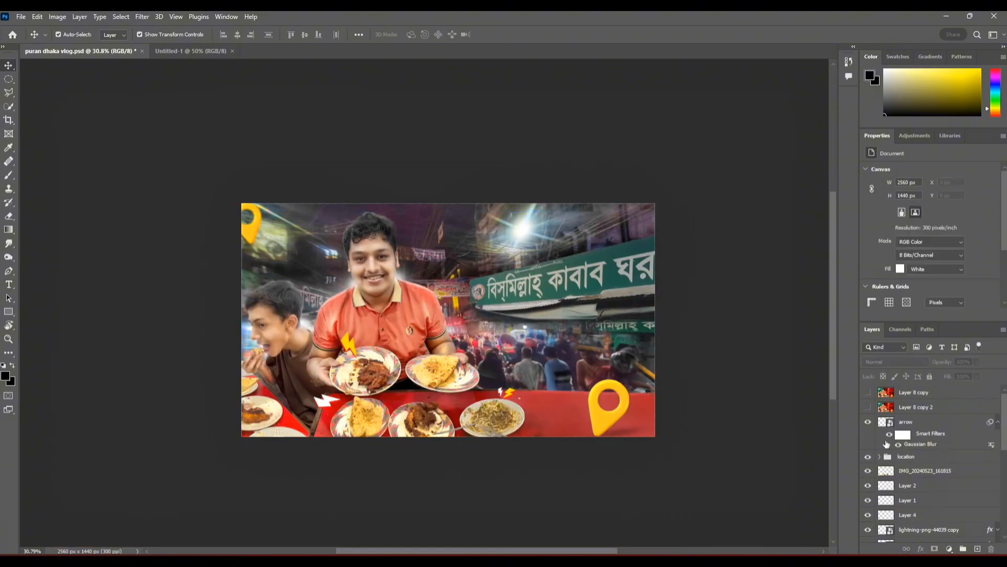
# Step: Hide the street background photo and its Hue/Saturation adjustment layers, leaving the people, food and icon layers on white
pyautogui.scroll(-8, 915, 472)
pyautogui.click(869, 519)
pyautogui.scroll(1, 915, 450)
pyautogui.click(915, 449)
pyautogui.scroll(7, 917, 434)
pyautogui.scroll(1, 917, 434)
# Step: Select all the visible artwork layers from arrow down to Layer 3
pyautogui.click(917, 423)
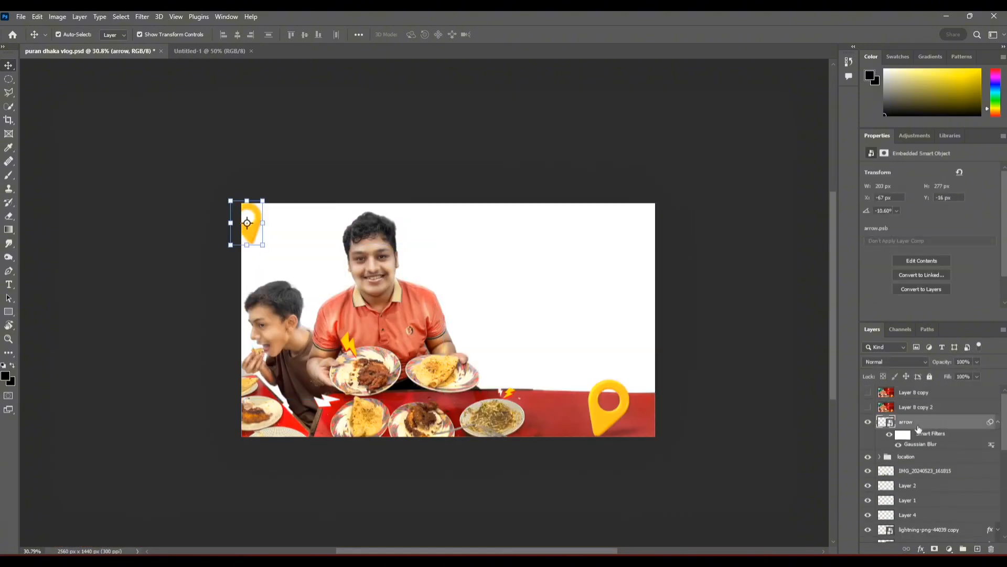
pyautogui.scroll(-9, 919, 430)
pyautogui.keyDown('shift'); pyautogui.click(916, 432); pyautogui.keyUp('shift')
pyautogui.moveTo(231, 277); pyautogui.dragTo(231, 53)
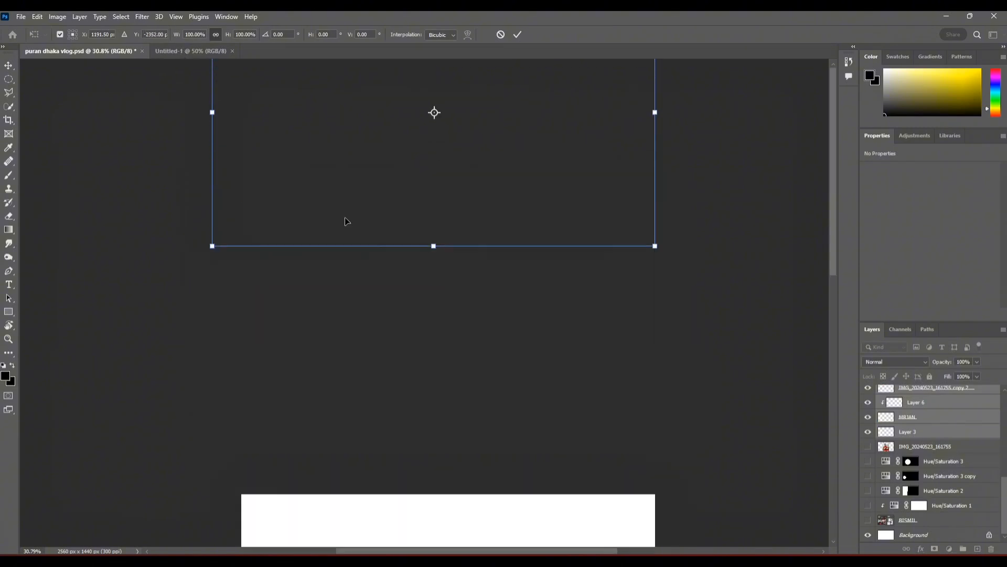
pyautogui.hotkey('ctrl', 'z')
pyautogui.moveTo(367, 420); pyautogui.dragTo(363, 274)
pyautogui.click(518, 35)
pyautogui.moveTo(363, 277); pyautogui.dragTo(327, 193)
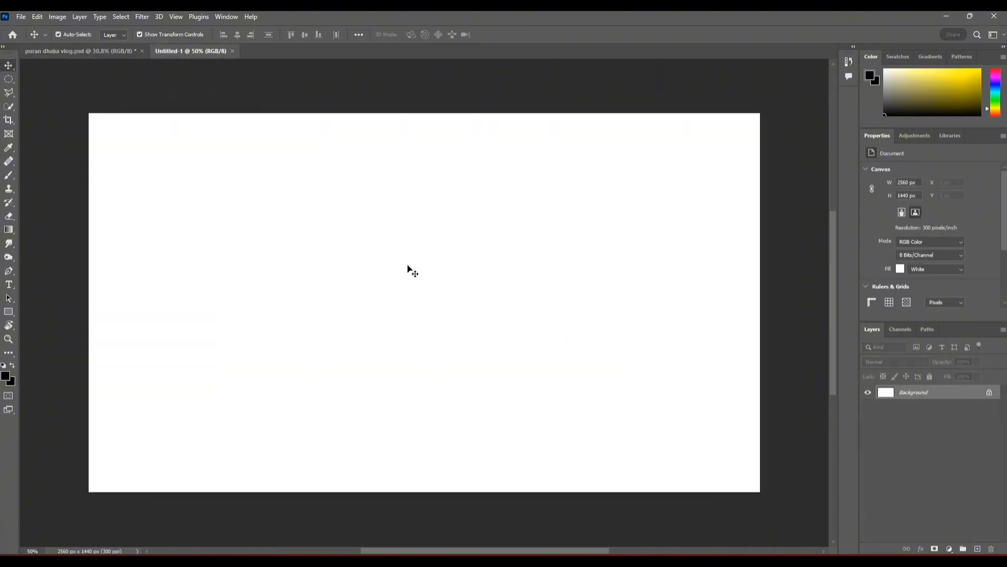
# Step: Copy the selected layers from puran dhaka vlog.psd into Untitled-1 and position them to fill the canvas
pyautogui.click(82, 51)
pyautogui.moveTo(386, 305); pyautogui.dragTo(365, 290)
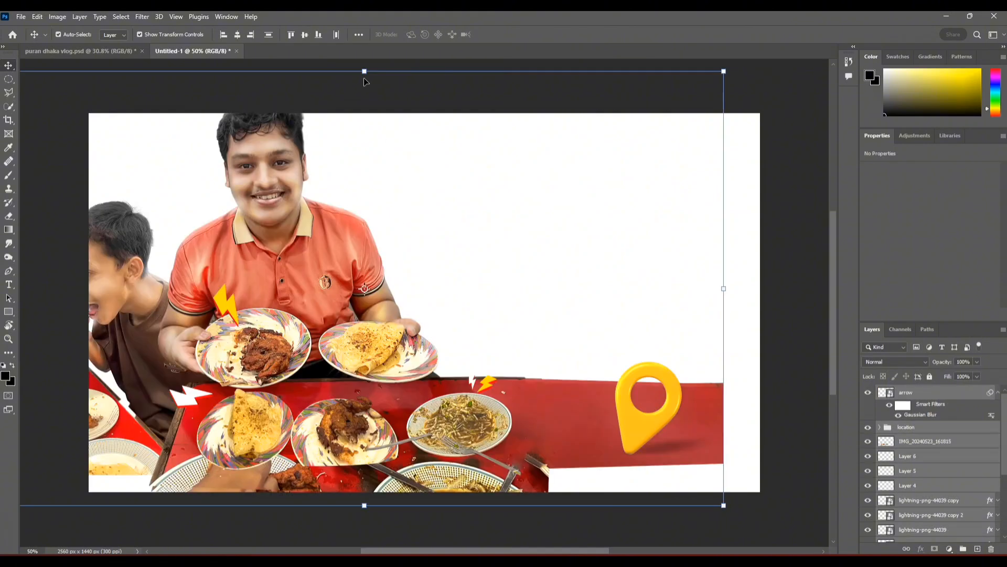
pyautogui.moveTo(364, 71); pyautogui.dragTo(364, 131)
pyautogui.moveTo(415, 189); pyautogui.dragTo(433, 209)
pyautogui.moveTo(692, 153); pyautogui.dragTo(790, 123)
pyautogui.moveTo(774, 168); pyautogui.dragTo(747, 166)
pyautogui.moveTo(752, 526); pyautogui.dragTo(768, 537)
pyautogui.click(518, 34)
pyautogui.click(559, 91)
pyautogui.moveTo(302, 464); pyautogui.dragTo(335, 442)
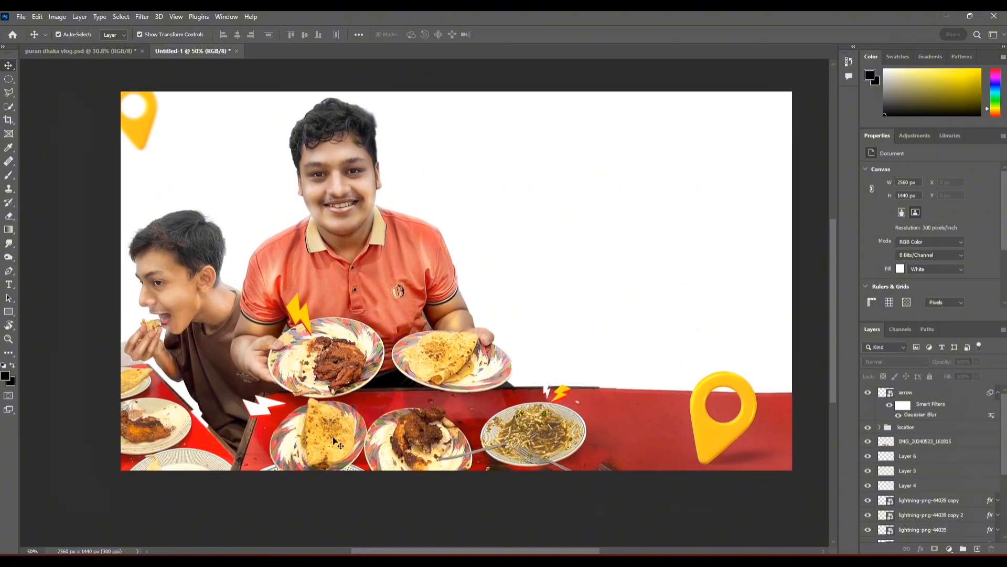
# Step: Hide the clipped IMG_20240523_161755 copy layer above the seated man and delete the clipped Layer 3 beneath it
pyautogui.click(334, 442)
pyautogui.scroll(-3, 923, 472)
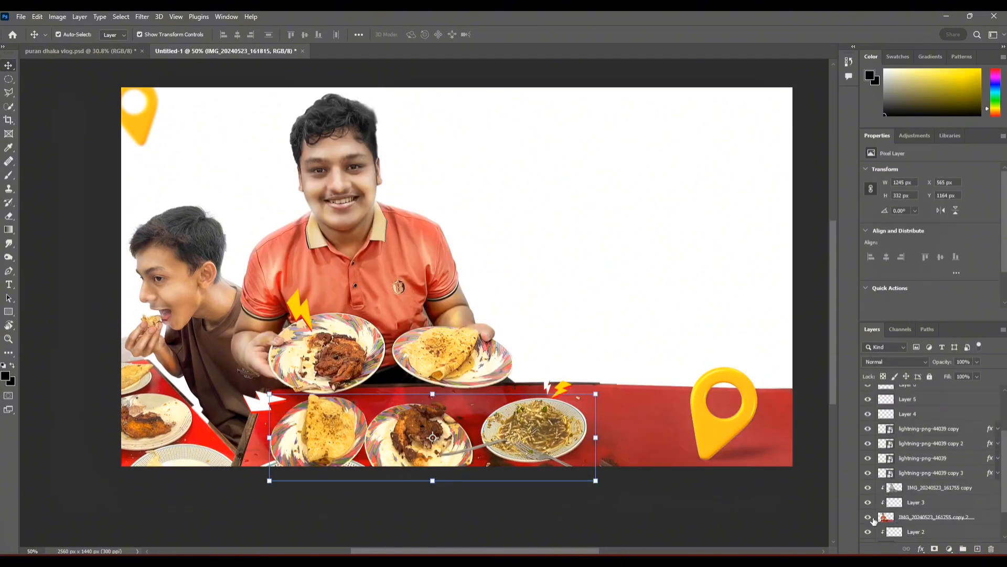
pyautogui.click(712, 213)
pyautogui.moveTo(490, 245); pyautogui.dragTo(482, 256)
pyautogui.scroll(6, 296, 197)
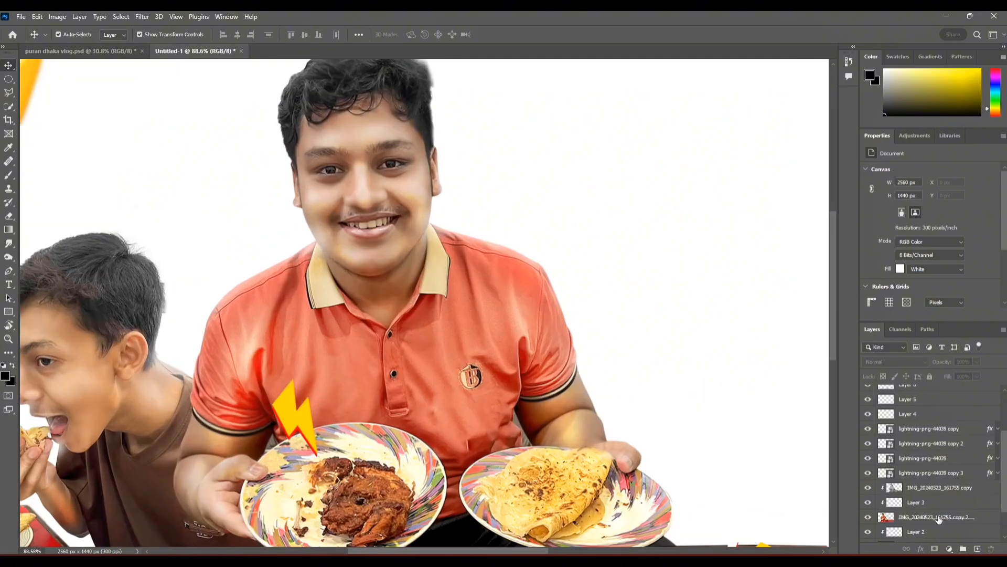
pyautogui.scroll(-3, 892, 507)
pyautogui.click(868, 447)
pyautogui.click(885, 461)
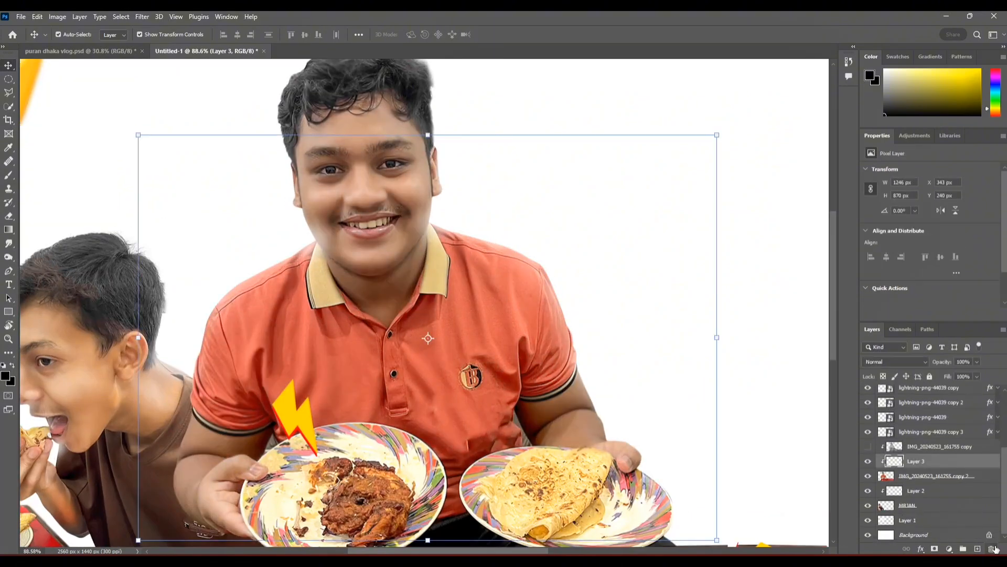
pyautogui.click(992, 549)
# Step: Duplicate the seated man's layer to make a clipped layer in Overlay mode for dodging and burning
pyautogui.hotkey('ctrl', 'j')
pyautogui.click(933, 478)
pyautogui.keyDown('alt'); pyautogui.click(934, 482); pyautogui.keyUp('alt')
pyautogui.click(37, 17)
pyautogui.click(108, 182)
pyautogui.click(581, 141)
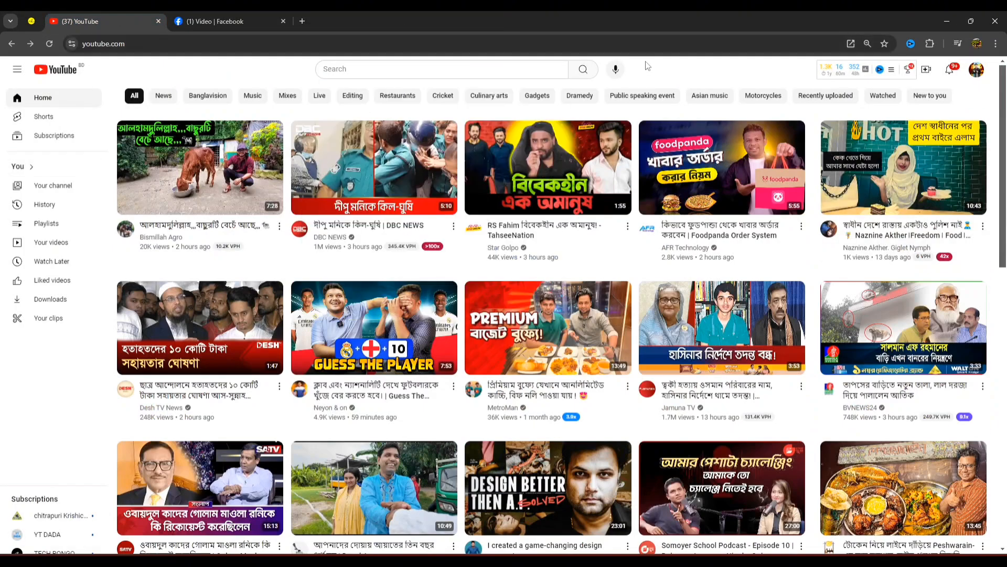
pyautogui.moveTo(618, 135)
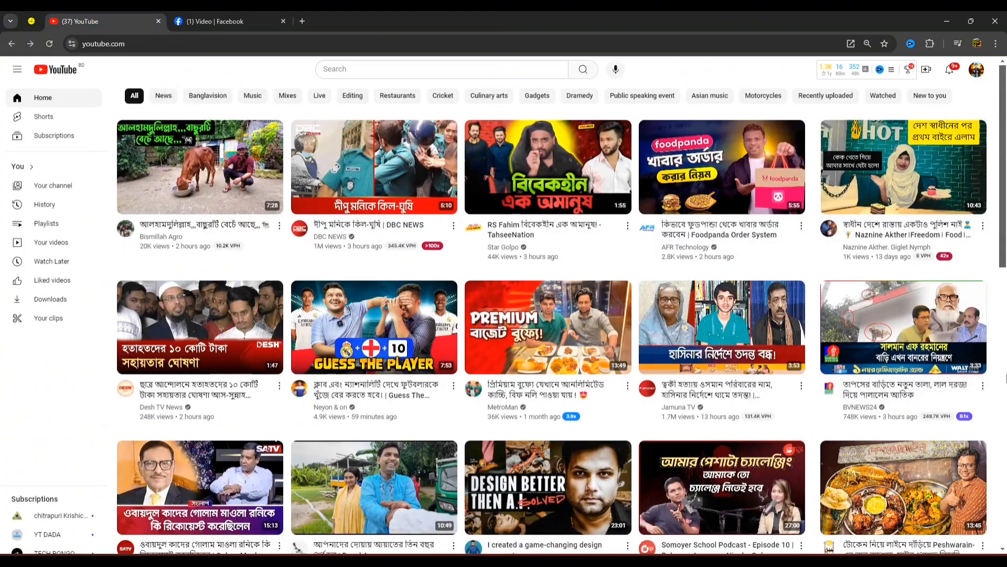
pyautogui.scroll(-10, 596, 262)
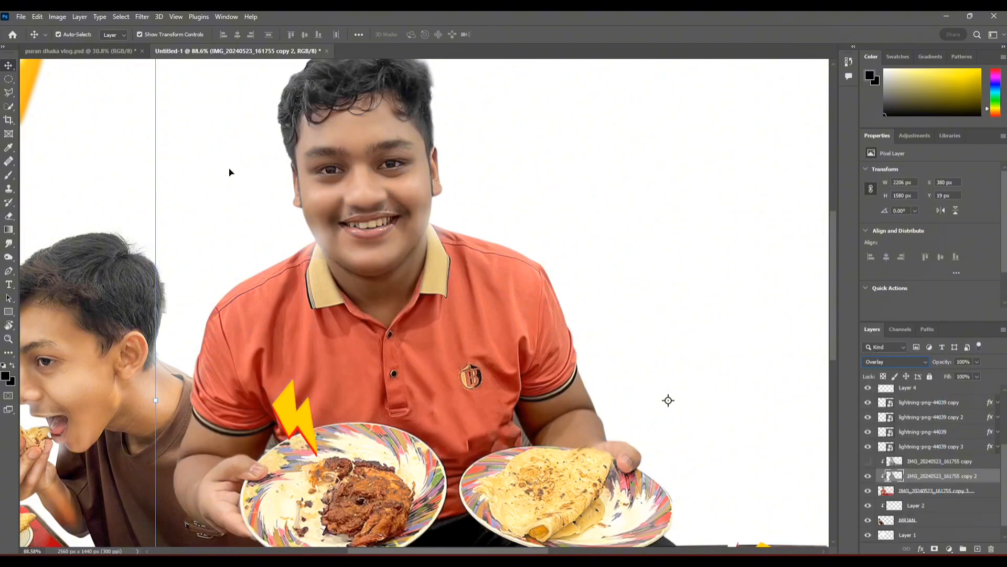
# Step: Brighten the seated man's forehead, nose and eye area with the Dodge tool on Midtones at 44% exposure
pyautogui.click(30, 256)
pyautogui.scroll(5, 357, 158)
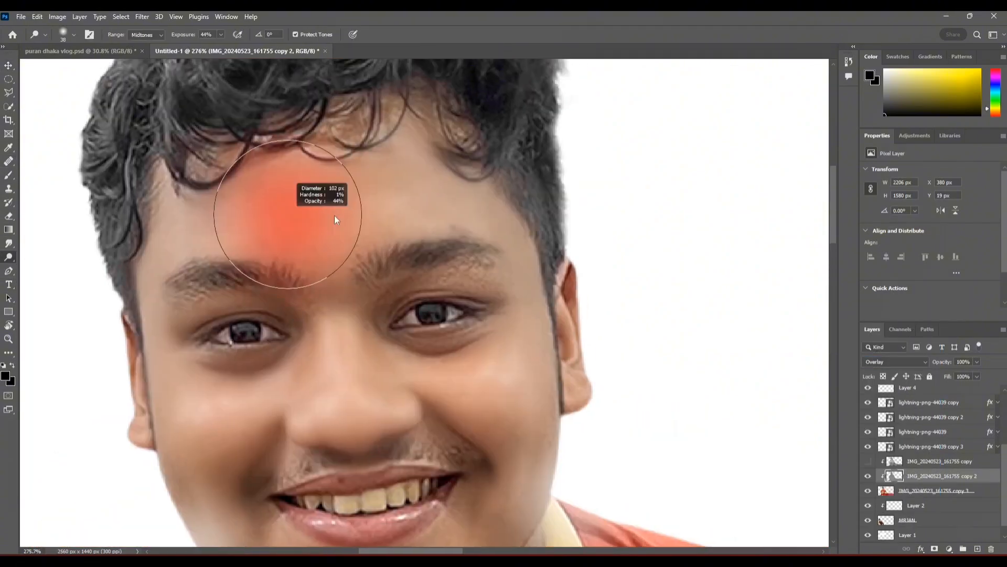
pyautogui.scroll(3, 328, 324)
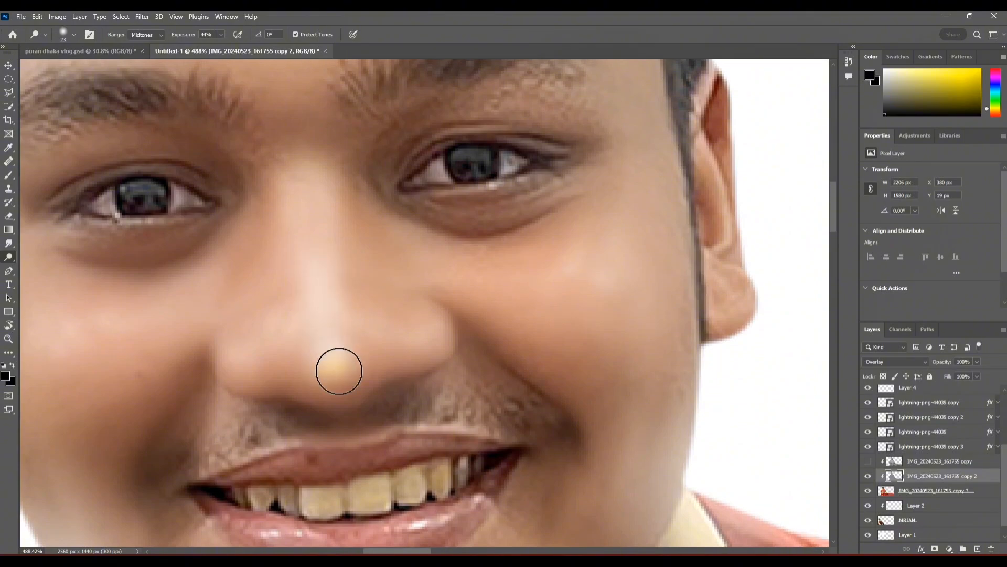
pyautogui.scroll(3, 335, 234)
pyautogui.scroll(4, 485, 268)
pyautogui.moveTo(468, 292); pyautogui.dragTo(441, 294)
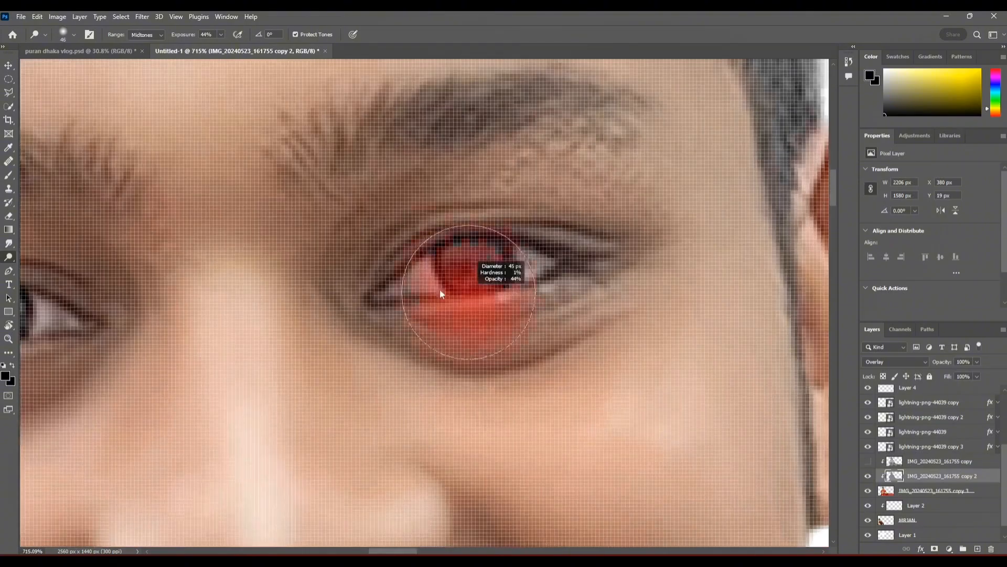
pyautogui.scroll(2, 516, 267)
pyautogui.scroll(-5, 233, 365)
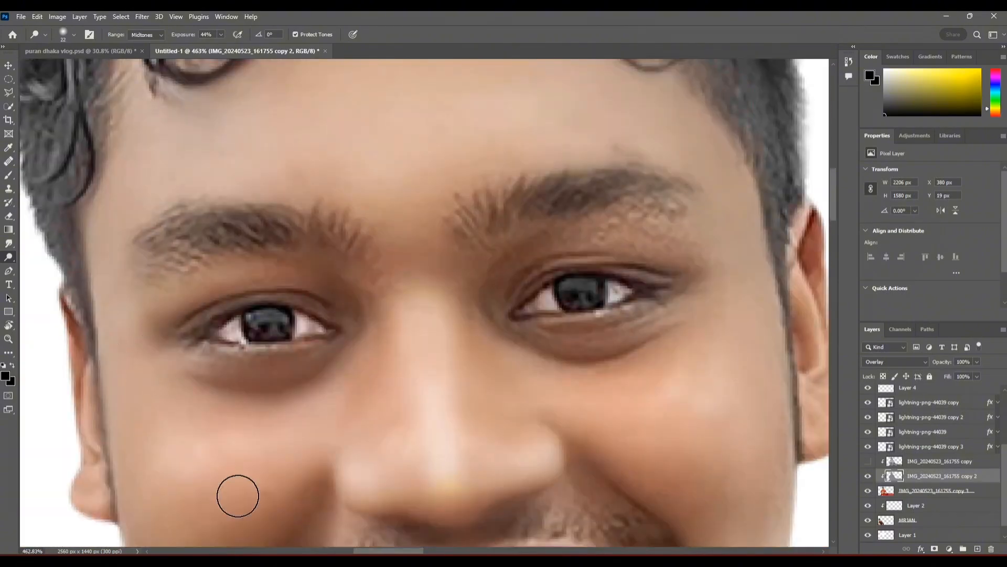
# Step: Dodge the highlights around both eyes and on the seated man's cheeks, adjusting the brush size to each area
pyautogui.scroll(3, 241, 231)
pyautogui.moveTo(690, 217); pyautogui.dragTo(578, 162)
pyautogui.moveTo(550, 285)
pyautogui.mouseDown()
pyautogui.moveTo(584, 285)
pyautogui.moveTo(581, 244)
pyautogui.mouseUp()
pyautogui.moveTo(177, 303); pyautogui.dragTo(207, 340)
pyautogui.scroll(-2, 185, 286)
pyautogui.scroll(-3, 336, 294)
pyautogui.scroll(3, 316, 321)
pyautogui.scroll(5, 416, 284)
pyautogui.moveTo(379, 286)
pyautogui.mouseDown()
pyautogui.moveTo(229, 308)
pyautogui.moveTo(182, 300)
pyautogui.mouseUp()
pyautogui.moveTo(247, 297)
pyautogui.mouseDown()
pyautogui.moveTo(468, 285)
pyautogui.moveTo(641, 228)
pyautogui.mouseUp()
pyautogui.scroll(3, 257, 299)
pyautogui.moveTo(186, 322); pyautogui.dragTo(139, 315)
# Step: Dodge highlights on the seated man's lower face, neck and shirt collar
pyautogui.scroll(-8, 309, 298)
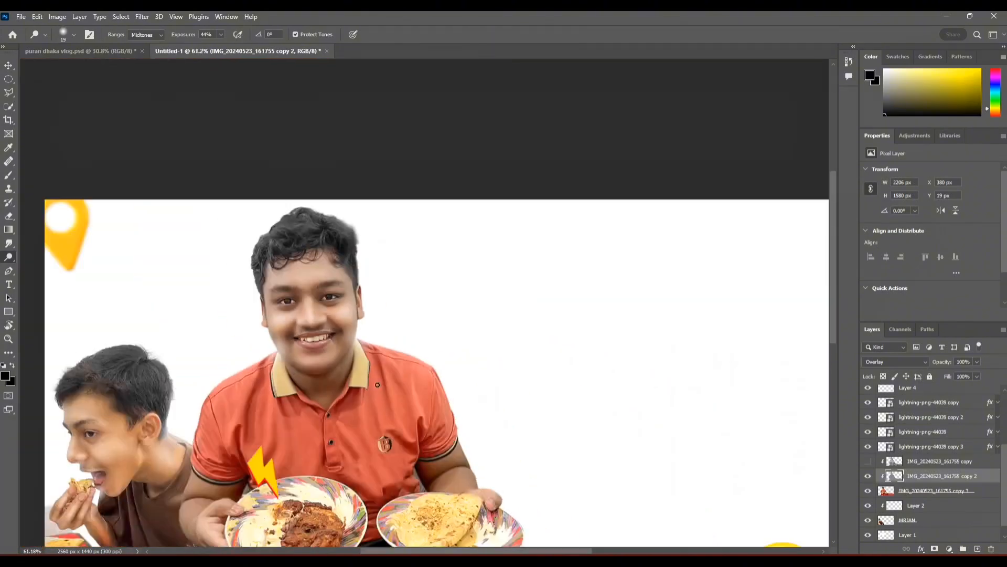
pyautogui.scroll(5, 290, 340)
pyautogui.moveTo(353, 315); pyautogui.dragTo(387, 313)
pyautogui.moveTo(335, 268); pyautogui.dragTo(451, 262)
pyautogui.moveTo(375, 395); pyautogui.dragTo(365, 348)
pyautogui.moveTo(365, 349)
pyautogui.mouseDown()
pyautogui.moveTo(388, 348)
pyautogui.moveTo(502, 259)
pyautogui.mouseUp()
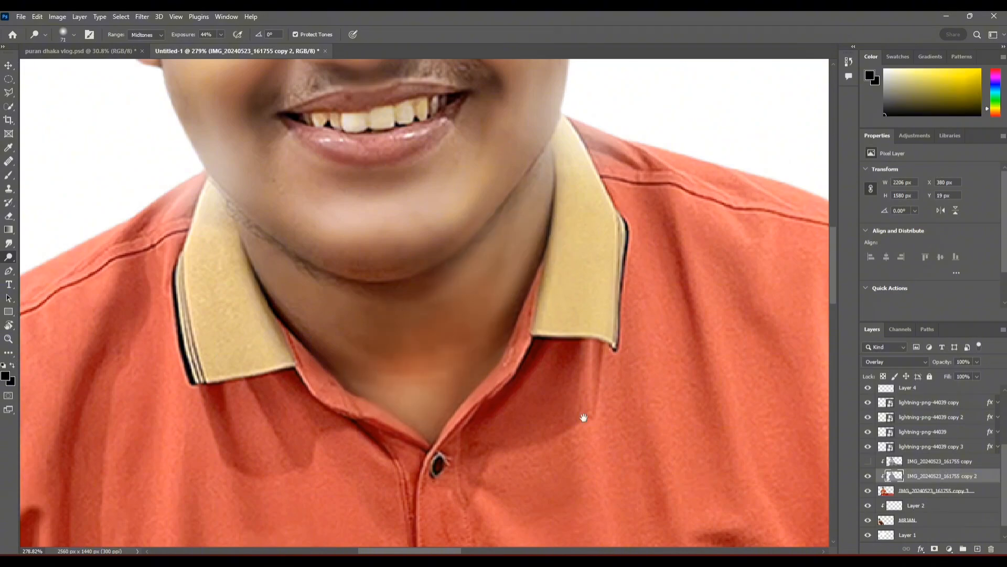
pyautogui.moveTo(582, 416); pyautogui.dragTo(292, 370)
pyautogui.moveTo(411, 224); pyautogui.dragTo(380, 224)
pyautogui.moveTo(497, 221); pyautogui.dragTo(425, 89)
# Step: Dodge the fabric folds on the chest and shoulder of the orange shirt on the logo side
pyautogui.scroll(-4, 435, 268)
pyautogui.scroll(3, 362, 294)
pyautogui.moveTo(313, 302); pyautogui.dragTo(315, 375)
pyautogui.moveTo(561, 208); pyautogui.dragTo(443, 274)
pyautogui.moveTo(443, 275); pyautogui.dragTo(452, 274)
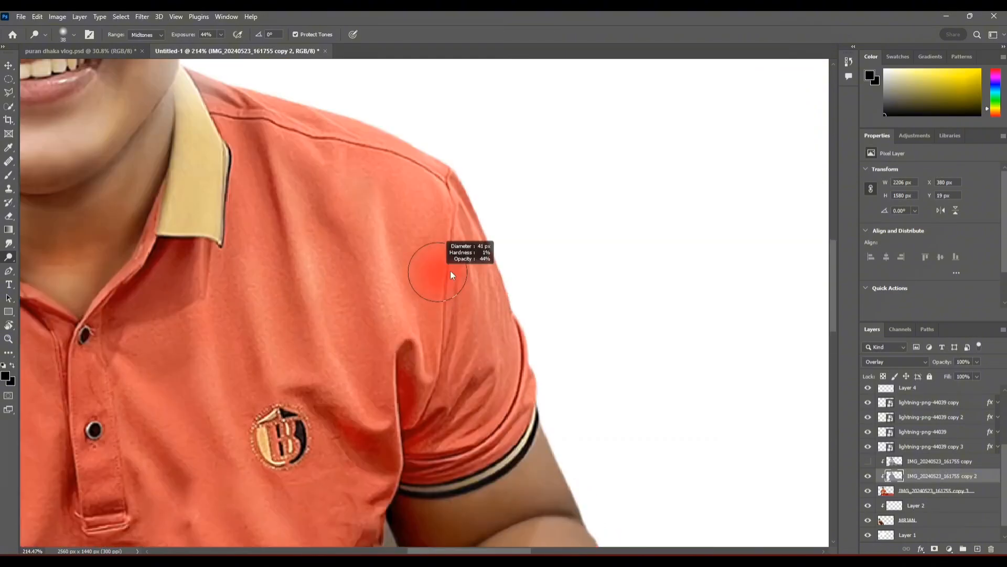
pyautogui.scroll(3, 393, 270)
# Step: Dodge highlights on the sleeve, forearm and hand holding the plate of flatbread
pyautogui.moveTo(498, 496); pyautogui.dragTo(349, 170)
pyautogui.moveTo(391, 278)
pyautogui.mouseDown()
pyautogui.moveTo(392, 309)
pyautogui.moveTo(411, 371)
pyautogui.mouseUp()
pyautogui.moveTo(567, 389); pyautogui.dragTo(543, 389)
pyautogui.scroll(-5, 626, 443)
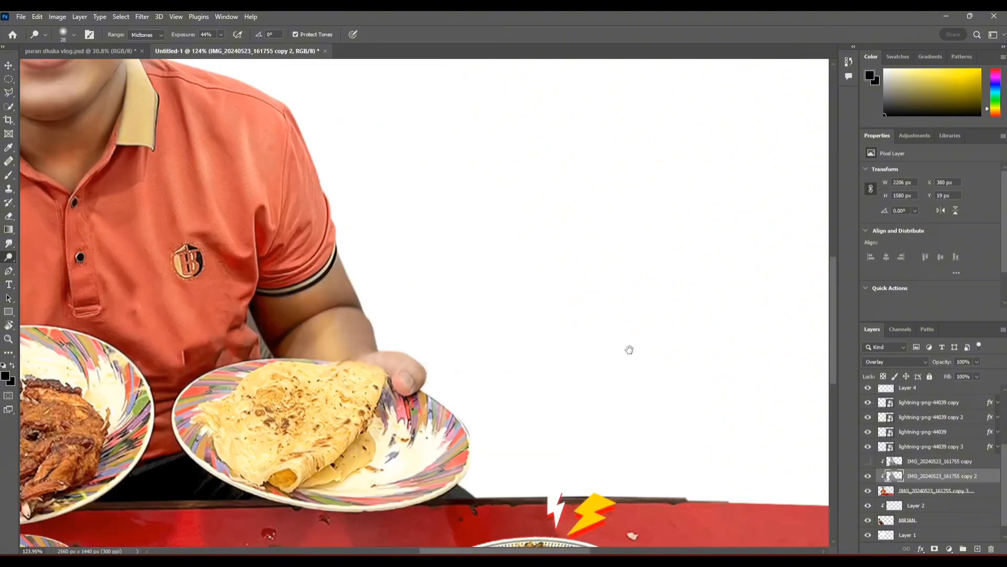
pyautogui.scroll(6, 420, 157)
pyautogui.moveTo(423, 168); pyautogui.dragTo(399, 169)
pyautogui.scroll(-4, 421, 323)
pyautogui.moveTo(421, 323); pyautogui.dragTo(534, 250)
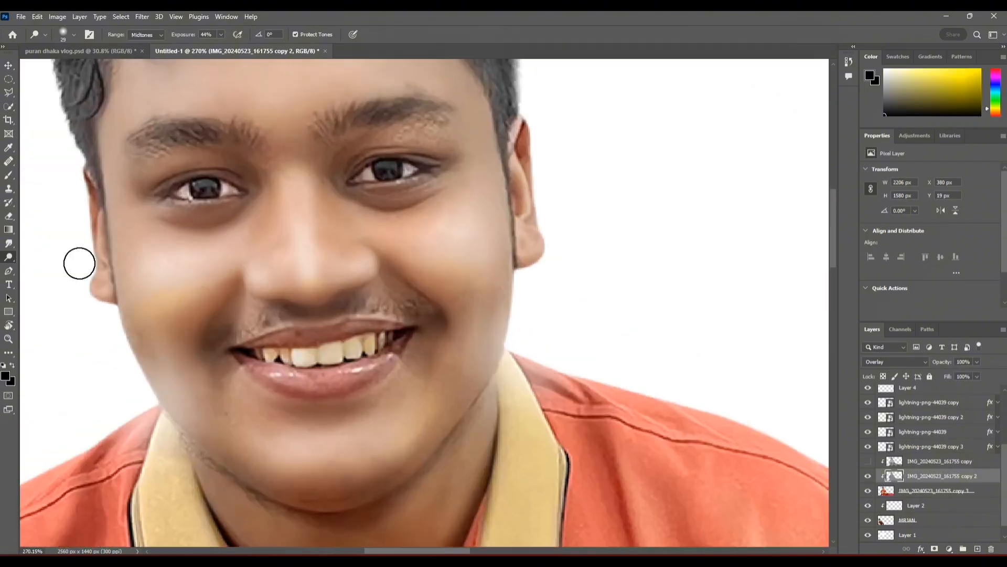
# Step: Refine the highlights along the seated man's cheek and ear with a smaller Dodge brush
pyautogui.scroll(4, 79, 264)
pyautogui.moveTo(120, 323); pyautogui.dragTo(100, 322)
pyautogui.moveTo(126, 268); pyautogui.dragTo(124, 179)
pyautogui.scroll(-4, 128, 213)
pyautogui.scroll(-3, 128, 213)
# Step: Dodge the shirt front, the sleeve opposite the logo, and the arm and hand holding the chicken plate
pyautogui.moveTo(142, 351); pyautogui.dragTo(295, 265)
pyautogui.scroll(-4, 296, 265)
pyautogui.moveTo(339, 221); pyautogui.dragTo(352, 222)
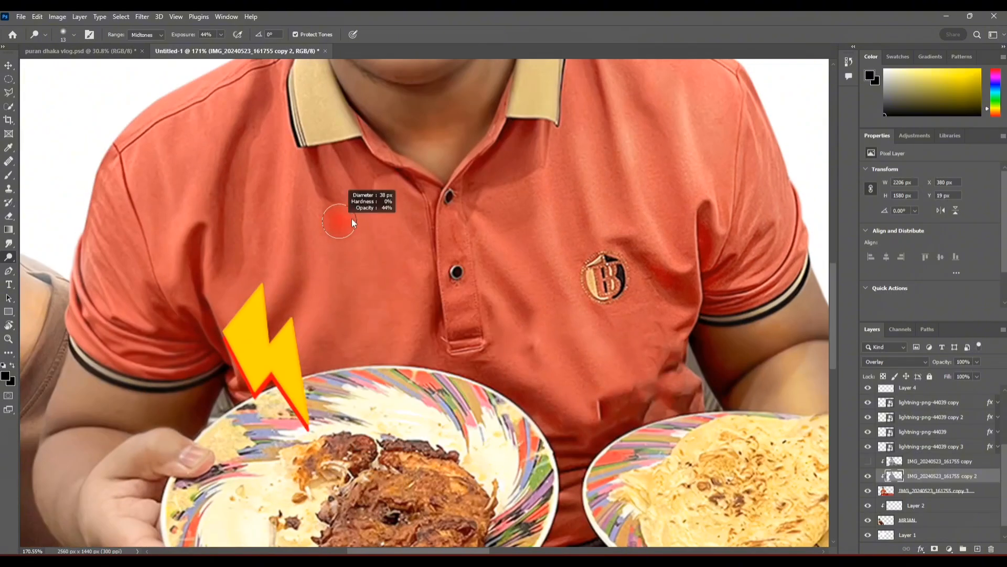
pyautogui.moveTo(459, 302); pyautogui.dragTo(456, 193)
pyautogui.moveTo(114, 225); pyautogui.dragTo(257, 214)
pyautogui.moveTo(258, 213); pyautogui.dragTo(305, 193)
pyautogui.moveTo(288, 400)
pyautogui.mouseDown()
pyautogui.moveTo(292, 300)
pyautogui.moveTo(290, 309)
pyautogui.mouseUp()
pyautogui.moveTo(220, 362); pyautogui.dragTo(214, 365)
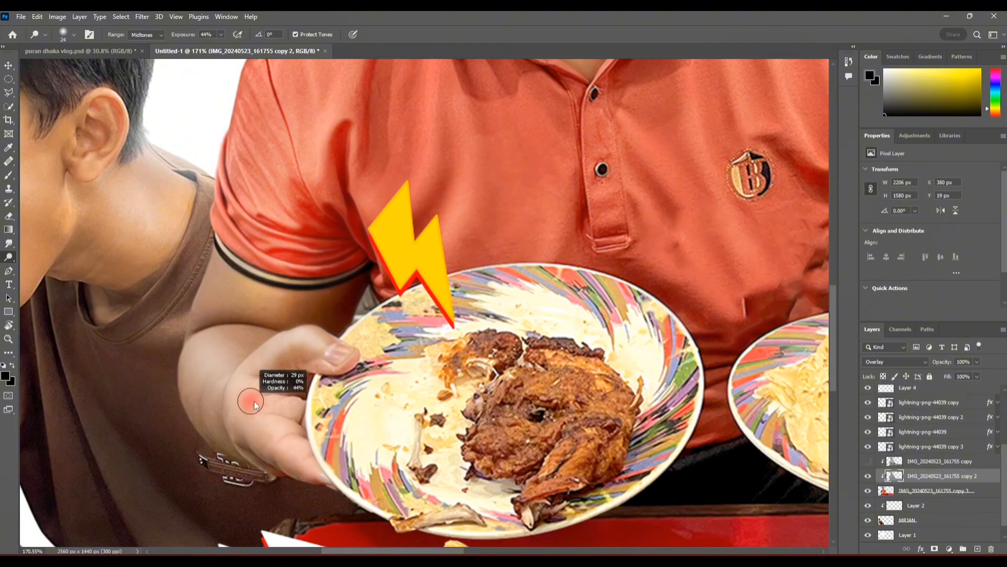
pyautogui.scroll(-8, 445, 309)
pyautogui.moveTo(455, 290)
pyautogui.mouseDown()
pyautogui.moveTo(486, 284)
pyautogui.moveTo(473, 323)
pyautogui.mouseUp()
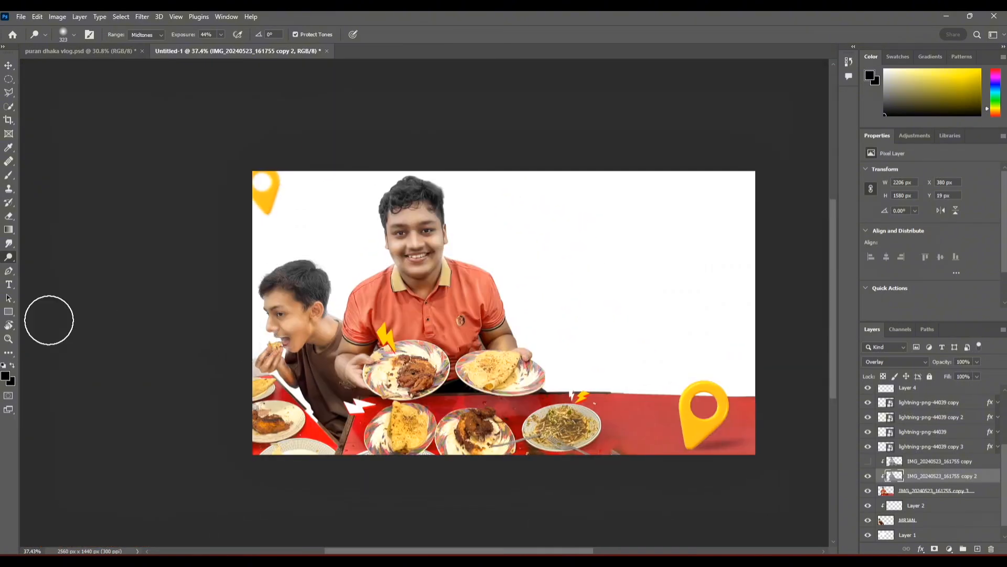
# Step: Darken the seated man's hair with a large Burn tool brush on Midtones at 38% exposure
pyautogui.rightClick(8, 257)
pyautogui.click(45, 267)
pyautogui.scroll(3, 397, 174)
pyautogui.scroll(6, 401, 191)
pyautogui.moveTo(243, 287); pyautogui.dragTo(189, 288)
pyautogui.moveTo(424, 232); pyautogui.dragTo(315, 127)
pyautogui.scroll(2, 315, 126)
pyautogui.moveTo(214, 175); pyautogui.dragTo(497, 238)
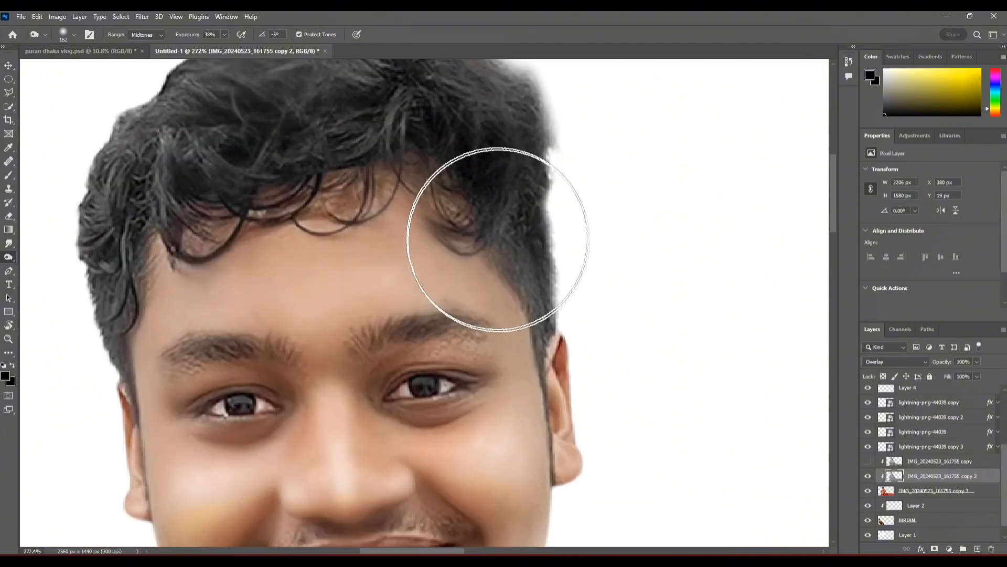
# Step: Burn the shadows along the side of the seated man's face and jaw with a smaller brush
pyautogui.moveTo(176, 386); pyautogui.dragTo(144, 384)
pyautogui.moveTo(143, 384); pyautogui.dragTo(290, 283)
pyautogui.moveTo(290, 283); pyautogui.dragTo(272, 281)
pyautogui.moveTo(271, 279); pyautogui.dragTo(294, 402)
pyautogui.moveTo(326, 459); pyautogui.dragTo(304, 387)
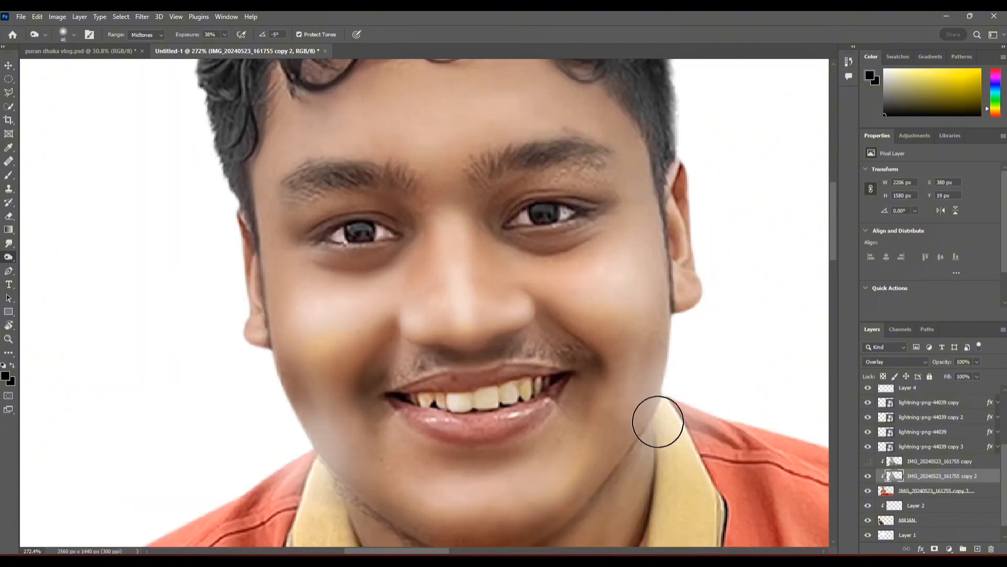
# Step: Hide Layer 4 and set the Burn tool's exposure to 18%
pyautogui.scroll(3, 867, 454)
pyautogui.click(867, 458)
pyautogui.moveTo(628, 452); pyautogui.dragTo(570, 372)
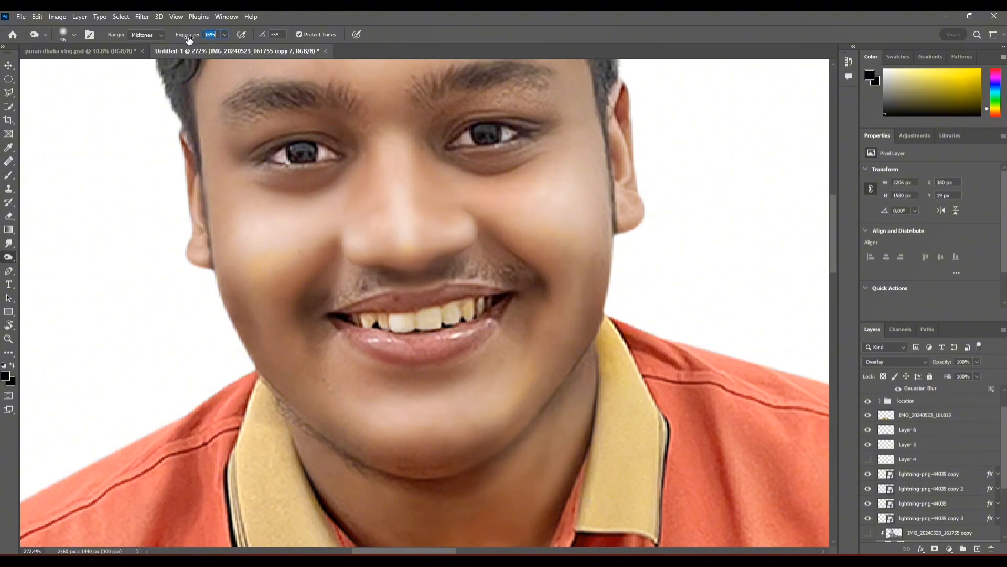
pyautogui.scroll(-6, 374, 319)
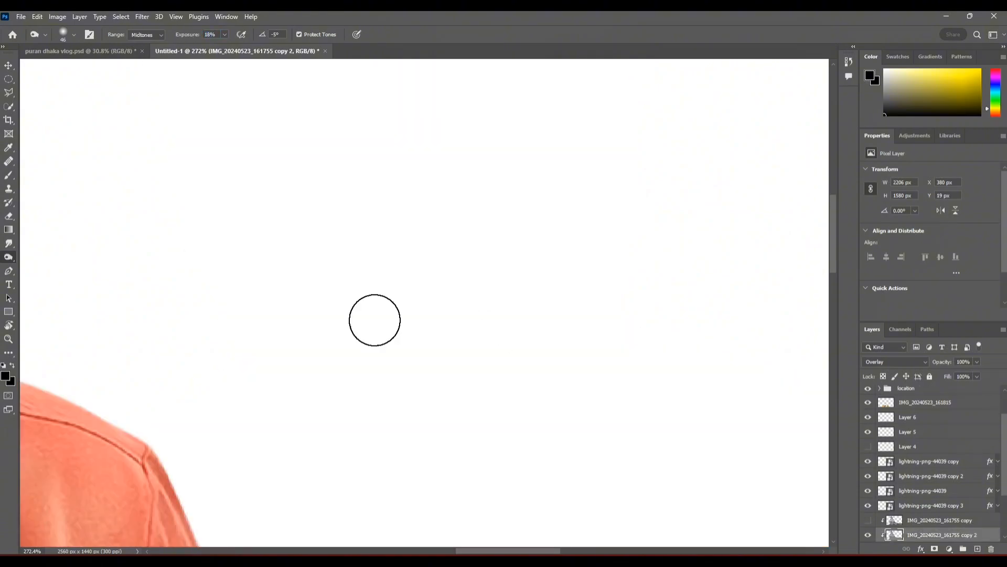
# Step: Refine the shading on the seated man's cheeks, jaw and mouth with the Burn tool at 18% exposure
pyautogui.scroll(5, 593, 352)
pyautogui.moveTo(630, 487); pyautogui.dragTo(592, 355)
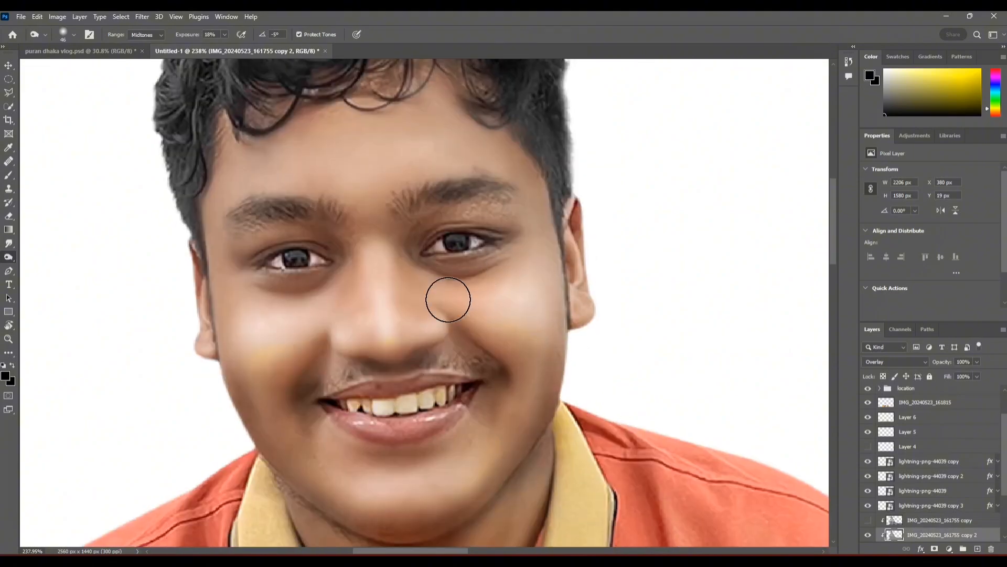
pyautogui.scroll(-6, 356, 345)
pyautogui.scroll(7, 399, 287)
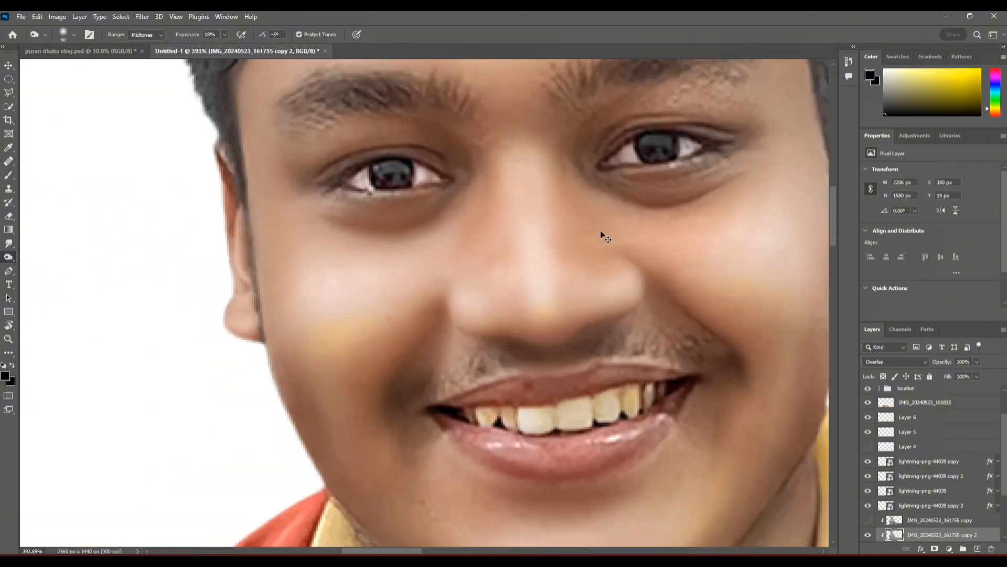
pyautogui.scroll(-3, 600, 231)
pyautogui.scroll(7, 394, 191)
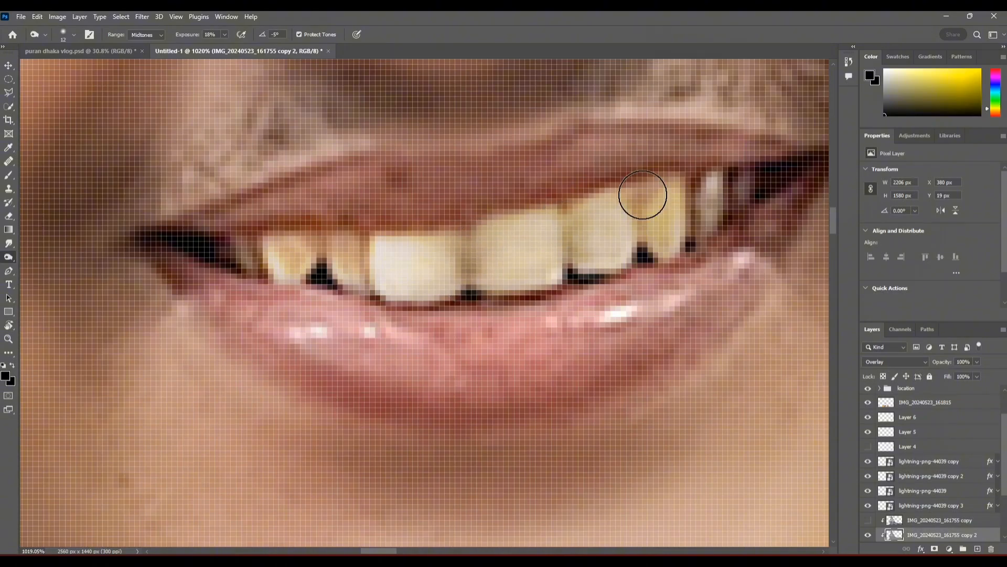
pyautogui.scroll(-8, 429, 285)
pyautogui.moveTo(477, 404); pyautogui.dragTo(458, 419)
pyautogui.moveTo(609, 238); pyautogui.dragTo(818, 238)
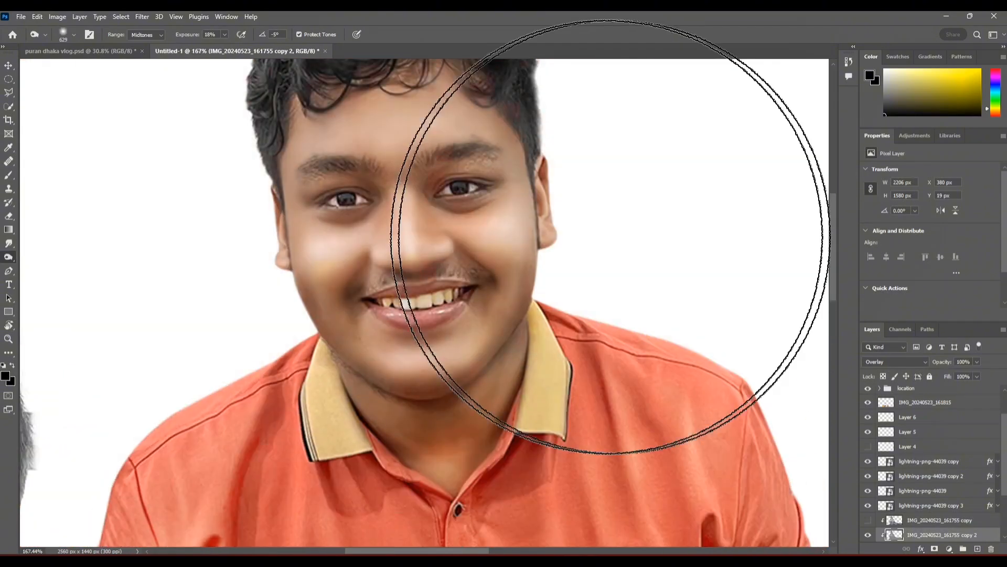
# Step: Burn the outer edges of the shirt shoulder, sleeve and arm on the logo side with a 125 px brush
pyautogui.scroll(-4, 422, 320)
pyautogui.scroll(1, 425, 283)
pyautogui.moveTo(519, 288); pyautogui.dragTo(425, 245)
pyautogui.scroll(4, 537, 197)
pyautogui.moveTo(610, 188)
pyautogui.mouseDown()
pyautogui.moveTo(472, 211)
pyautogui.moveTo(288, 212)
pyautogui.mouseUp()
pyautogui.moveTo(586, 274); pyautogui.dragTo(508, 182)
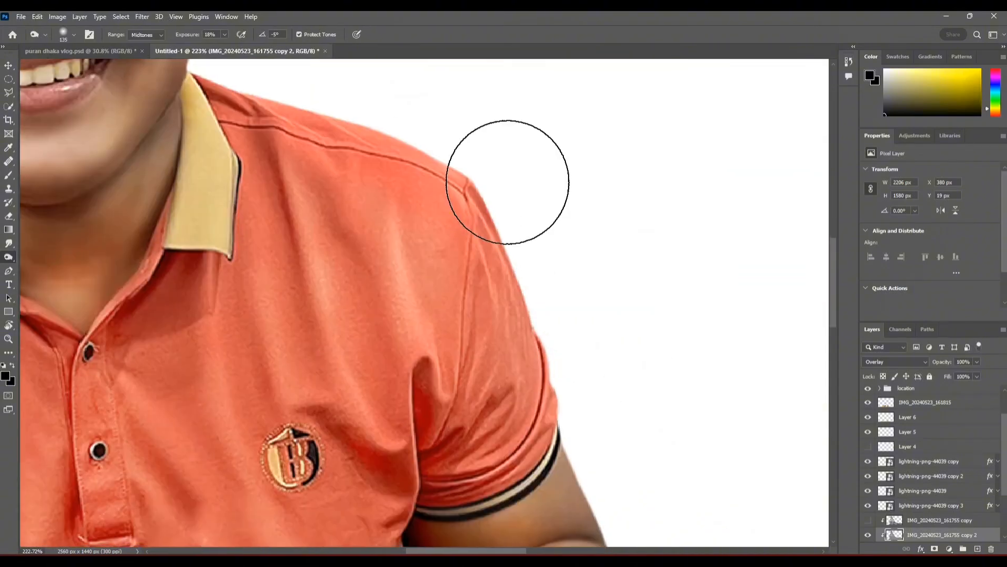
pyautogui.moveTo(650, 504)
pyautogui.mouseDown()
pyautogui.moveTo(475, 260)
pyautogui.moveTo(534, 292)
pyautogui.mouseUp()
pyautogui.scroll(-4, 550, 442)
pyautogui.moveTo(767, 453); pyautogui.dragTo(428, 450)
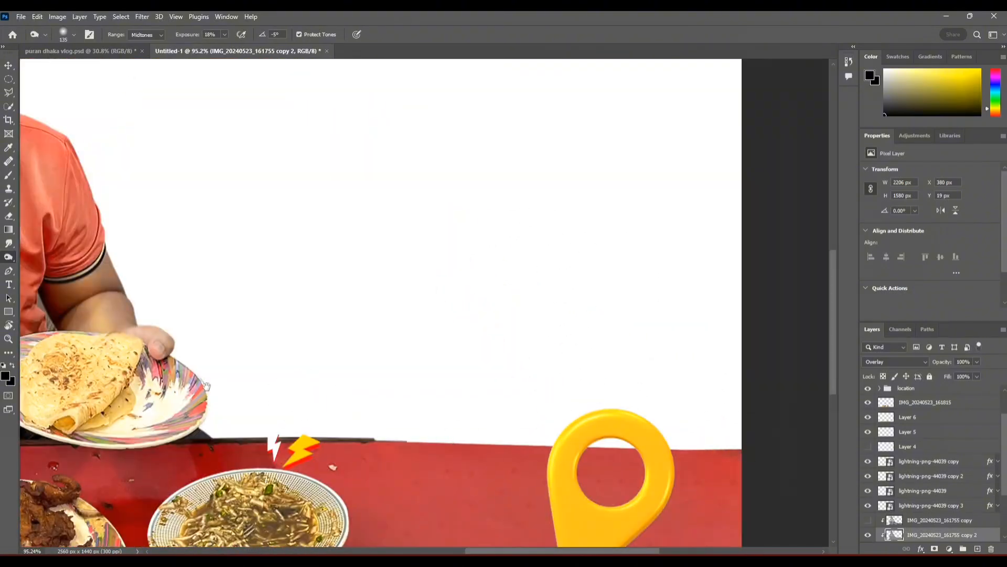
# Step: Burn the shadows along the seated man's opposite shoulder, sleeve and arm, beside the eating boy
pyautogui.moveTo(173, 168); pyautogui.dragTo(682, 435)
pyautogui.scroll(6, 387, 252)
pyautogui.moveTo(688, 270); pyautogui.dragTo(671, 174)
pyautogui.moveTo(328, 458); pyautogui.dragTo(424, 287)
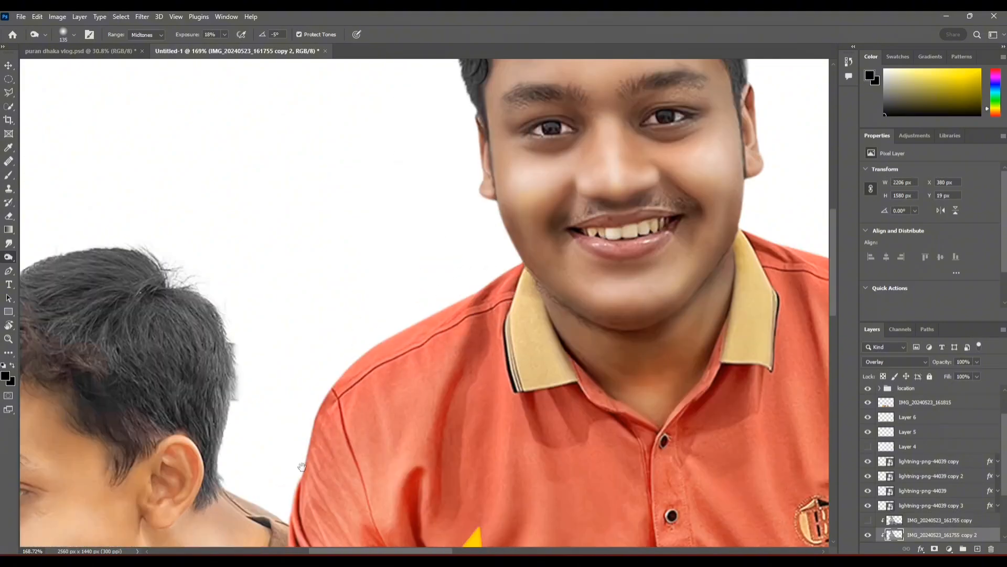
pyautogui.moveTo(300, 468); pyautogui.dragTo(375, 109)
pyautogui.scroll(-8, 477, 465)
pyautogui.moveTo(559, 418); pyautogui.dragTo(428, 323)
pyautogui.scroll(-3, 914, 494)
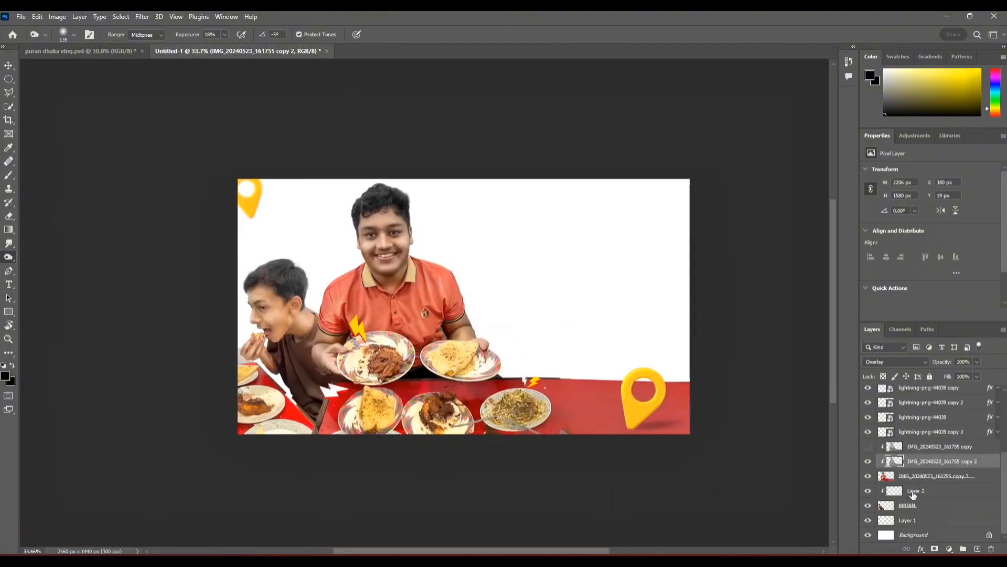
# Step: Select the eating boy's layer, hide its clipped Layer 2 and reduce the Burn brush to 25 px
pyautogui.scroll(7, 281, 303)
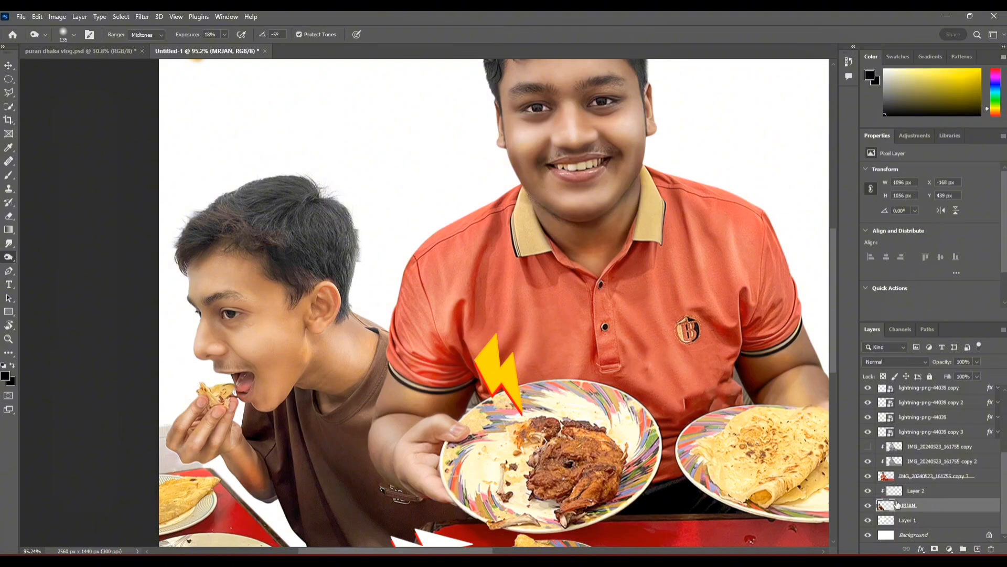
pyautogui.scroll(6, 236, 320)
pyautogui.moveTo(226, 315)
pyautogui.mouseDown()
pyautogui.moveTo(456, 316)
pyautogui.moveTo(248, 313)
pyautogui.mouseUp()
pyautogui.scroll(-8, 241, 252)
pyautogui.click(868, 491)
pyautogui.scroll(8, 239, 262)
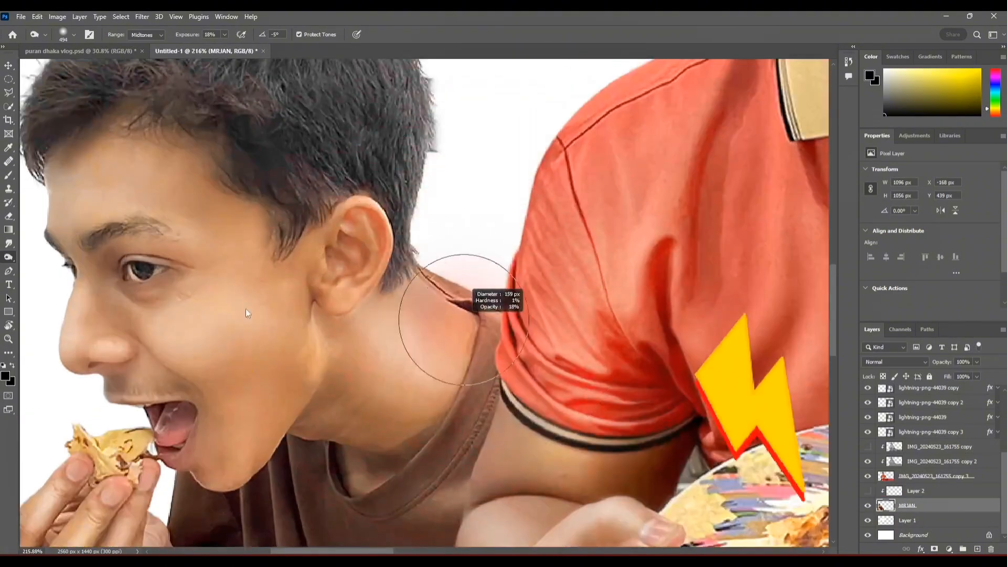
pyautogui.press('[')
pyautogui.press('[')
pyautogui.press('[')
pyautogui.press('[')
pyautogui.press('[')
pyautogui.press('[')
pyautogui.scroll(-5, 254, 351)
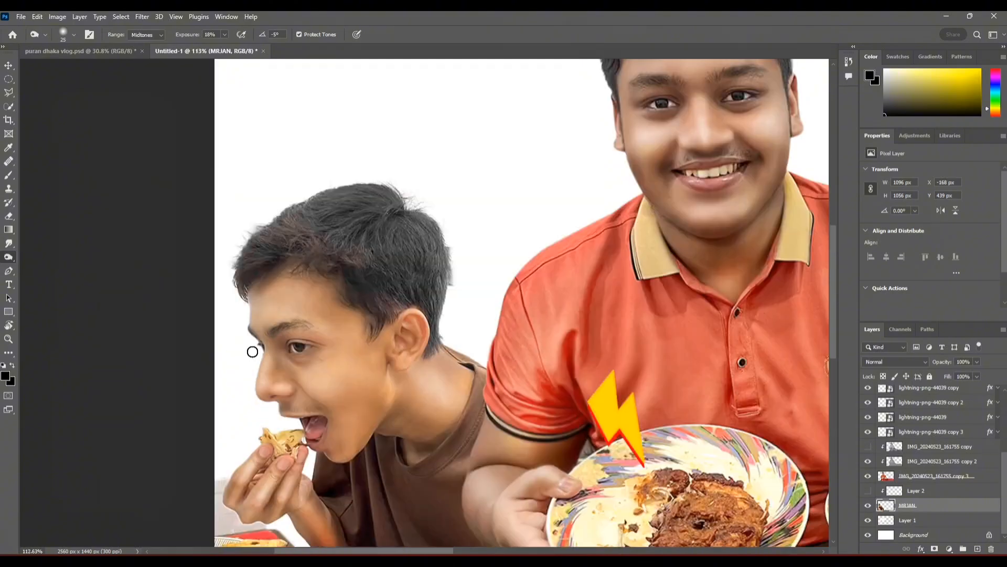
# Step: Burn the shadows on the seated man's cheek and around his mouth on the IMG_20240523_161755 copy 2 layer
pyautogui.scroll(8, 372, 310)
pyautogui.scroll(1, 372, 310)
pyautogui.moveTo(370, 213); pyautogui.dragTo(408, 213)
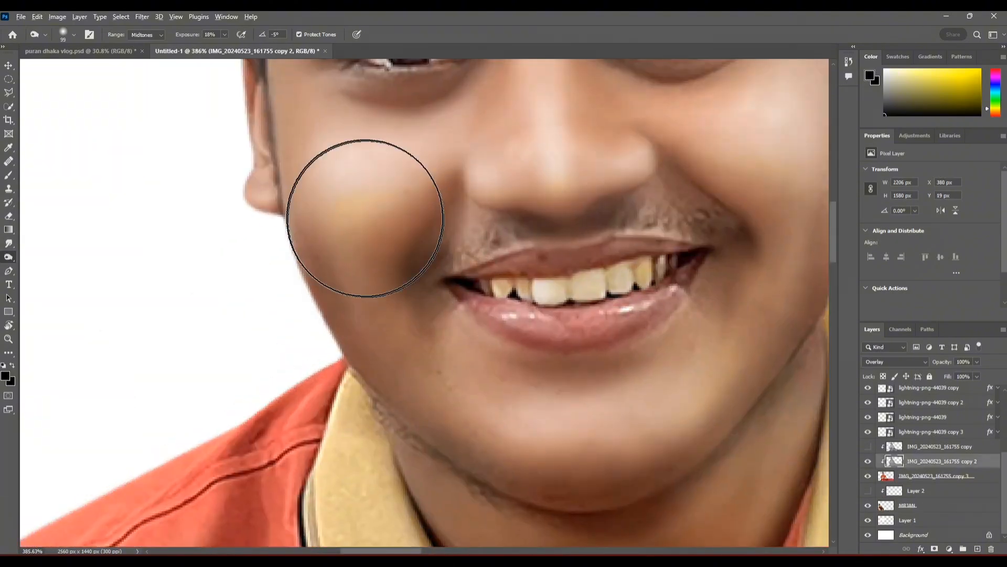
pyautogui.click(365, 218)
pyautogui.moveTo(658, 266); pyautogui.dragTo(500, 332)
pyautogui.scroll(-8, 464, 180)
pyautogui.scroll(8, 409, 209)
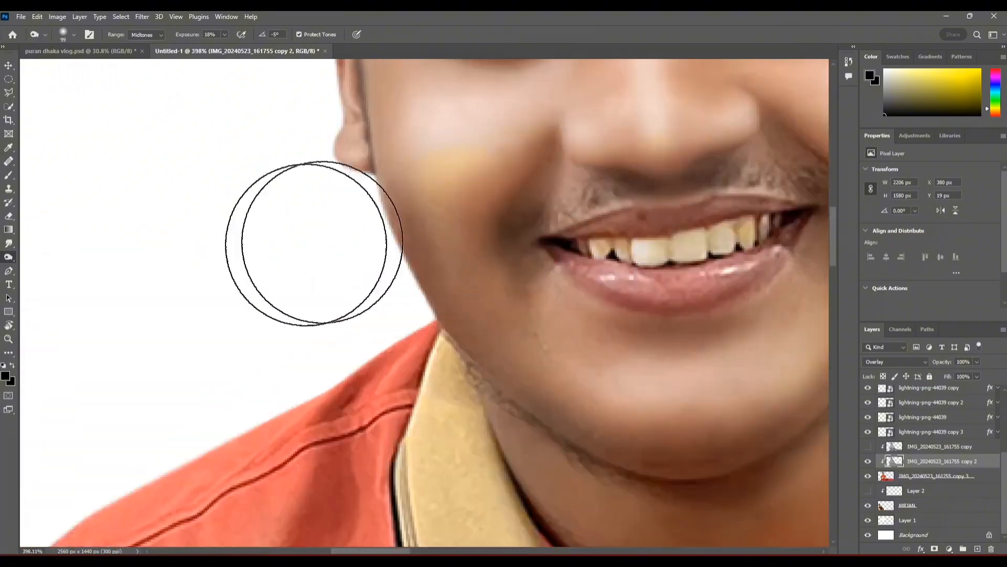
# Step: Soften the burned shading on the seated man's cheek and jaw with a 130 px Eraser at 57% opacity
pyautogui.press('e')
pyautogui.moveTo(369, 219); pyautogui.dragTo(283, 219)
pyautogui.moveTo(745, 286); pyautogui.dragTo(344, 376)
pyautogui.scroll(-9, 345, 376)
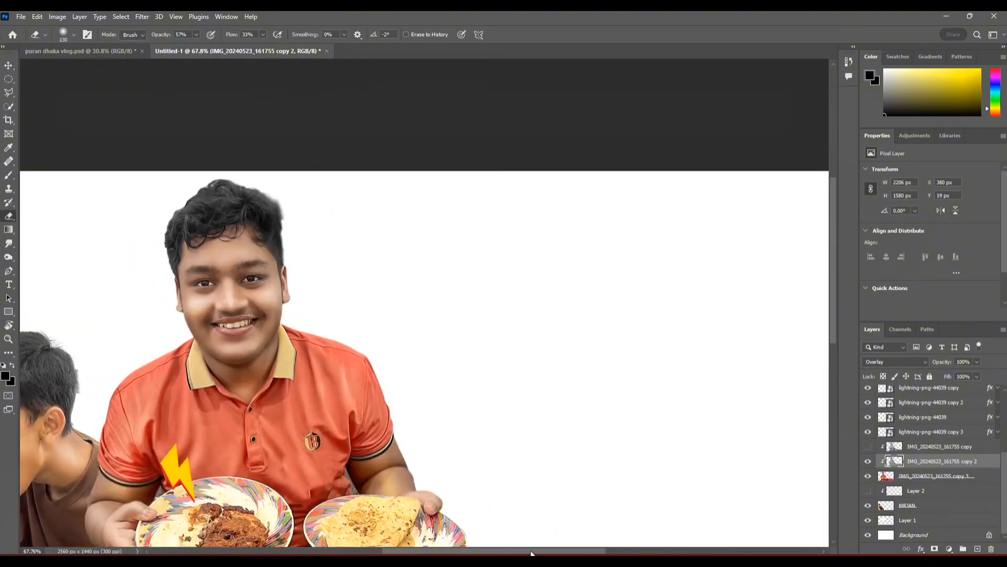
pyautogui.scroll(-2, 662, 378)
# Step: Switch to Chrome and browse Google image results for "puran dhaka nazira bazar"
pyautogui.hotkey('alt', 'Tab')
pyautogui.click(303, 21)
pyautogui.click(512, 262)
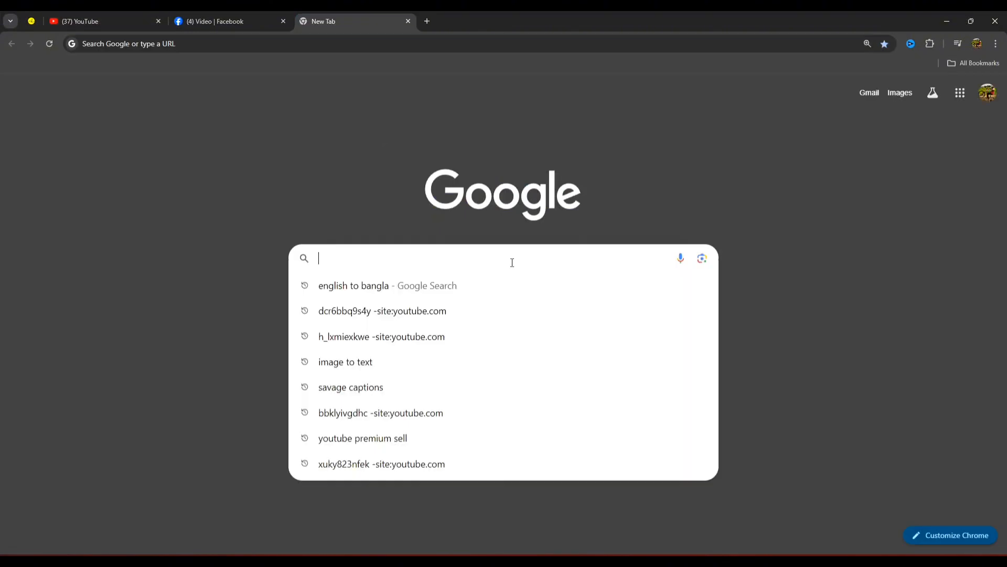
pyautogui.write('puran dhaka na')
pyautogui.click(414, 313)
pyautogui.click(141, 109)
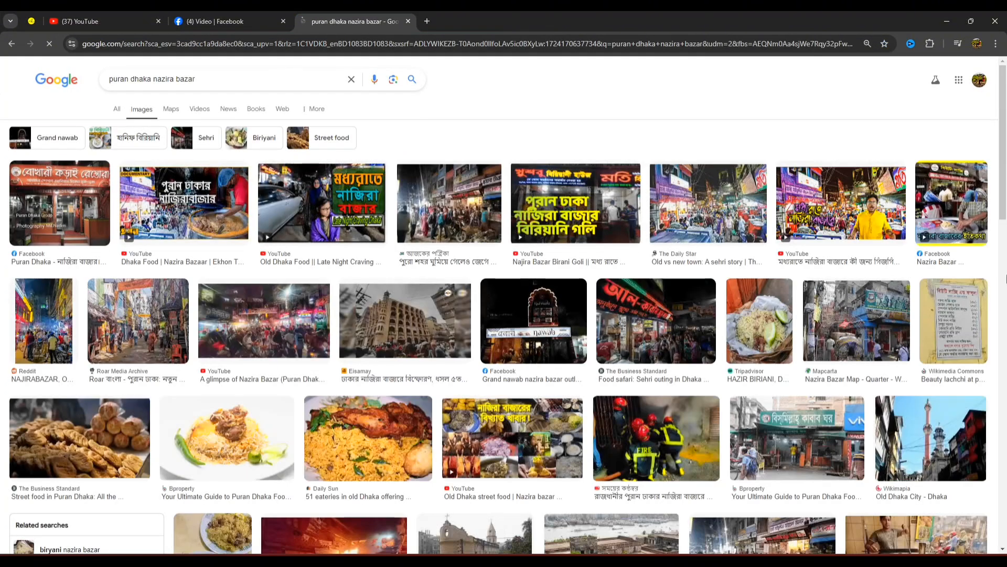
pyautogui.scroll(-20, 263, 98)
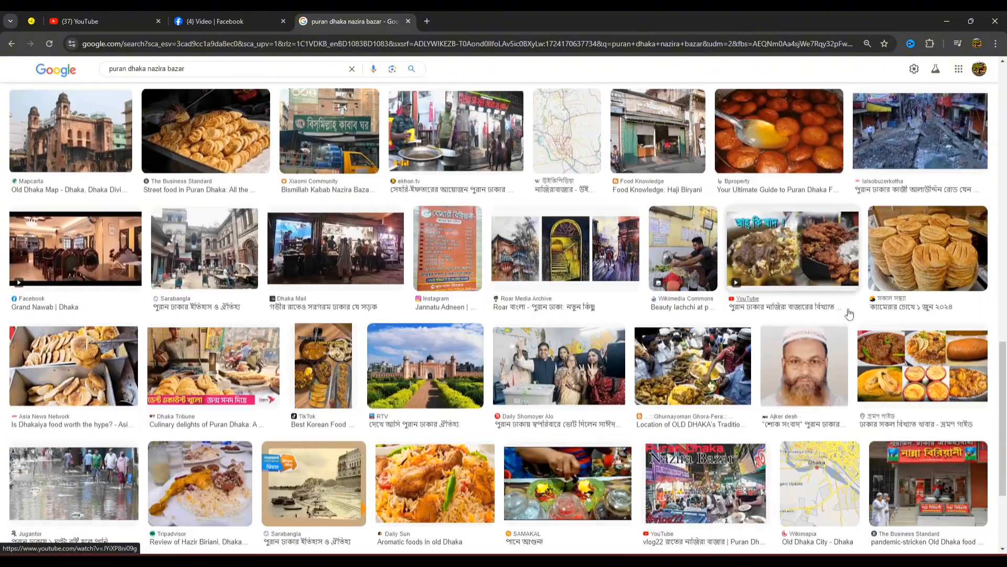
pyautogui.scroll(-2, 871, 330)
pyautogui.scroll(2, 915, 367)
# Step: Shorten the image search to "puran dhaka" and browse the street photos
pyautogui.click(312, 70)
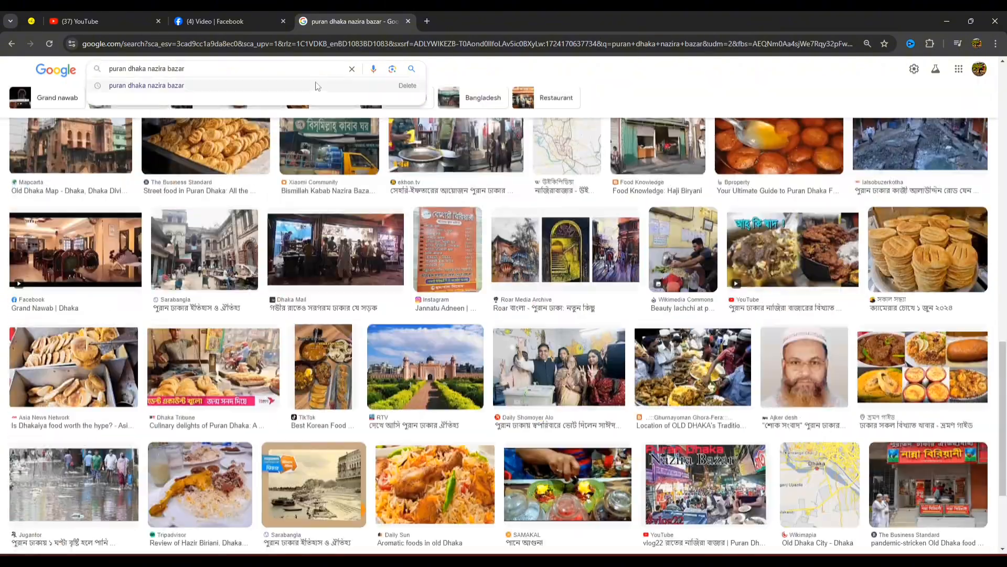
pyautogui.press('BackSpace')
pyautogui.press('BackSpace')
pyautogui.press('BackSpace')
pyautogui.press('BackSpace')
pyautogui.press('BackSpace')
pyautogui.press('BackSpace')
pyautogui.press('BackSpace')
pyautogui.press('BackSpace')
pyautogui.press('BackSpace')
pyautogui.press('BackSpace')
pyautogui.press('BackSpace')
pyautogui.press('BackSpace')
pyautogui.press('Return')
pyautogui.scroll(-9, 1006, 304)
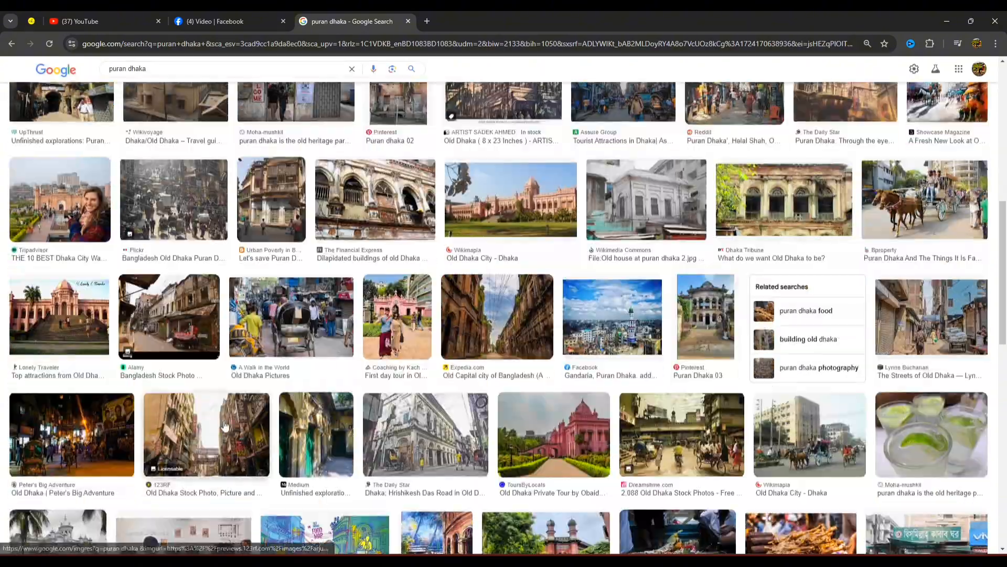
# Step: Preview the 123RF and Reddit street photos of Old Dhaka among the image results
pyautogui.click(224, 425)
pyautogui.scroll(-5, 764, 442)
pyautogui.scroll(-2, 239, 345)
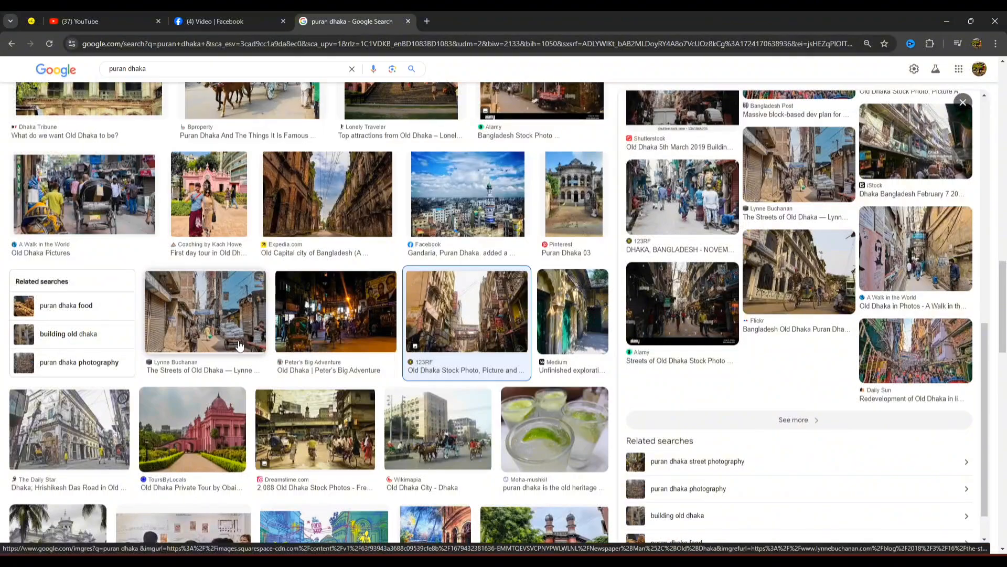
pyautogui.scroll(10, 239, 345)
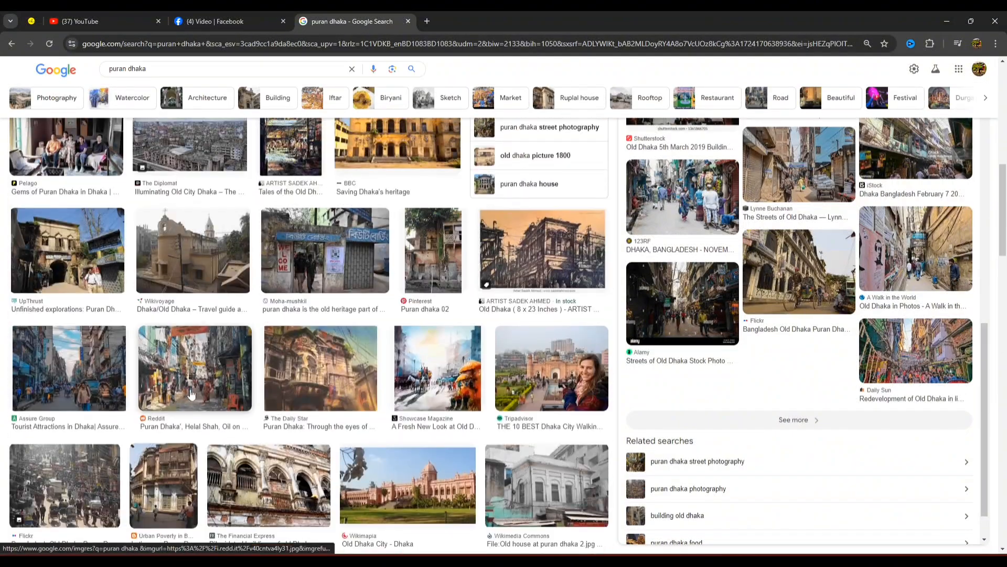
pyautogui.click(191, 395)
pyautogui.scroll(-4, 797, 430)
# Step: Search Google Images for "puran dhaka nazira bazar background"
pyautogui.scroll(10, 272, 367)
pyautogui.click(218, 79)
pyautogui.click(220, 101)
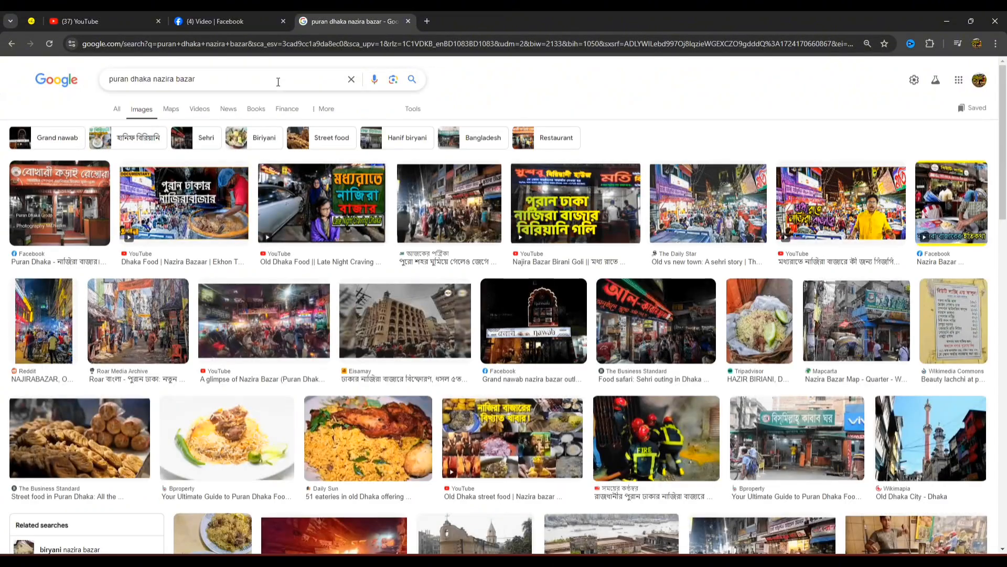
pyautogui.press('Return')
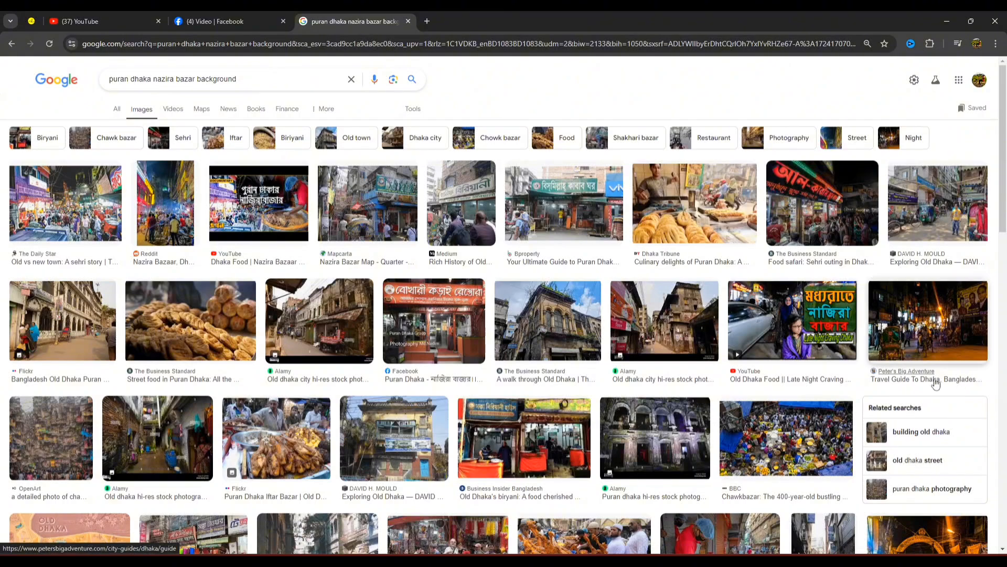
# Step: Open the Alamy page of the daytime Old Dhaka street photo and copy the page address
pyautogui.click(660, 360)
pyautogui.click(919, 363)
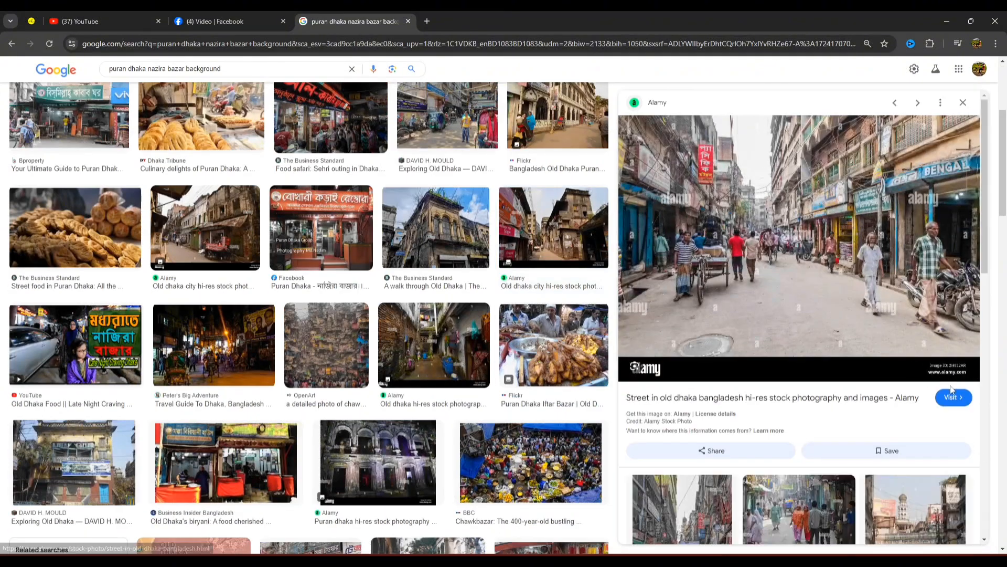
pyautogui.click(955, 397)
pyautogui.scroll(-3, 473, 183)
pyautogui.click(650, 271)
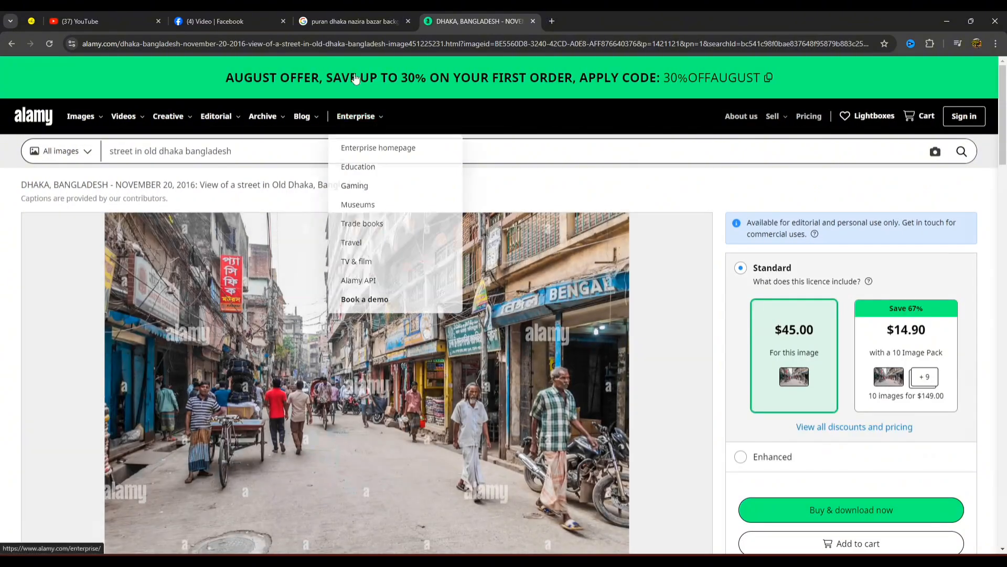
pyautogui.doubleClick(871, 46)
# Step: Look up the copied Alamy link with the Find Stock tool on nohat.cc
pyautogui.click(25, 18)
pyautogui.click(979, 239)
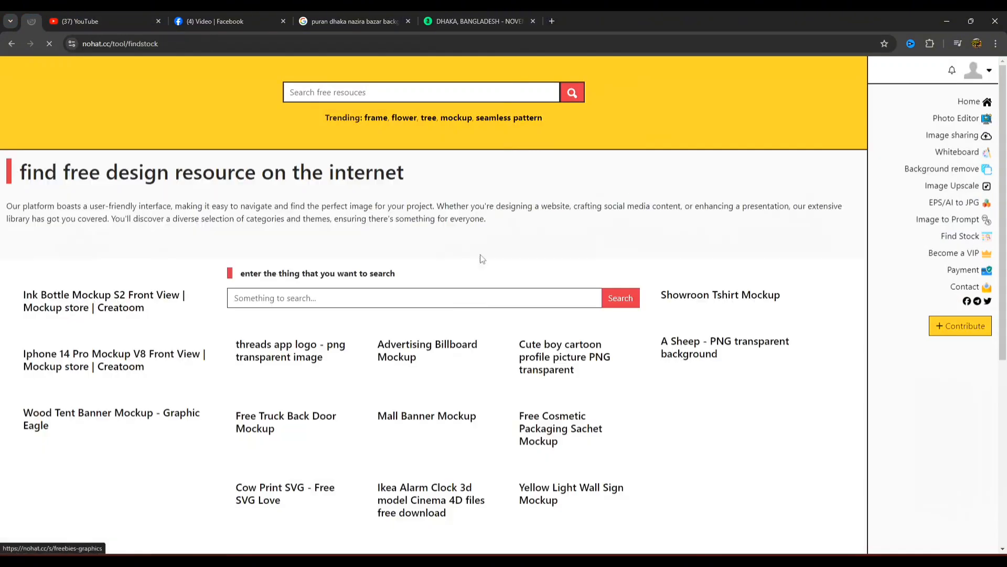
pyautogui.write('https://www.alamy.com/dhaka-bangladesh-november-20-2016-view-of-a-street-in-old-dhaka-bangladesh-image451225231.html?imageid=BE5560D8-3240-42CD-A0E8-AFF876640376&p=1421121&pn=1&searchId=bc541c98f0bae837648f95879b883c25&searchtype=0')
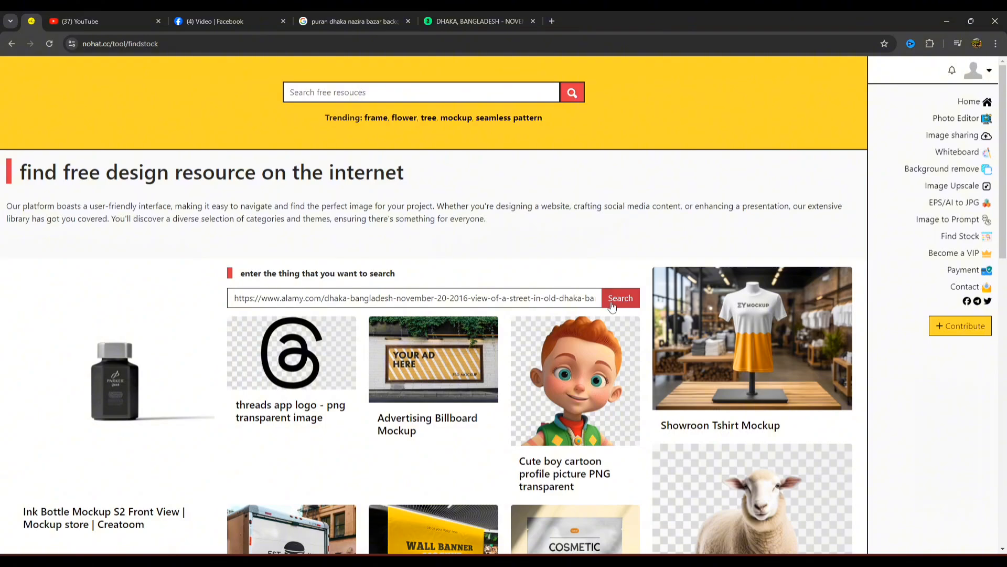
pyautogui.rightClick(417, 96)
pyautogui.click(443, 200)
pyautogui.click(572, 93)
pyautogui.click(503, 377)
# Step: Enlarge the street photo on its Alamy page and save the image to disk
pyautogui.click(464, 21)
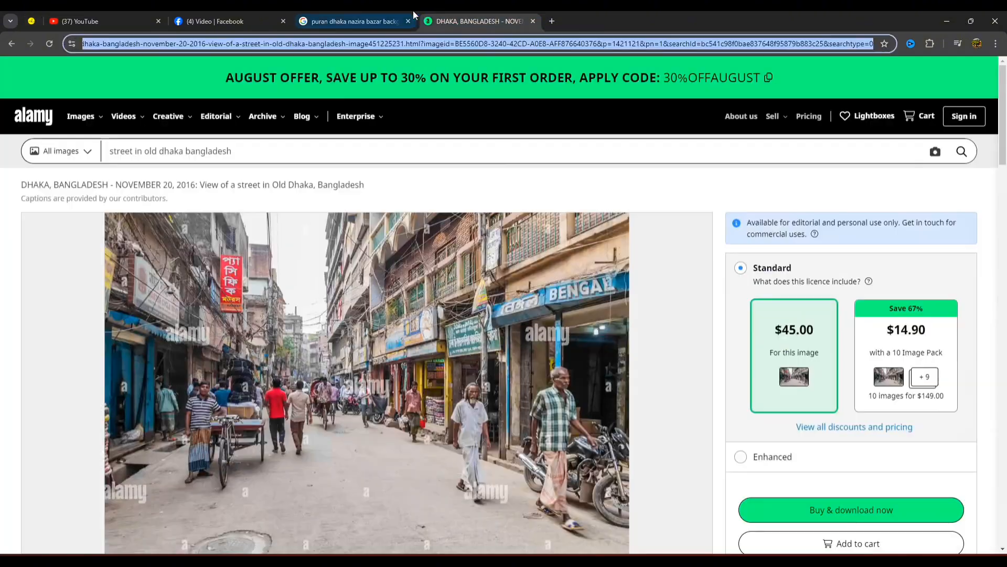
pyautogui.scroll(-2, 382, 265)
pyautogui.rightClick(382, 265)
pyautogui.rightClick(303, 298)
pyautogui.click(362, 284)
pyautogui.rightClick(576, 321)
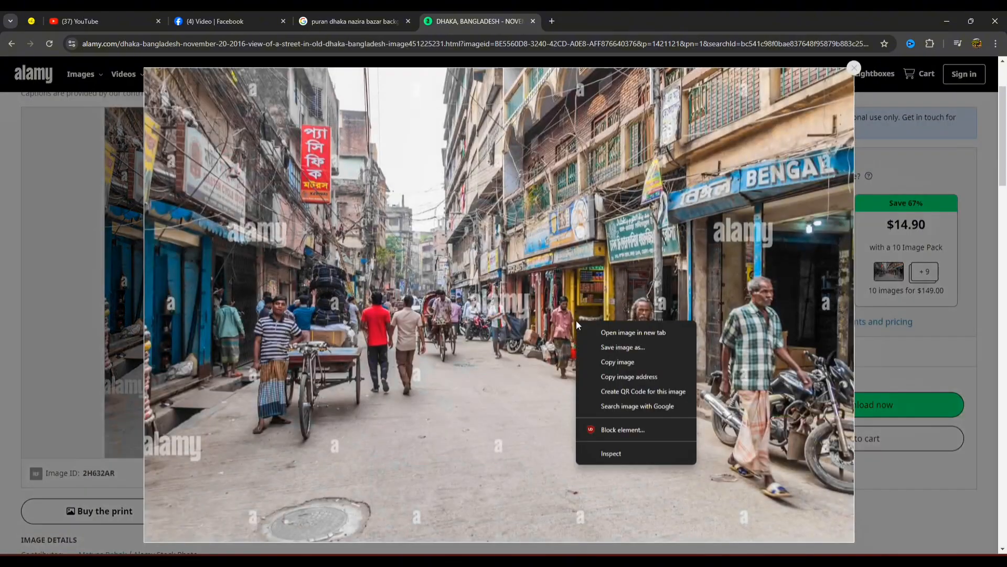
pyautogui.click(625, 347)
pyautogui.click(603, 502)
# Step: Return to the image results and preview the Royal Bengal Tours photo of the crowded Old Dhaka street
pyautogui.click(355, 21)
pyautogui.scroll(-7, 400, 388)
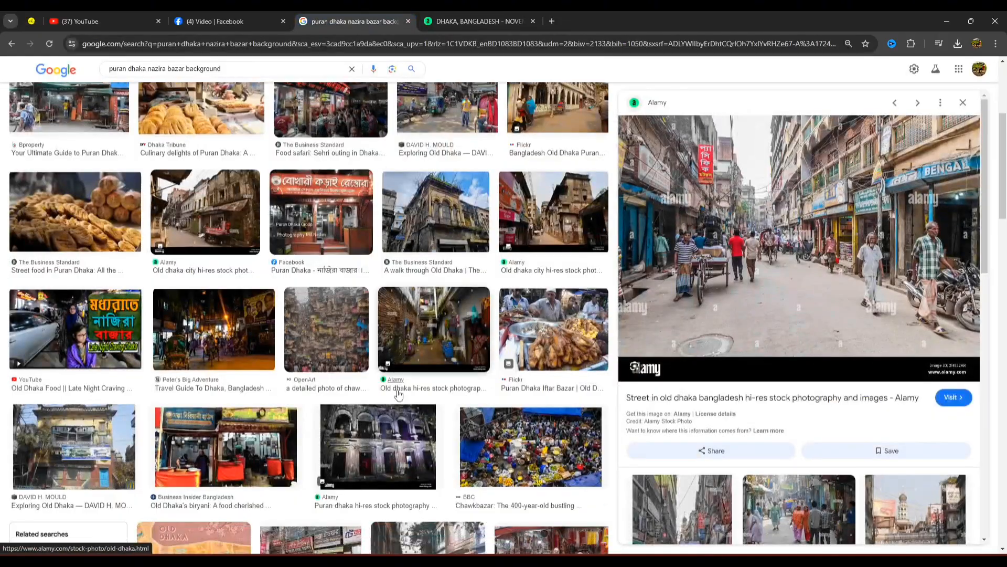
pyautogui.scroll(-2, 521, 341)
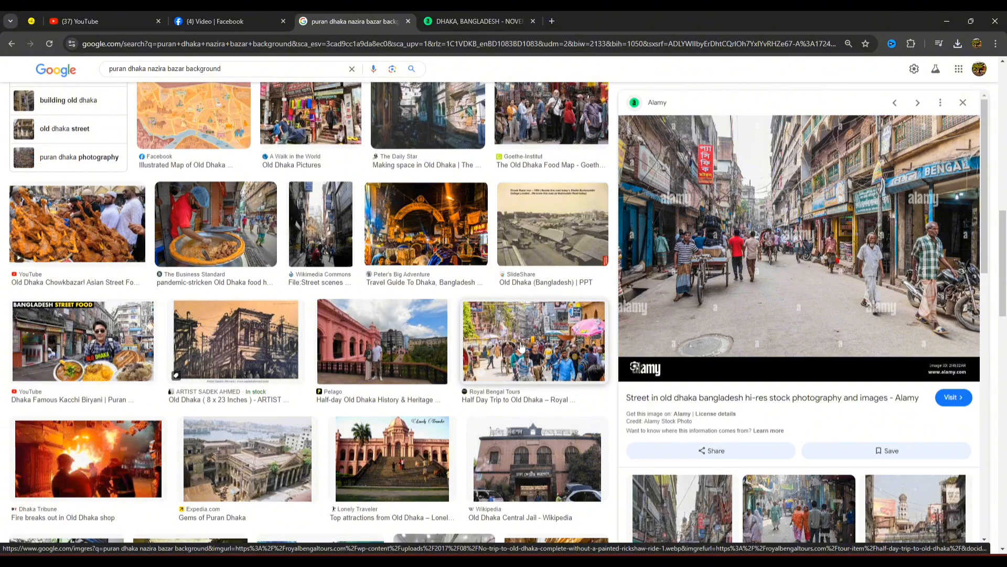
pyautogui.click(521, 346)
pyautogui.scroll(6, 504, 352)
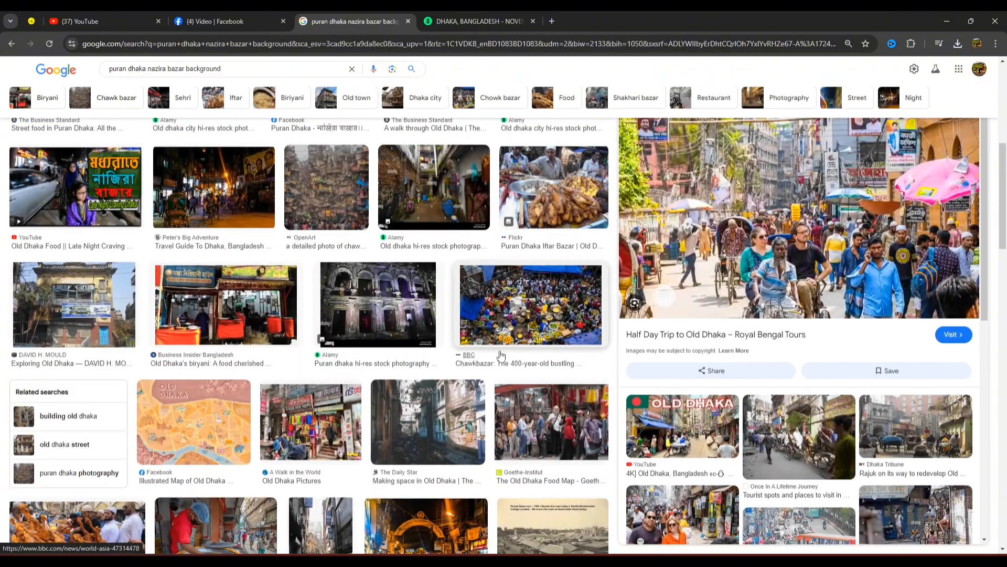
pyautogui.scroll(4, 501, 356)
# Step: Preview the Peter's Big Adventure night photo of the Dhaka street and save the image to disk
pyautogui.click(214, 397)
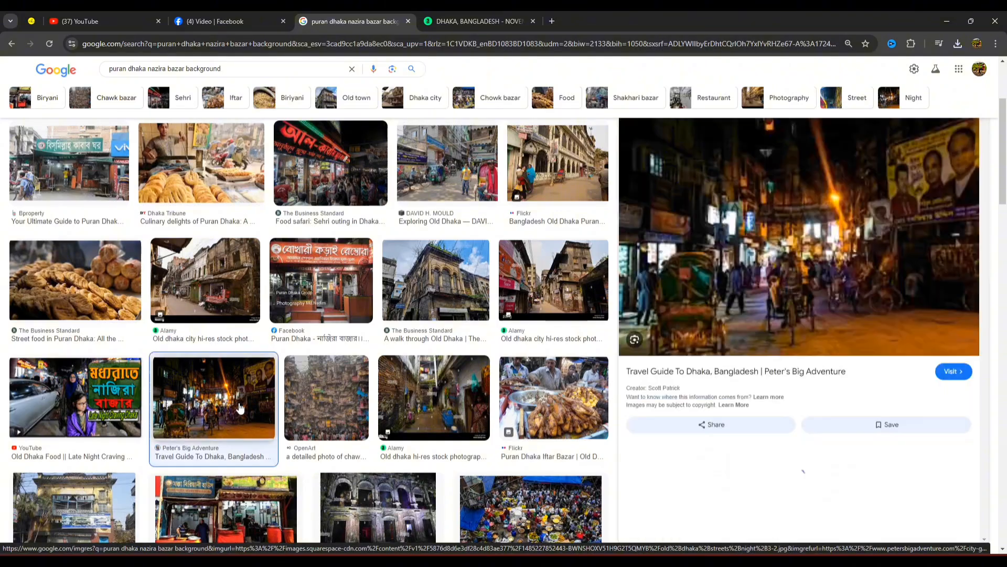
pyautogui.rightClick(788, 220)
pyautogui.click(870, 359)
pyautogui.press('Return')
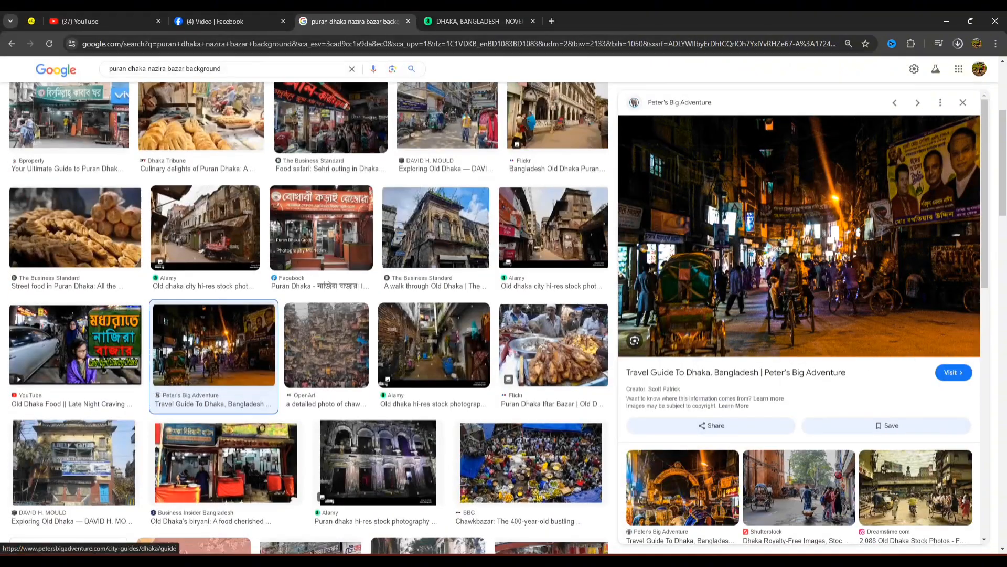
# Step: Switch to Photoshop and place the old+dhaka+streets+night+3-2 photo as an embedded object behind all the cut-outs, covering the canvas
pyautogui.hotkey('alt', 'Tab')
pyautogui.click(869, 521)
pyautogui.click(914, 534)
pyautogui.click(21, 17)
pyautogui.click(49, 236)
pyautogui.click(56, 433)
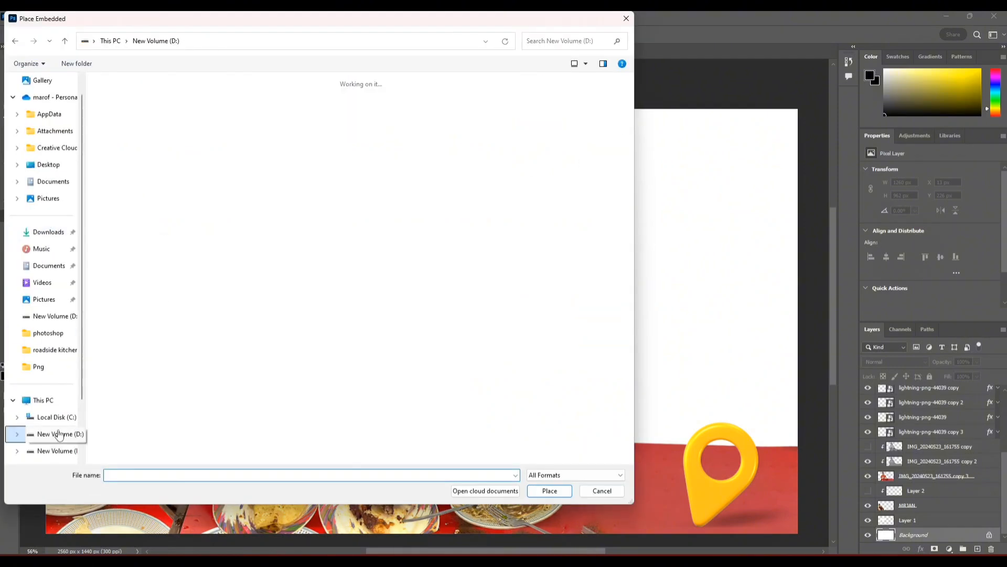
pyautogui.doubleClick(173, 107)
pyautogui.doubleClick(165, 106)
pyautogui.doubleClick(126, 107)
pyautogui.click(201, 232)
pyautogui.click(561, 492)
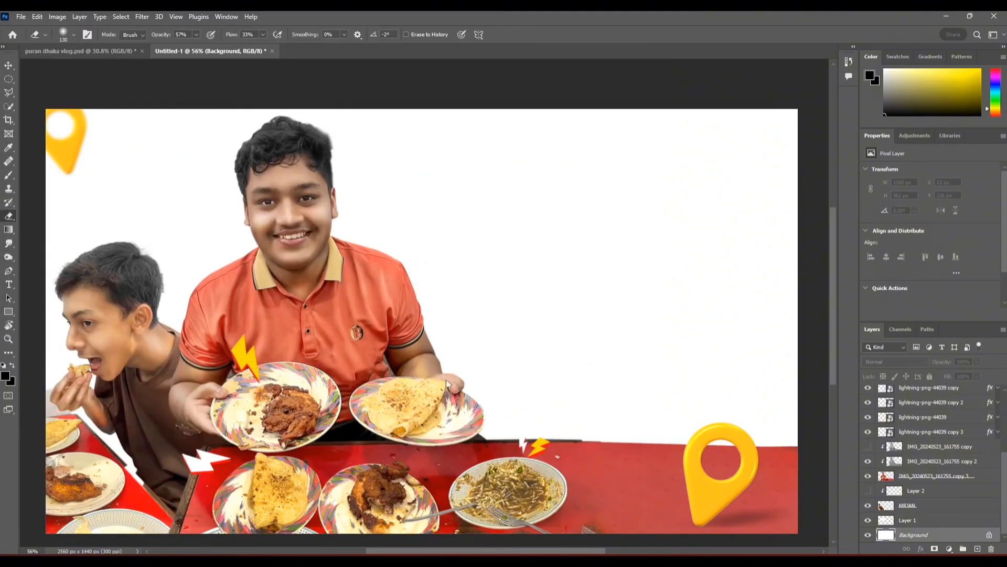
pyautogui.moveTo(708, 353); pyautogui.dragTo(685, 358)
pyautogui.press('Return')
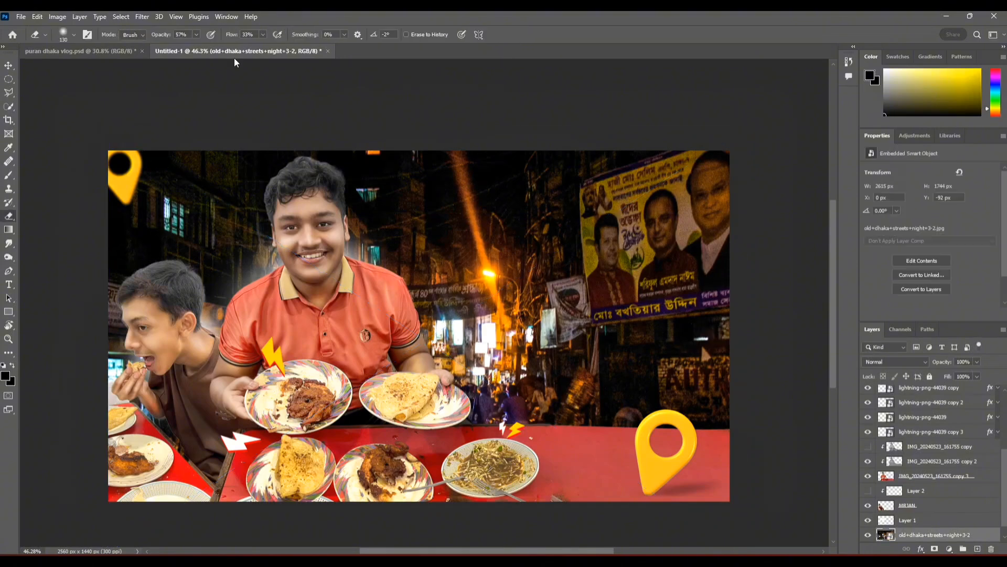
# Step: Smooth the night street photo in the Camera Raw Filter with Noise Reduction at 100 and flip the photo horizontally
pyautogui.click(143, 16)
pyautogui.click(172, 97)
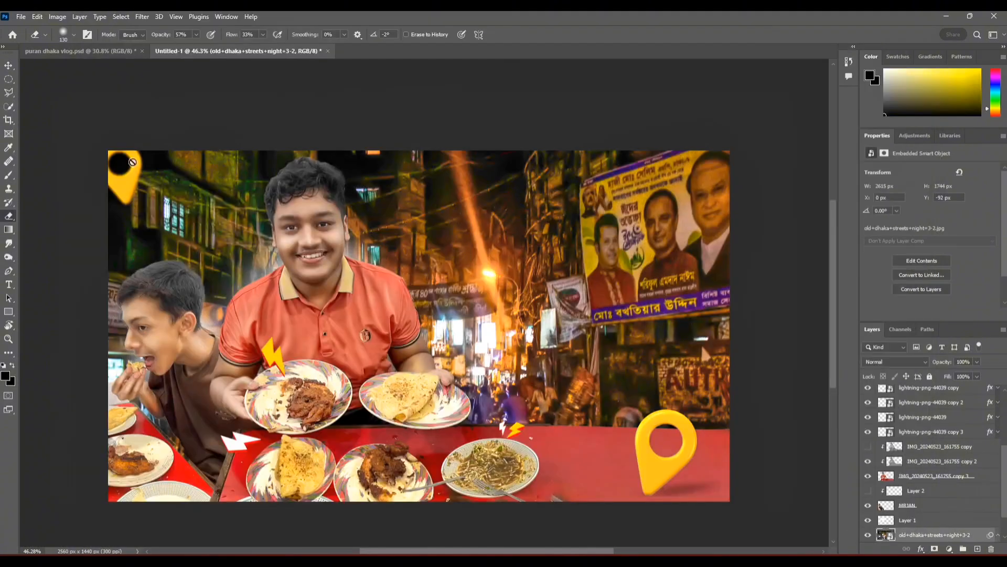
pyautogui.hotkey('ctrl', 't')
pyautogui.rightClick(623, 334)
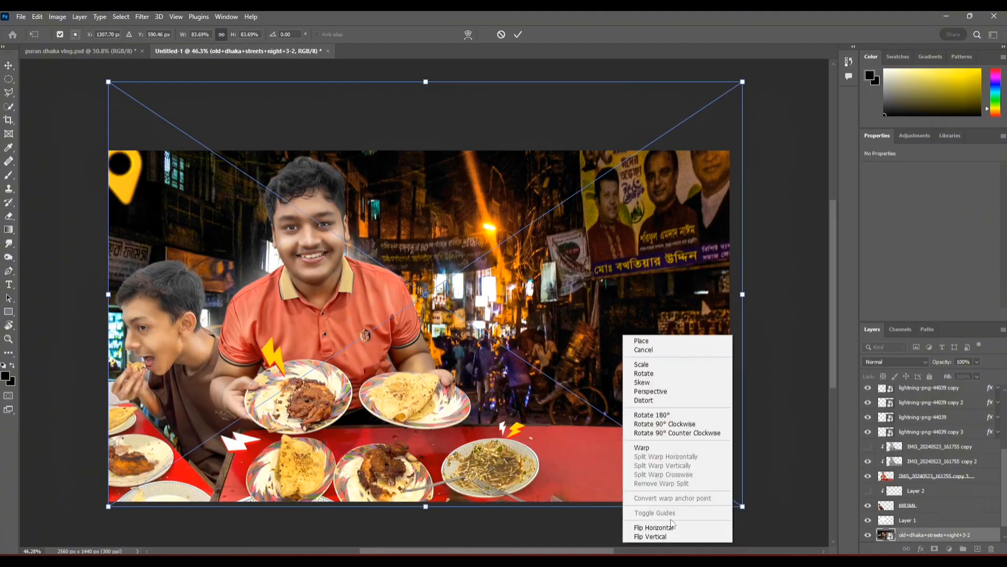
pyautogui.click(645, 527)
# Step: Enlarge the flipped street photo to about 3197 × 2132 px and reposition it so the green rickshaw stands above the table
pyautogui.scroll(-2, 431, 146)
pyautogui.moveTo(431, 146); pyautogui.dragTo(431, 81)
pyautogui.moveTo(489, 138); pyautogui.dragTo(469, 135)
pyautogui.press('Return')
pyautogui.click(635, 469)
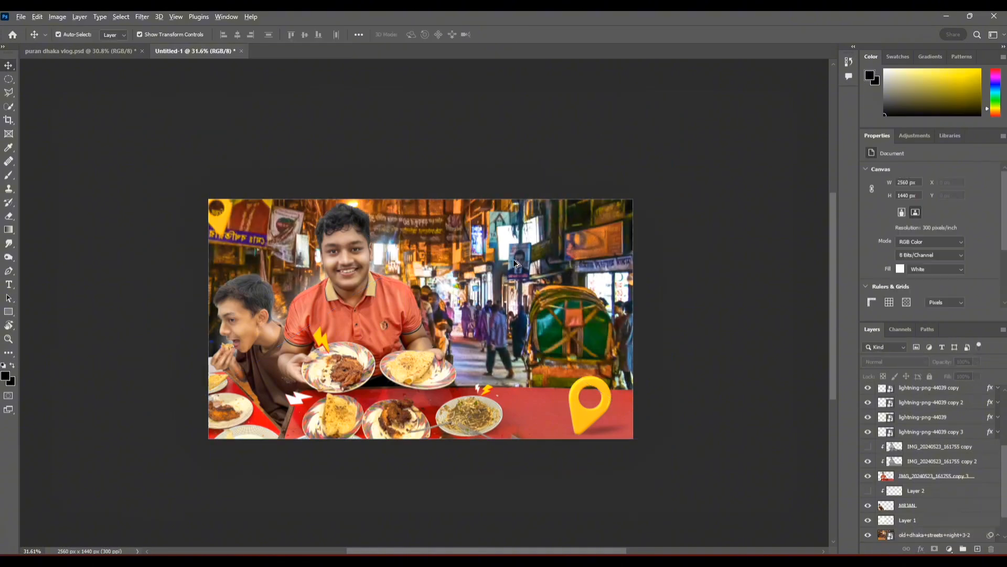
# Step: Apply a Gaussian Blur with a 2.1 pixel radius to the street background
pyautogui.scroll(5, 439, 295)
pyautogui.click(440, 295)
pyautogui.click(142, 17)
pyautogui.moveTo(158, 153)
pyautogui.click(298, 193)
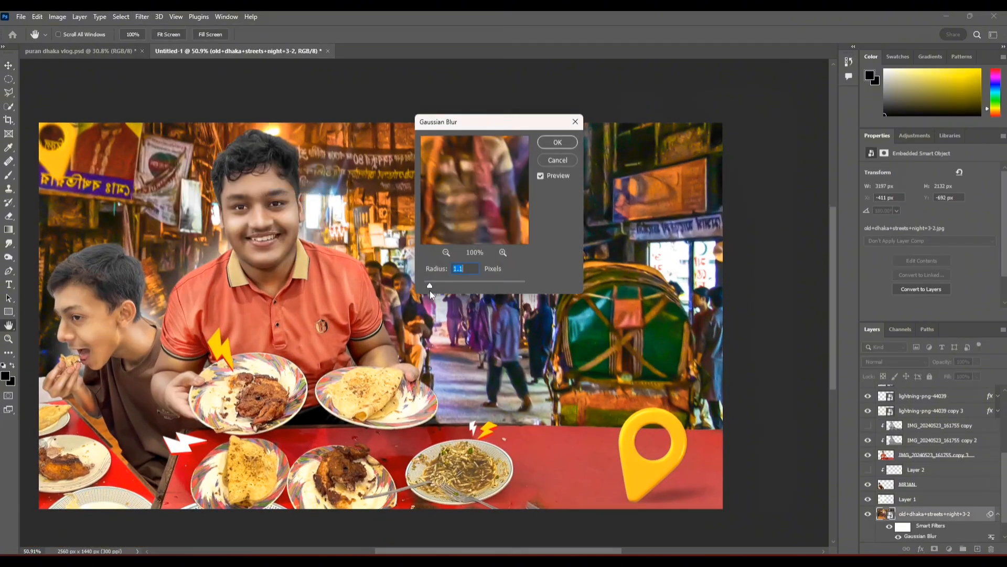
pyautogui.click(557, 142)
pyautogui.scroll(-2, 480, 355)
# Step: Add a Gradient Map adjustment layer above the street photo and apply an orange-to-yellow gradient
pyautogui.press('v')
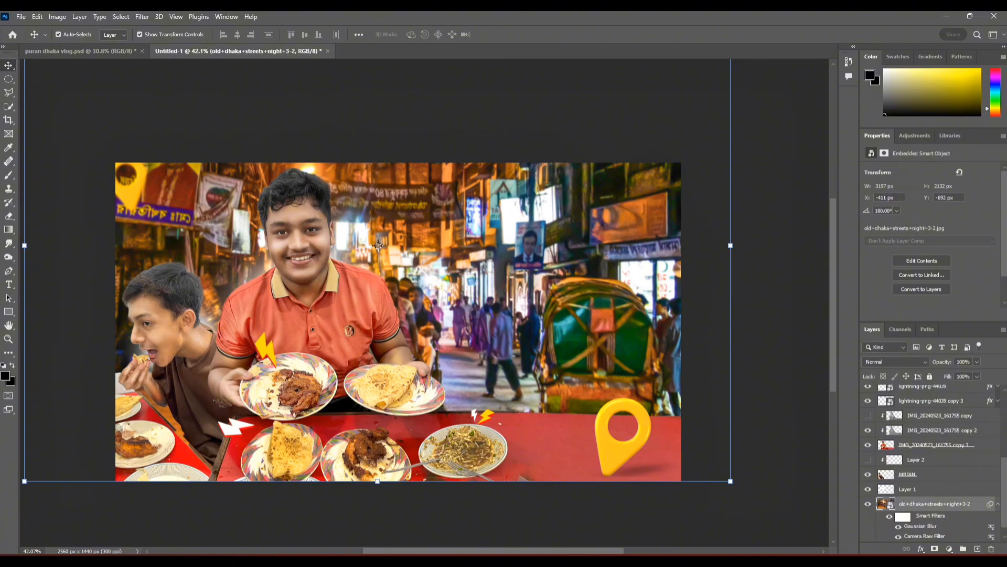
pyautogui.click(949, 549)
pyautogui.click(945, 533)
pyautogui.click(883, 230)
pyautogui.moveTo(542, 268); pyautogui.dragTo(550, 263)
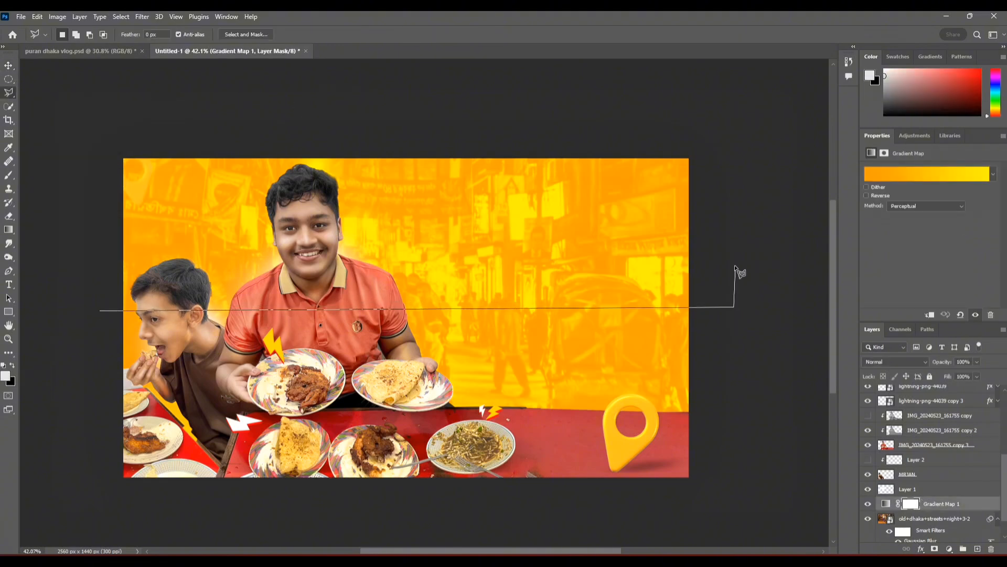
# Step: Try a light grey gradient on the Gradient Map over the whole street background
pyautogui.click(993, 173)
pyautogui.click(908, 231)
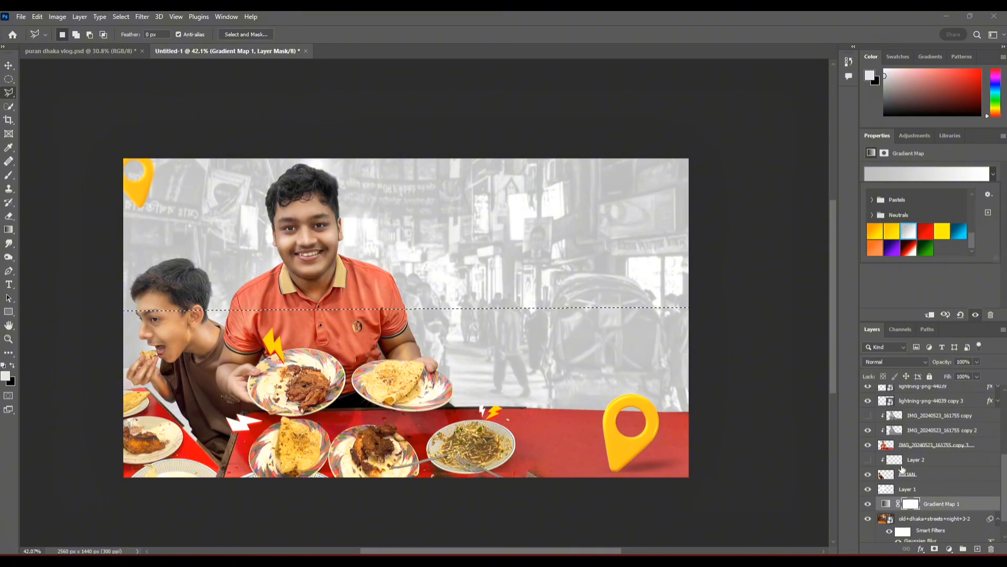
pyautogui.click(933, 548)
pyautogui.hotkey('ctrl', 'z')
pyautogui.hotkey('ctrl', 'z')
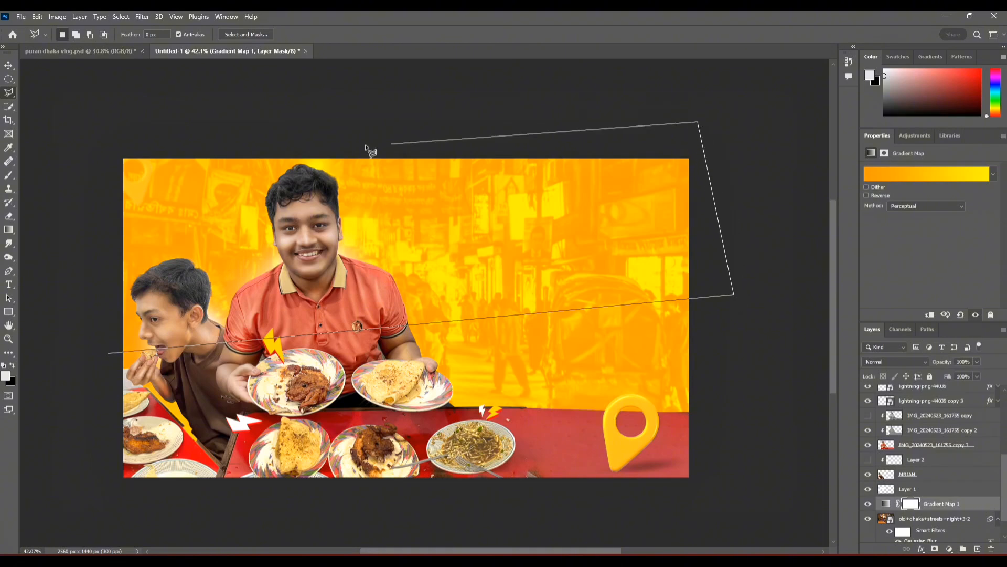
# Step: Close a polygonal selection around the upper part of the scene, with a lower edge that rises towards the right
pyautogui.click(108, 355)
# Step: Try a second Gradient Map with a near-white gradient on the selected upper part of the street
pyautogui.click(949, 549)
pyautogui.click(952, 534)
pyautogui.click(927, 173)
pyautogui.scroll(-10, 904, 127)
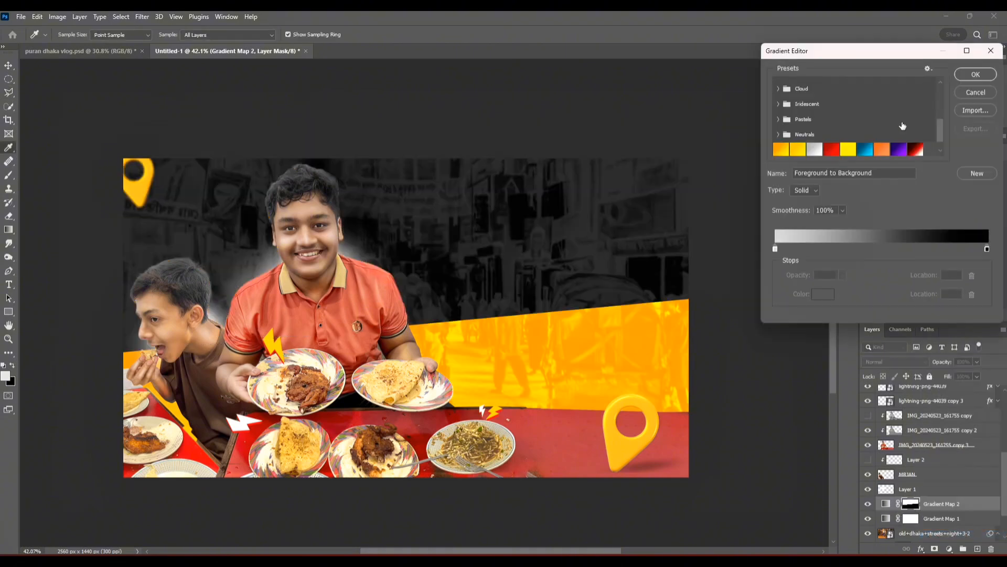
pyautogui.click(903, 148)
pyautogui.click(977, 75)
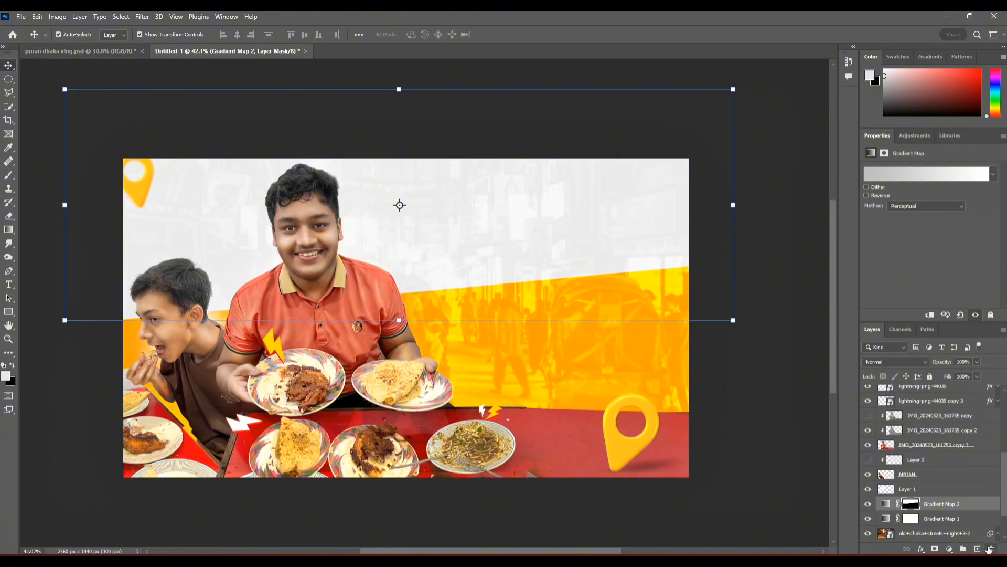
pyautogui.click(990, 549)
pyautogui.hotkey('ctrl', 'z')
pyautogui.hotkey('ctrl', 'z')
pyautogui.hotkey('ctrl', 'z')
pyautogui.hotkey('ctrl', 'z')
# Step: Try a colorized Hue/Saturation adjustment on the selected upper area with Saturation 0 and Lightness +38
pyautogui.click(949, 549)
pyautogui.click(944, 446)
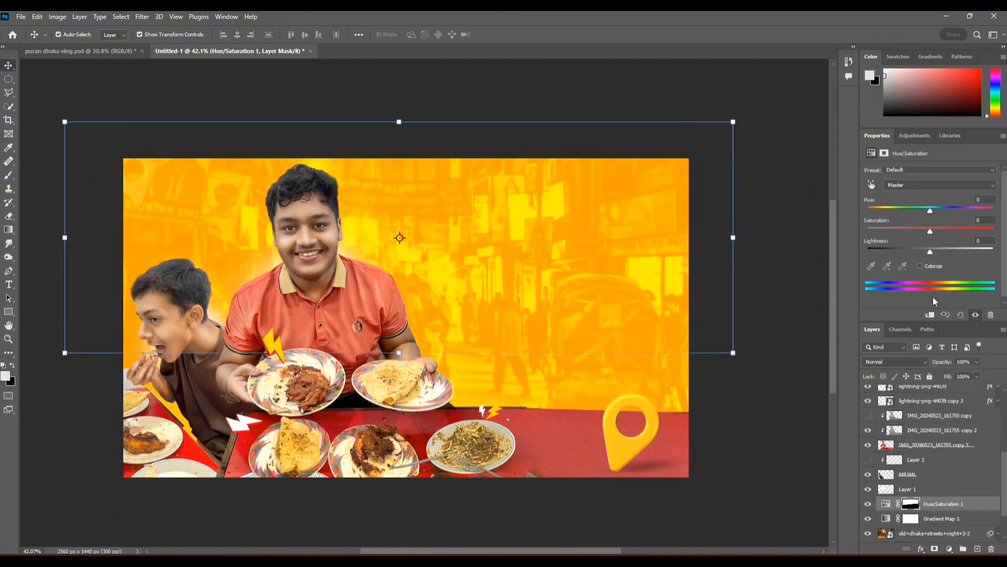
pyautogui.click(919, 266)
pyautogui.moveTo(930, 231); pyautogui.dragTo(867, 231)
pyautogui.moveTo(930, 252); pyautogui.dragTo(953, 252)
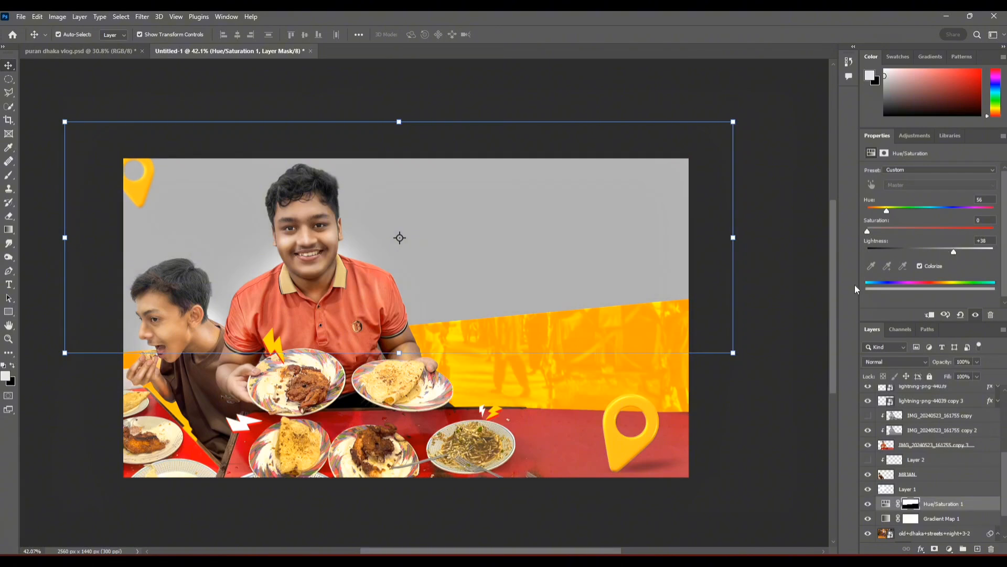
pyautogui.hotkey('ctrl', 'z')
pyautogui.hotkey('ctrl', 'z')
pyautogui.hotkey('ctrl', 'z')
pyautogui.hotkey('ctrl', 'z')
# Step: Rasterize the street photo layer so it can be edited with the Eraser tool
pyautogui.click(934, 518)
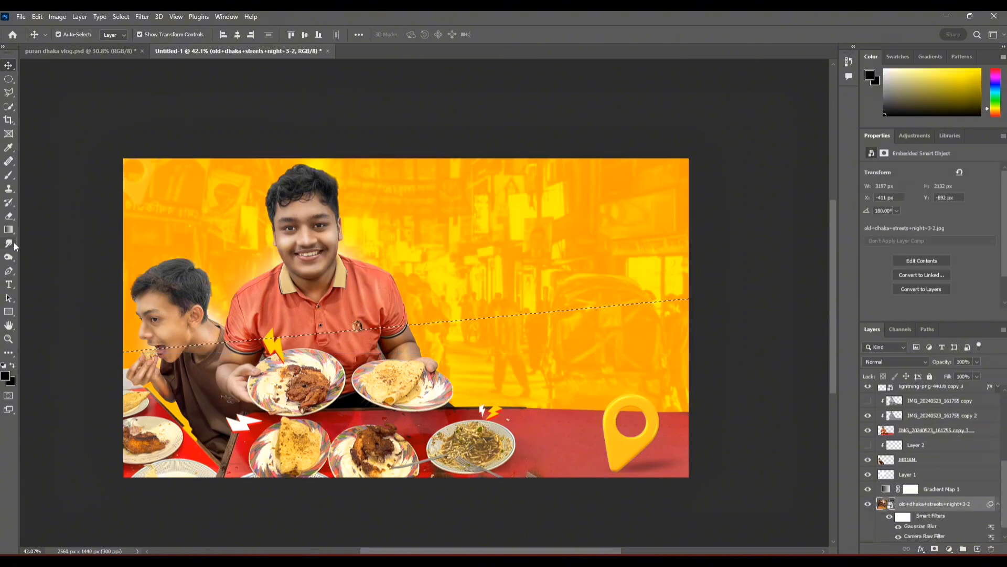
pyautogui.click(8, 216)
pyautogui.click(387, 220)
pyautogui.press('Return')
# Step: Try to erase and clear the selected upper area directly on the rasterized street photo
pyautogui.moveTo(387, 220); pyautogui.dragTo(400, 226)
pyautogui.moveTo(256, 36); pyautogui.dragTo(292, 35)
pyautogui.moveTo(598, 181); pyautogui.dragTo(655, 181)
pyautogui.moveTo(446, 216); pyautogui.dragTo(600, 225)
pyautogui.hotkey('ctrl', 'z')
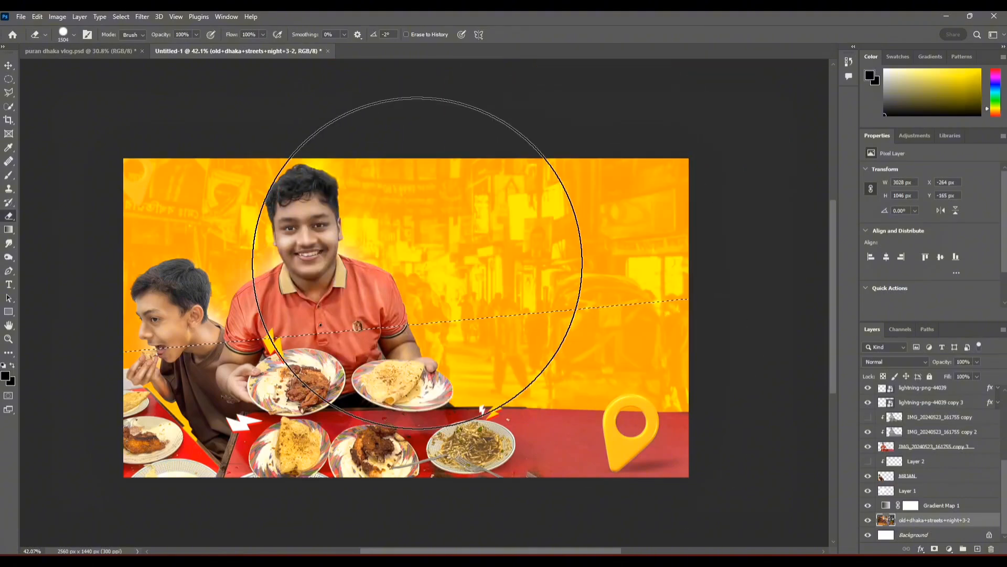
pyautogui.press('Delete')
pyautogui.hotkey('ctrl', 'z')
# Step: Clear the selected upper area from the Gradient Map's mask and deselect
pyautogui.click(938, 506)
pyautogui.press('Delete')
pyautogui.click(120, 16)
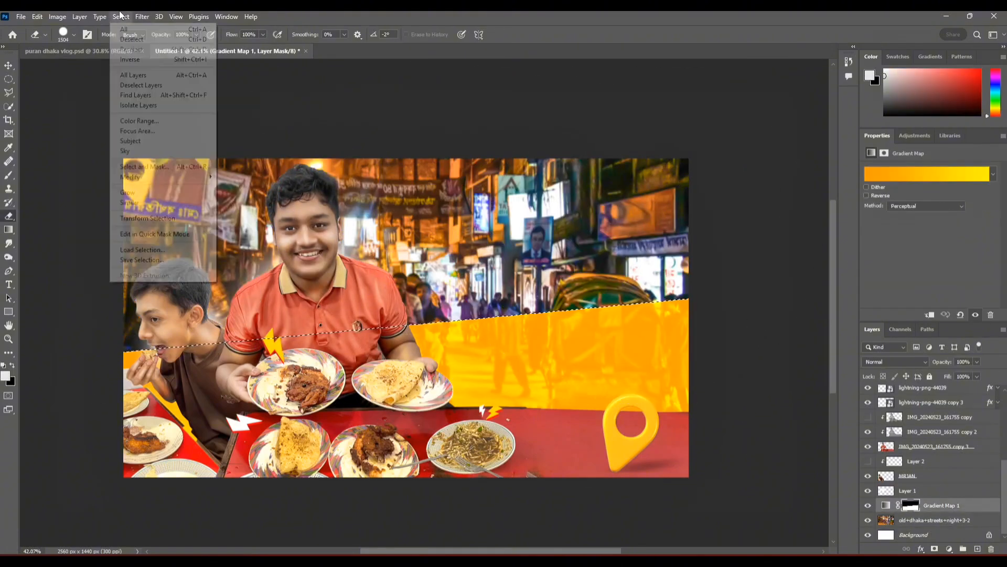
pyautogui.click(128, 40)
# Step: Outline the upper street area with a polygonal selection that follows the slanted edge of the yellow section
pyautogui.scroll(6, 135, 351)
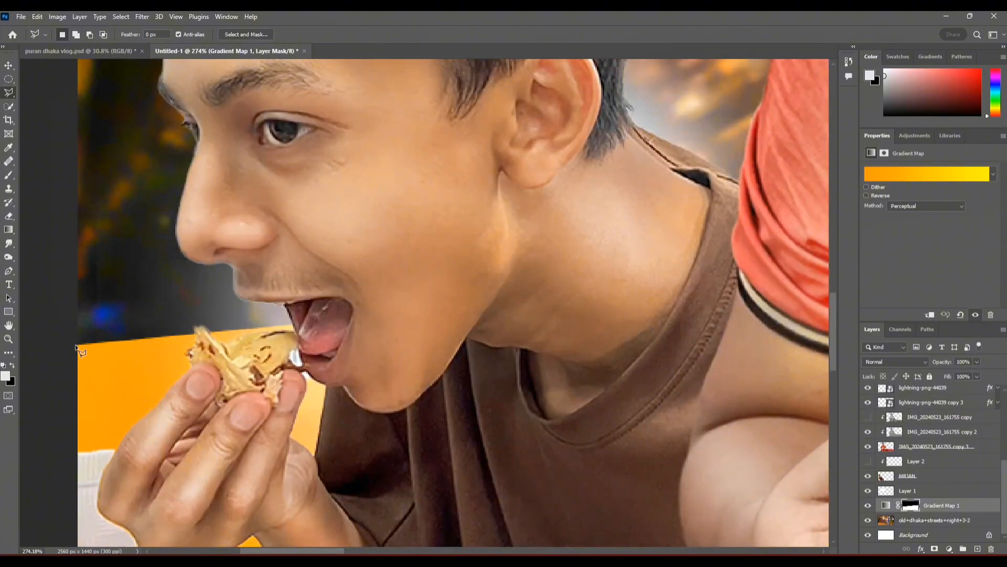
pyautogui.scroll(-8, 79, 351)
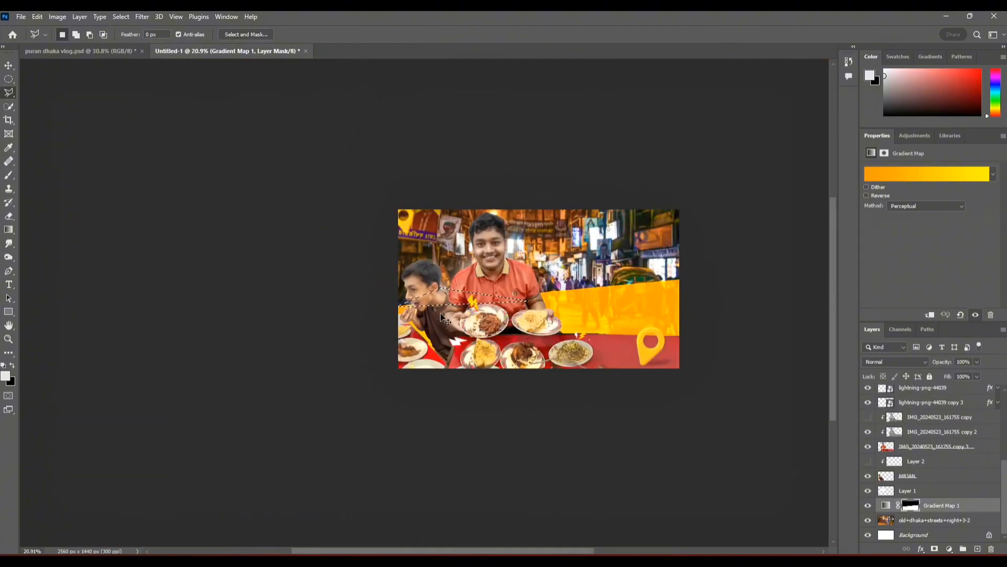
pyautogui.scroll(5, 612, 290)
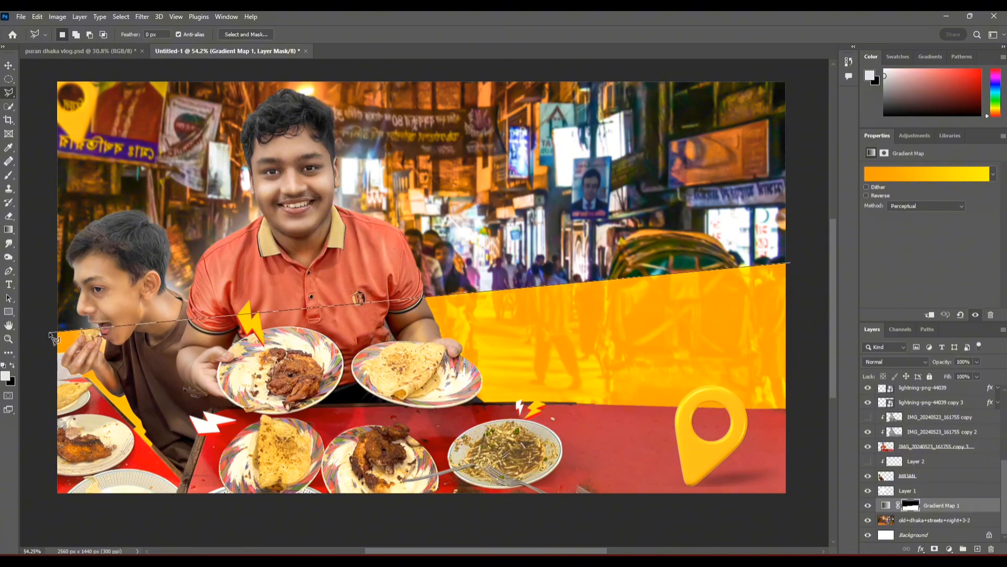
pyautogui.scroll(-3, 425, 304)
pyautogui.click(204, 156)
# Step: Add a colorized Hue/Saturation adjustment to the upper street area with Saturation 0 and Lightness +42
pyautogui.click(949, 549)
pyautogui.click(952, 446)
pyautogui.click(920, 266)
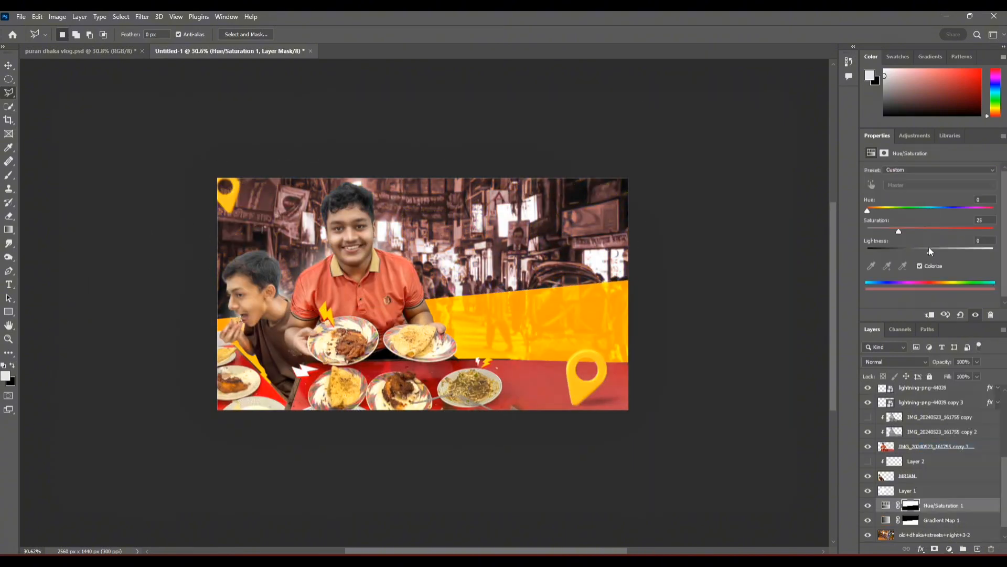
pyautogui.moveTo(898, 232); pyautogui.dragTo(866, 231)
pyautogui.moveTo(931, 252); pyautogui.dragTo(968, 253)
pyautogui.scroll(5, 406, 243)
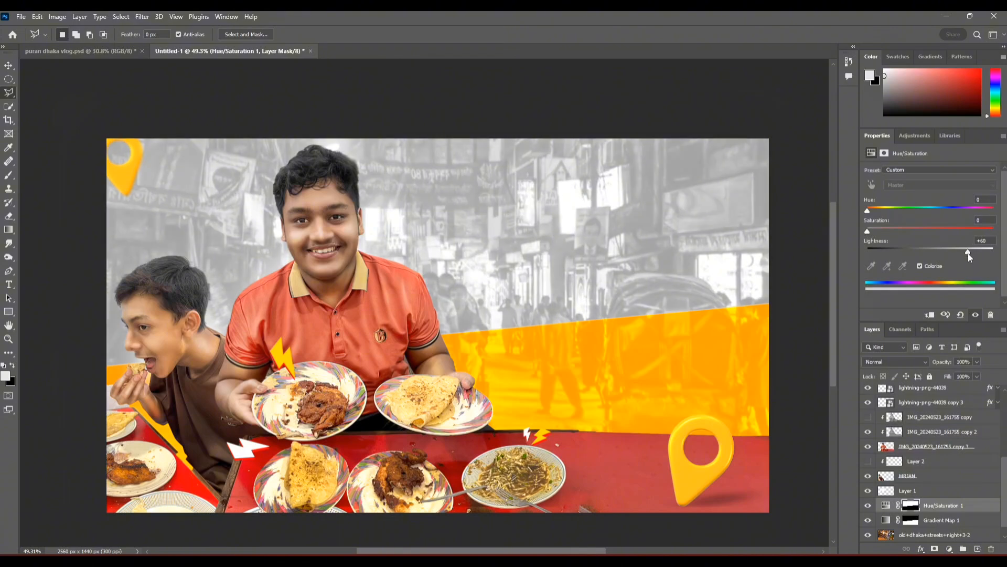
pyautogui.press('v')
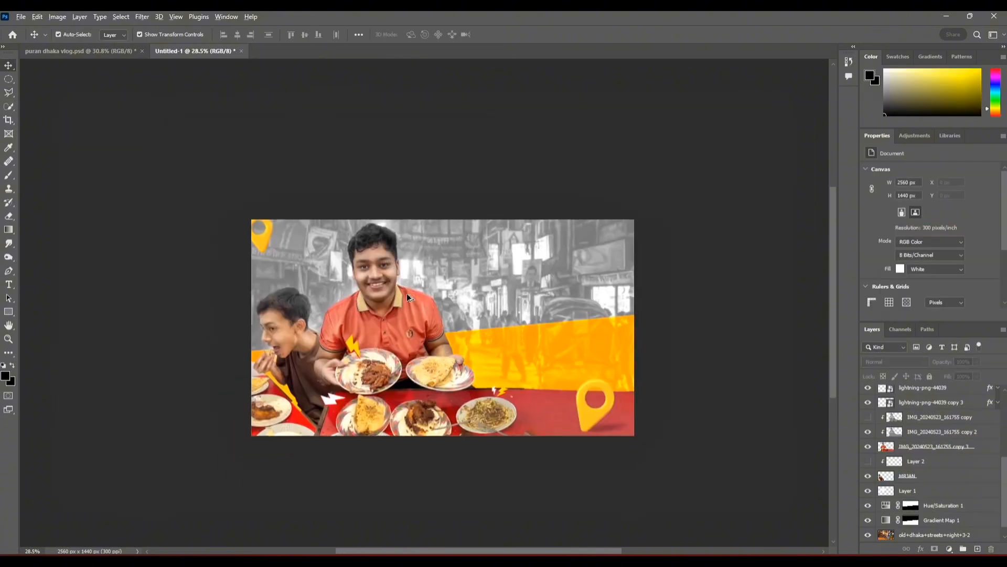
# Step: Try to nudge only the smiling man's photo and its Overlay shading layer to the right
pyautogui.scroll(3, 399, 315)
pyautogui.keyDown('shift'); pyautogui.click(932, 450); pyautogui.keyUp('shift')
pyautogui.hotkey('shift', 'Right')
pyautogui.hotkey('shift', 'Right')
pyautogui.hotkey('shift', 'Right')
pyautogui.hotkey('shift', 'Right')
pyautogui.hotkey('shift', 'Right')
pyautogui.hotkey('shift', 'Right')
pyautogui.hotkey('shift', 'Right')
pyautogui.hotkey('shift', 'Right')
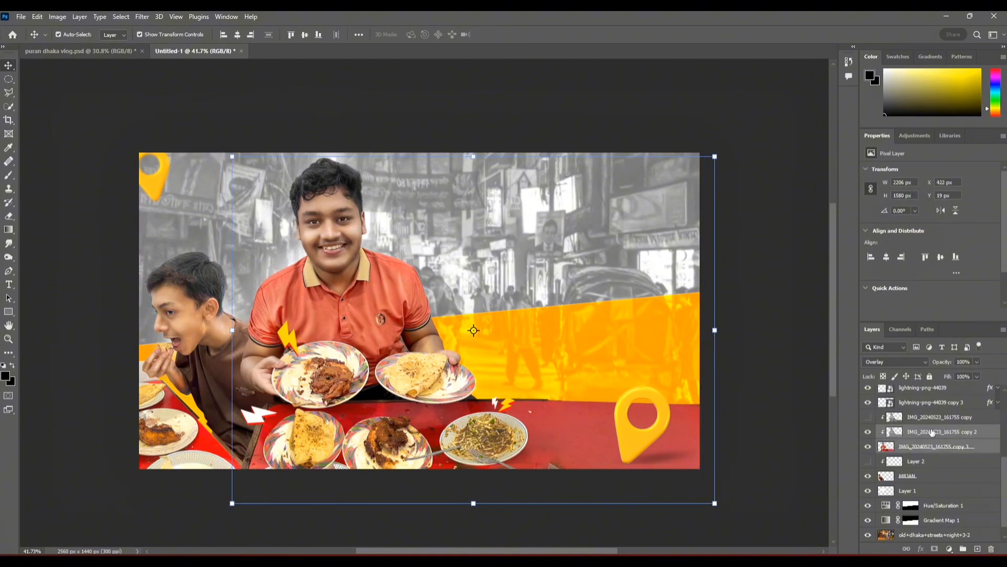
pyautogui.hotkey('ctrl', 'z')
# Step: Move the smiling man together with his shading, food plate and lightning bolt layers to the right
pyautogui.click(801, 451)
pyautogui.scroll(3, 865, 436)
pyautogui.click(871, 424)
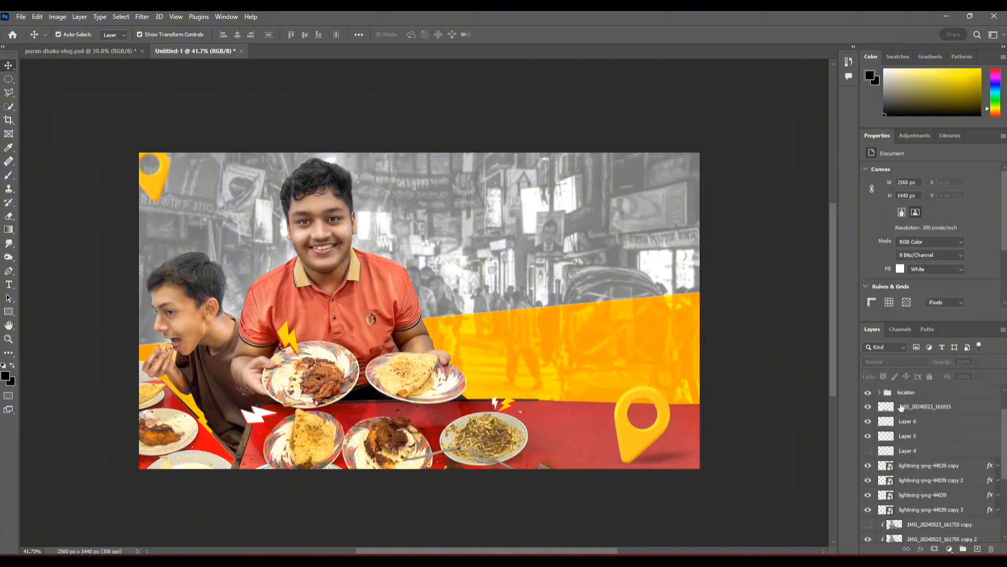
pyautogui.click(904, 407)
pyautogui.scroll(-3, 916, 428)
pyautogui.keyDown('shift'); pyautogui.click(917, 433); pyautogui.keyUp('shift')
pyautogui.hotkey('shift', 'Right')
pyautogui.hotkey('shift', 'Right')
pyautogui.hotkey('shift', 'Right')
pyautogui.hotkey('shift', 'Right')
pyautogui.hotkey('shift', 'Right')
pyautogui.hotkey('shift', 'Right')
pyautogui.hotkey('shift', 'Right')
pyautogui.hotkey('shift', 'Right')
pyautogui.hotkey('shift', 'Right')
pyautogui.hotkey('shift', 'Right')
pyautogui.hotkey('shift', 'Right')
pyautogui.hotkey('shift', 'Right')
# Step: Shift the eating boy to the right, enlarge him slightly and reposition him beside the smiling man
pyautogui.hotkey('shift', 'Right')
pyautogui.click(793, 497)
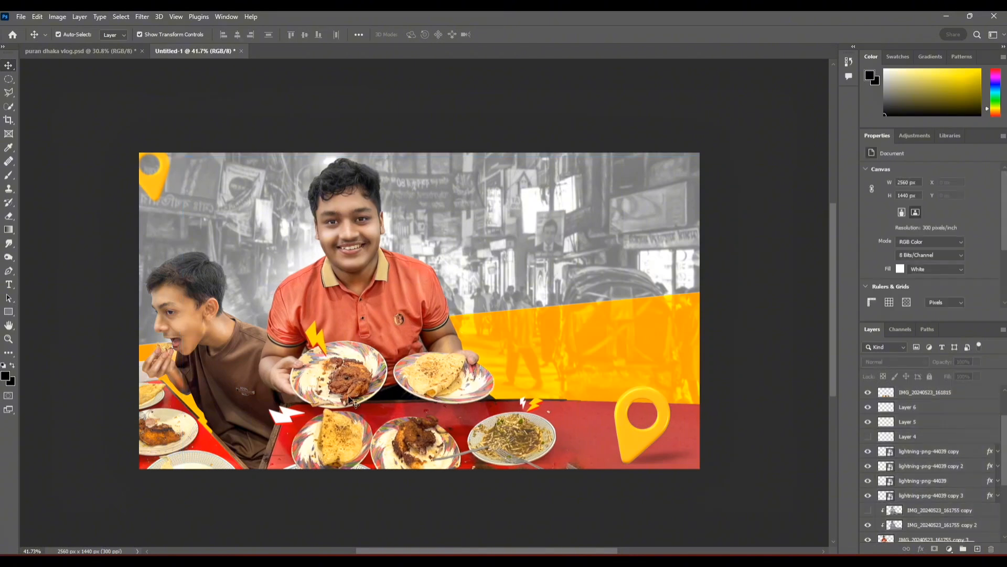
pyautogui.moveTo(792, 497); pyautogui.dragTo(798, 492)
pyautogui.moveTo(433, 419); pyautogui.dragTo(432, 425)
pyautogui.click(246, 370)
pyautogui.hotkey('shift', 'Right')
pyautogui.hotkey('shift', 'Right')
pyautogui.hotkey('shift', 'Right')
pyautogui.hotkey('shift', 'Right')
pyautogui.hotkey('shift', 'Right')
pyautogui.hotkey('shift', 'Right')
pyautogui.hotkey('shift', 'Right')
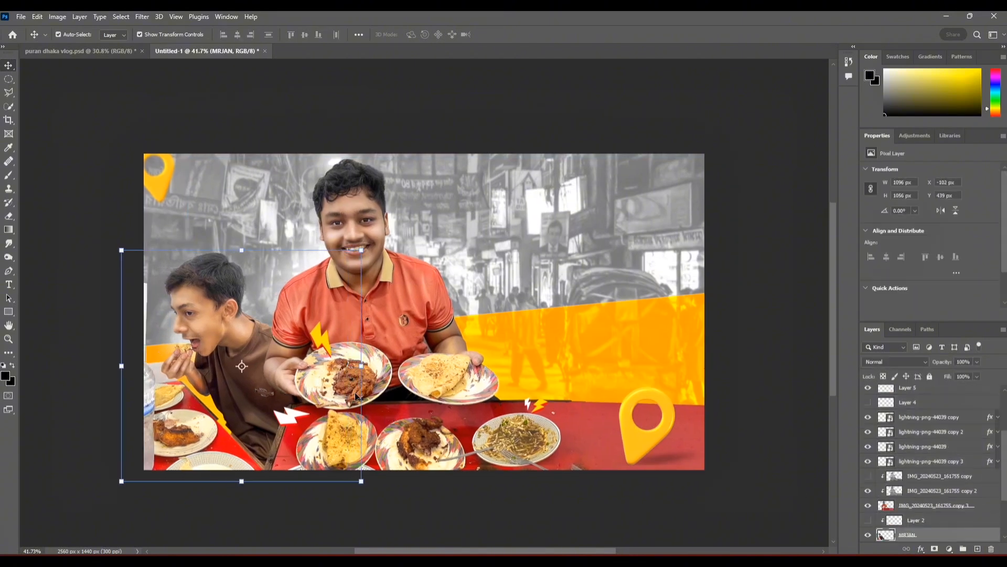
pyautogui.moveTo(242, 250); pyautogui.dragTo(241, 235)
pyautogui.moveTo(367, 235); pyautogui.dragTo(356, 249)
pyautogui.click(517, 35)
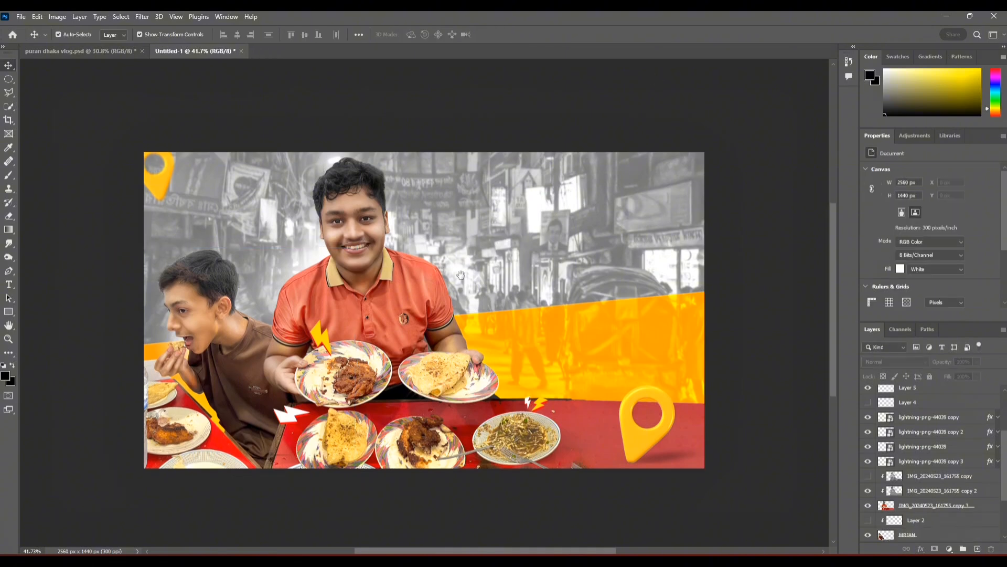
# Step: Replace the glow layer beneath the eating boy with an empty Linear Dodge (Add) layer and set the foreground to white
pyautogui.scroll(-5, 928, 472)
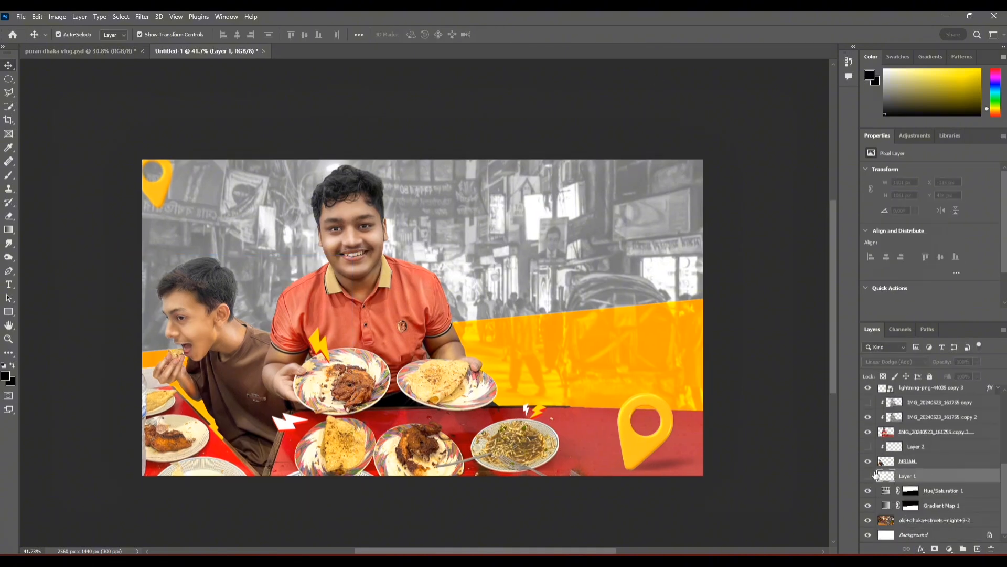
pyautogui.click(929, 472)
pyautogui.click(895, 362)
pyautogui.click(887, 394)
pyautogui.press('x')
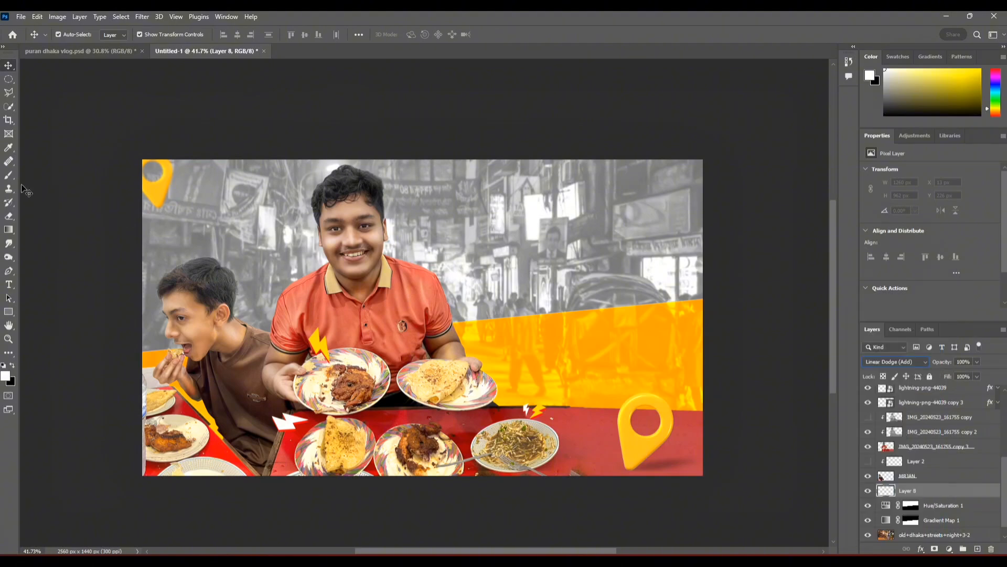
# Step: Brush a soft white glow behind the smiling man and the eating boy on the new layer
pyautogui.press('b')
pyautogui.scroll(5, 333, 212)
pyautogui.moveTo(407, 345); pyautogui.dragTo(441, 294)
pyautogui.moveTo(441, 293); pyautogui.dragTo(476, 173)
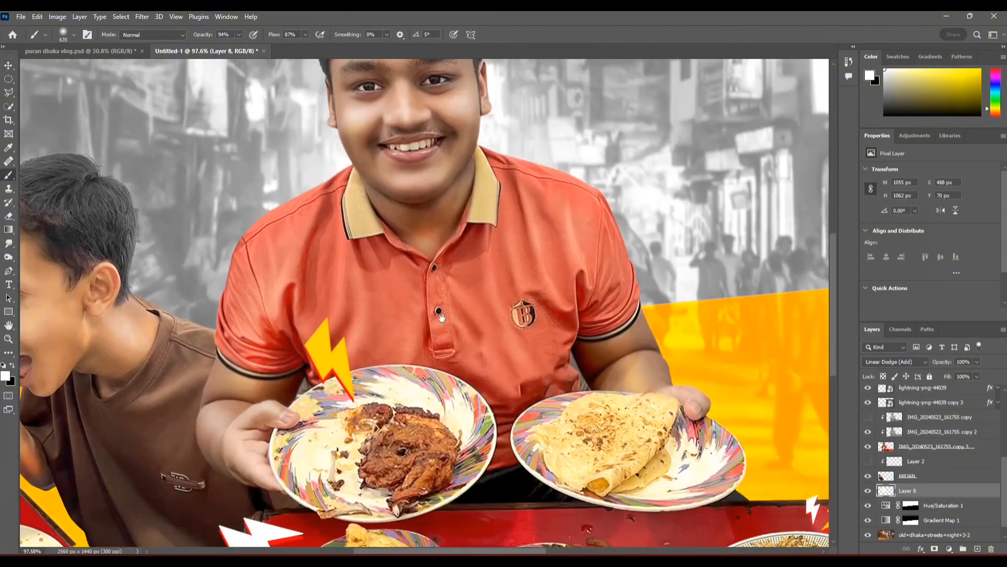
pyautogui.moveTo(512, 374); pyautogui.dragTo(657, 394)
pyautogui.moveTo(297, 364); pyautogui.dragTo(260, 364)
pyautogui.scroll(-6, 267, 473)
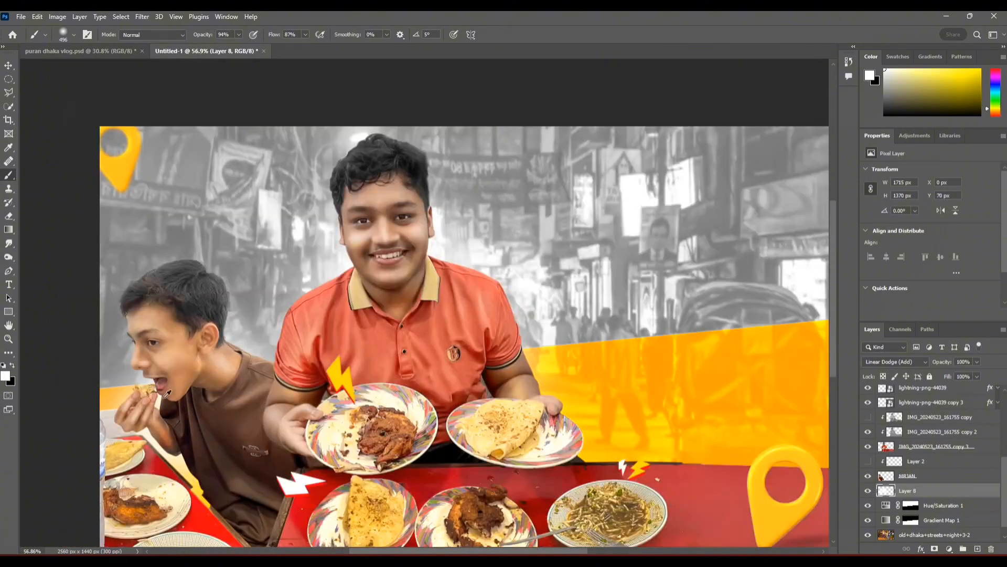
pyautogui.scroll(2, 381, 342)
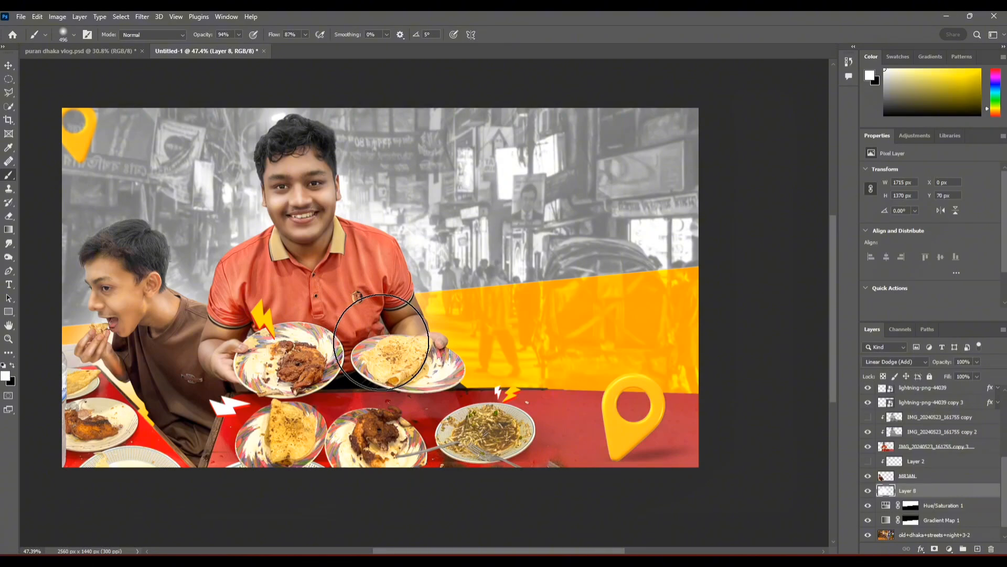
# Step: Brighten the smiling man's forehead on the Overlay shading layer with the Dodge tool set to Midtones and 44% exposure
pyautogui.scroll(5, 254, 147)
pyautogui.rightClick(7, 262)
pyautogui.click(46, 258)
pyautogui.scroll(5, 363, 214)
pyautogui.moveTo(464, 216); pyautogui.dragTo(335, 236)
pyautogui.rightClick(413, 251)
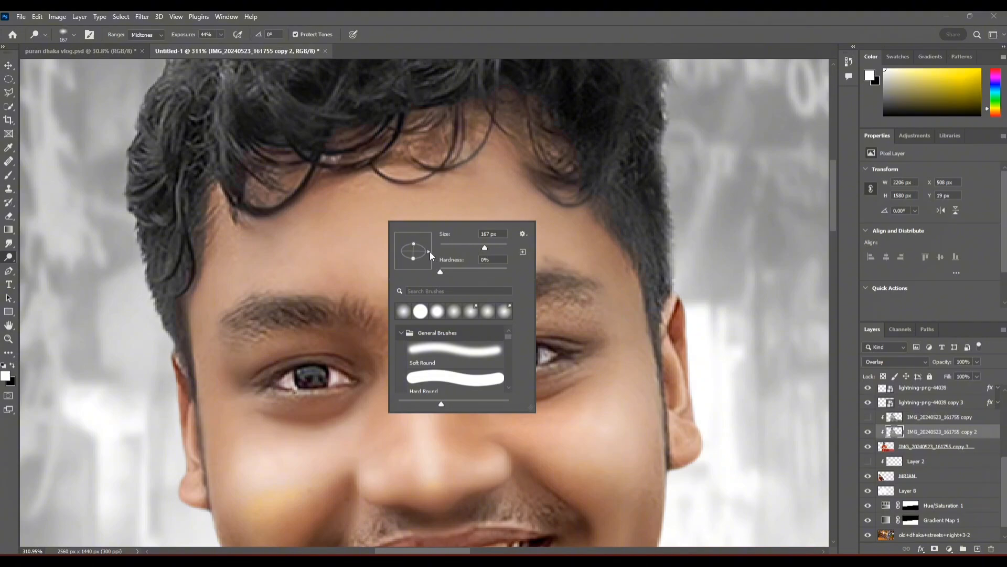
pyautogui.moveTo(430, 252); pyautogui.dragTo(430, 250)
pyautogui.click(302, 243)
pyautogui.scroll(-3, 303, 263)
pyautogui.scroll(-4, 387, 263)
pyautogui.scroll(5, 386, 392)
# Step: Dodge the smiling man's cheeks, jaw and neck, adapting the elliptical brush's size and angle to each area
pyautogui.moveTo(443, 445); pyautogui.dragTo(388, 445)
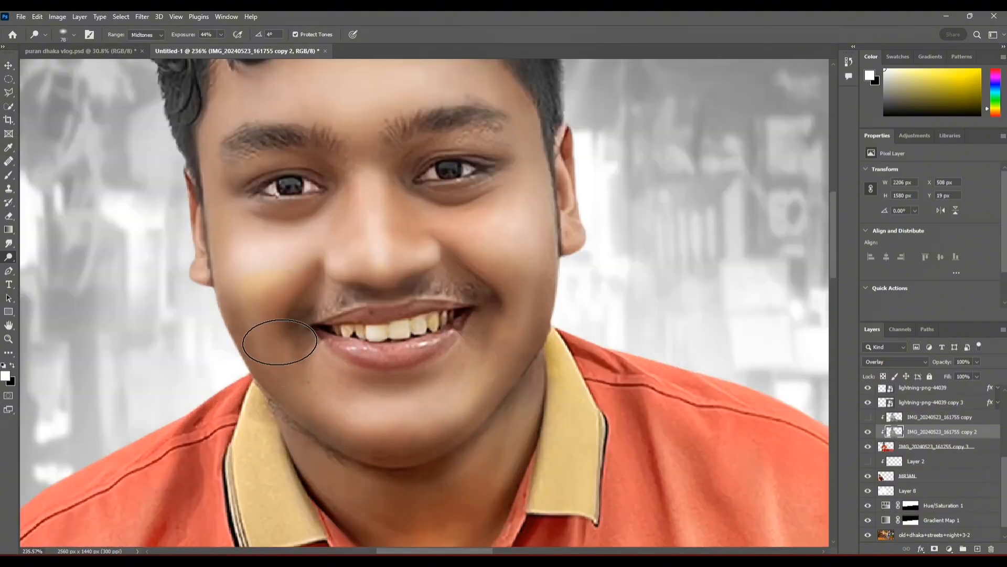
pyautogui.moveTo(279, 342); pyautogui.dragTo(309, 397)
pyautogui.moveTo(545, 291); pyautogui.dragTo(491, 387)
pyautogui.moveTo(394, 458); pyautogui.dragTo(287, 248)
pyautogui.moveTo(376, 249)
pyautogui.mouseDown()
pyautogui.moveTo(437, 276)
pyautogui.moveTo(405, 304)
pyautogui.mouseUp()
pyautogui.rightClick(397, 247)
pyautogui.click(380, 249)
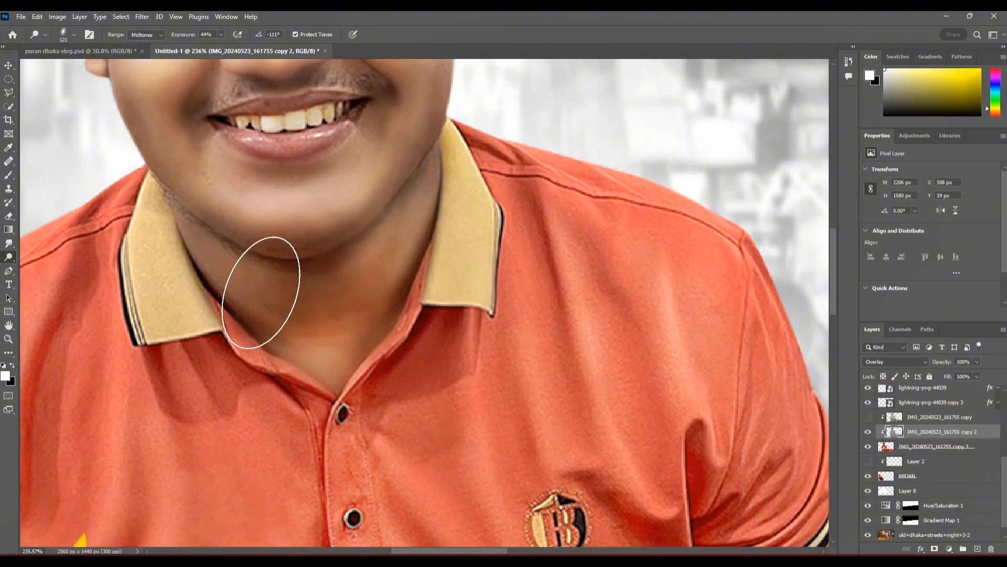
pyautogui.rightClick(261, 292)
pyautogui.moveTo(269, 347); pyautogui.dragTo(287, 346)
pyautogui.click(229, 272)
pyautogui.scroll(-8, 467, 353)
# Step: Add a white Color Dodge Inner Shadow to the smiling man's layer with 49% opacity and 11 px distance
pyautogui.click(4, 67)
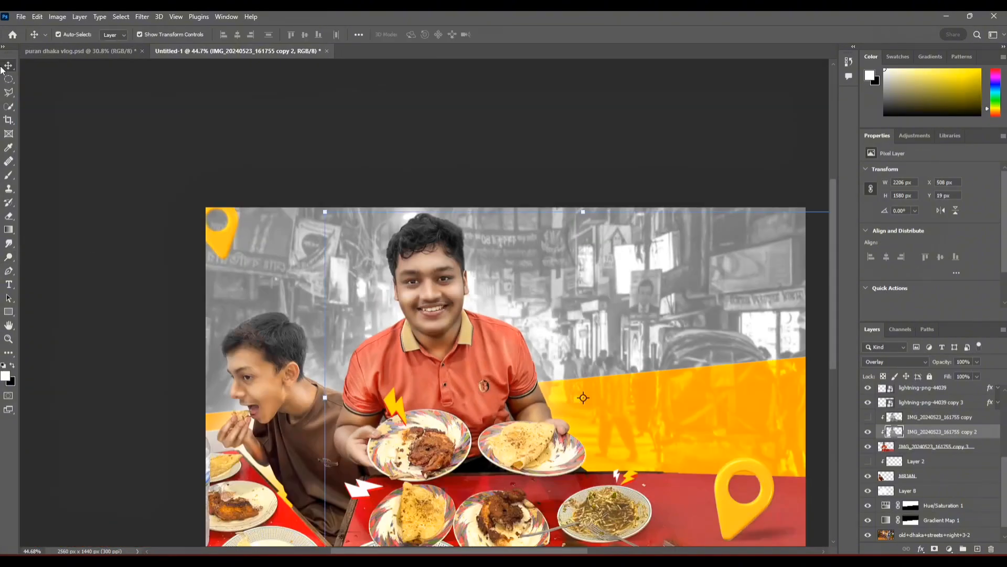
pyautogui.click(367, 142)
pyautogui.moveTo(472, 315); pyautogui.dragTo(397, 253)
pyautogui.scroll(-1, 976, 446)
pyautogui.doubleClick(986, 432)
pyautogui.click(678, 178)
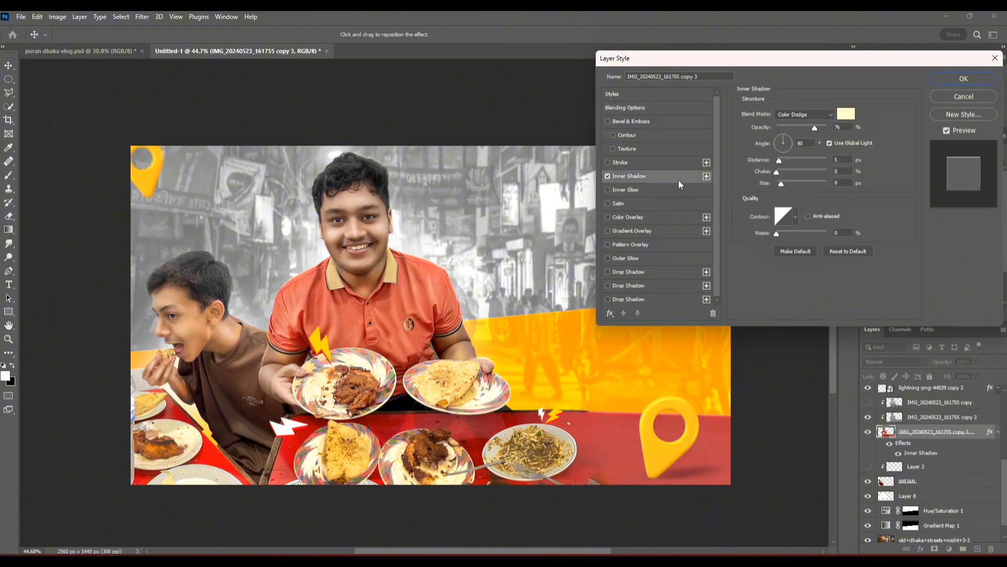
pyautogui.scroll(5, 359, 260)
pyautogui.click(845, 114)
pyautogui.moveTo(766, 184); pyautogui.dragTo(728, 154)
pyautogui.click(964, 150)
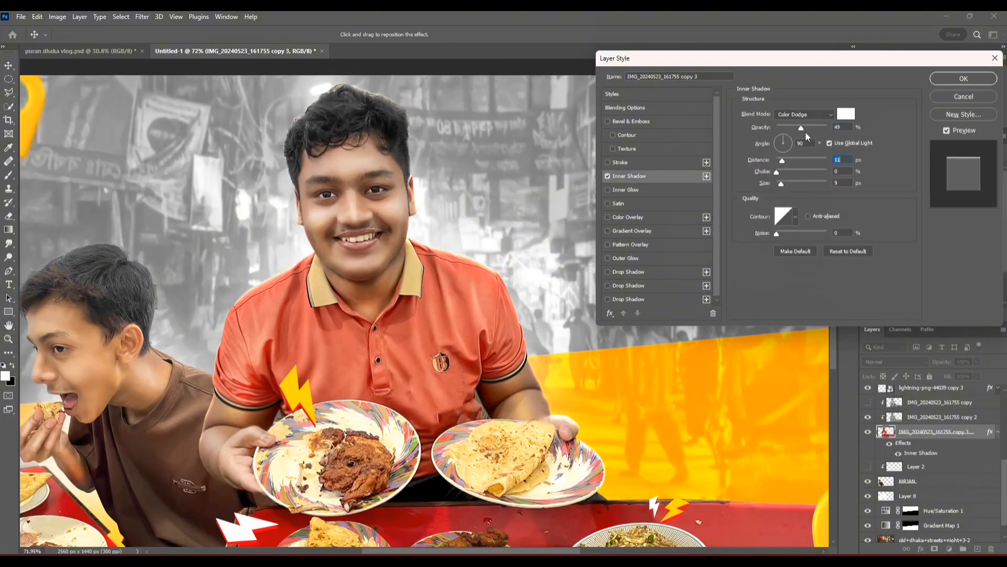
# Step: Refine the colour, light angle and distance of the smiling man's Inner Shadow
pyautogui.click(846, 115)
pyautogui.click(950, 150)
pyautogui.click(781, 142)
pyautogui.moveTo(785, 185); pyautogui.dragTo(781, 158)
pyautogui.click(782, 138)
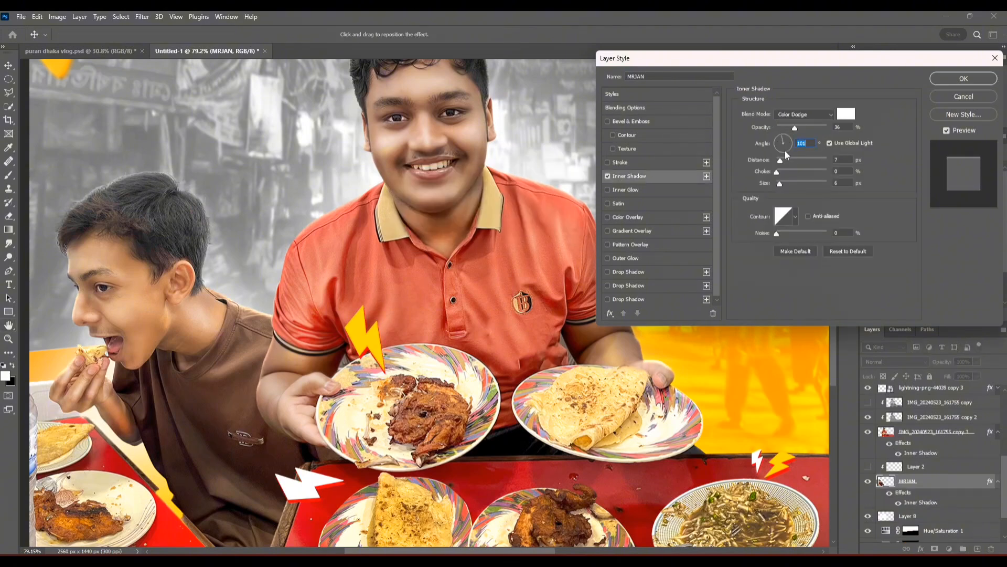
# Step: Apply the eating boy's white Color Dodge Inner Shadow with 36% opacity, 101° angle, 7 px distance and 6 px size
pyautogui.press('Return')
pyautogui.click(653, 102)
pyautogui.scroll(-6, 415, 218)
pyautogui.moveTo(414, 216); pyautogui.dragTo(376, 272)
pyautogui.scroll(-1, 373, 274)
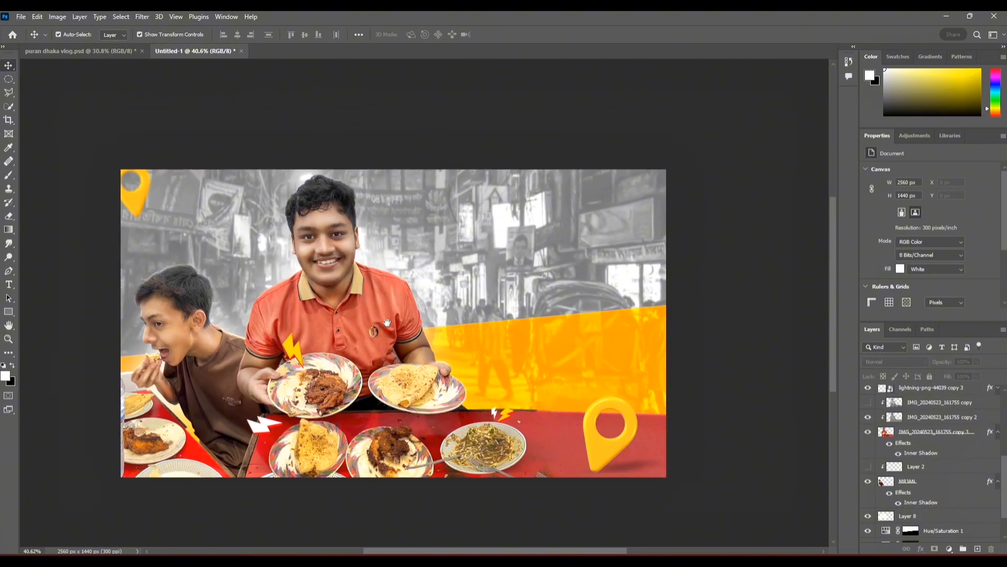
# Step: Delete the hidden Layer 4 and add an empty layer in its place with the Linear Dodge (Add) blend mode
pyautogui.scroll(5, 924, 472)
pyautogui.scroll(-2, 913, 472)
pyautogui.scroll(1, 909, 446)
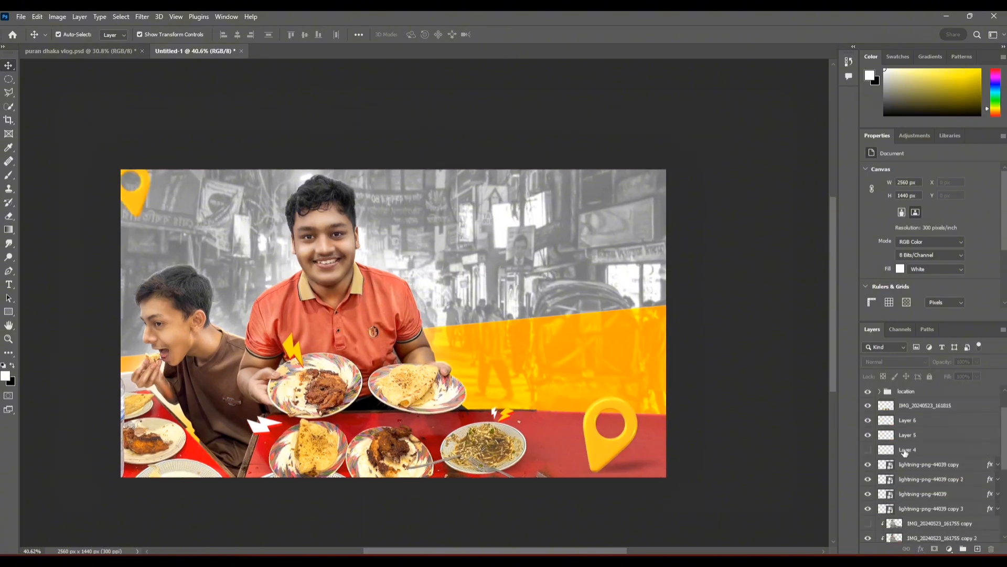
pyautogui.click(907, 451)
pyautogui.press('Delete')
pyautogui.click(978, 548)
pyautogui.click(896, 362)
pyautogui.click(892, 395)
# Step: Brush soft white light around the smiling man's body on the new Linear Dodge layer
pyautogui.press('b')
pyautogui.scroll(14, 434, 326)
pyautogui.moveTo(480, 349); pyautogui.dragTo(406, 305)
pyautogui.keyDown('alt'); pyautogui.click(440, 349); pyautogui.keyUp('alt')
pyautogui.moveTo(279, 35); pyautogui.dragTo(273, 36)
pyautogui.click(393, 339)
pyautogui.scroll(-2, 465, 365)
pyautogui.moveTo(417, 309); pyautogui.dragTo(386, 311)
pyautogui.scroll(-6, 509, 433)
pyautogui.scroll(5, 449, 292)
pyautogui.keyDown('alt'); pyautogui.click(243, 135); pyautogui.keyUp('alt')
pyautogui.click(885, 69)
pyautogui.click(347, 202)
pyautogui.scroll(-6, 347, 201)
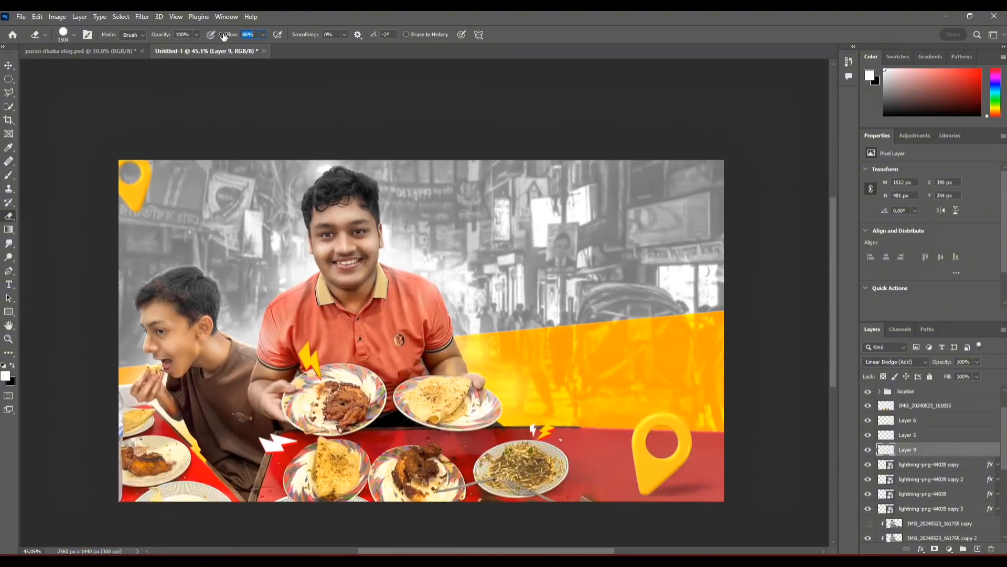
# Step: Lower the Eraser's flow and opacity and thin out the white light between the smiling man's sleeve and the eating boy's shoulder
pyautogui.moveTo(224, 36); pyautogui.dragTo(215, 36)
pyautogui.moveTo(163, 35); pyautogui.dragTo(131, 35)
pyautogui.moveTo(291, 328); pyautogui.dragTo(211, 341)
# Step: Brush soft white light over the eating boy's neck and shoulder and light in the sampled orange over the table's far right end
pyautogui.click(9, 175)
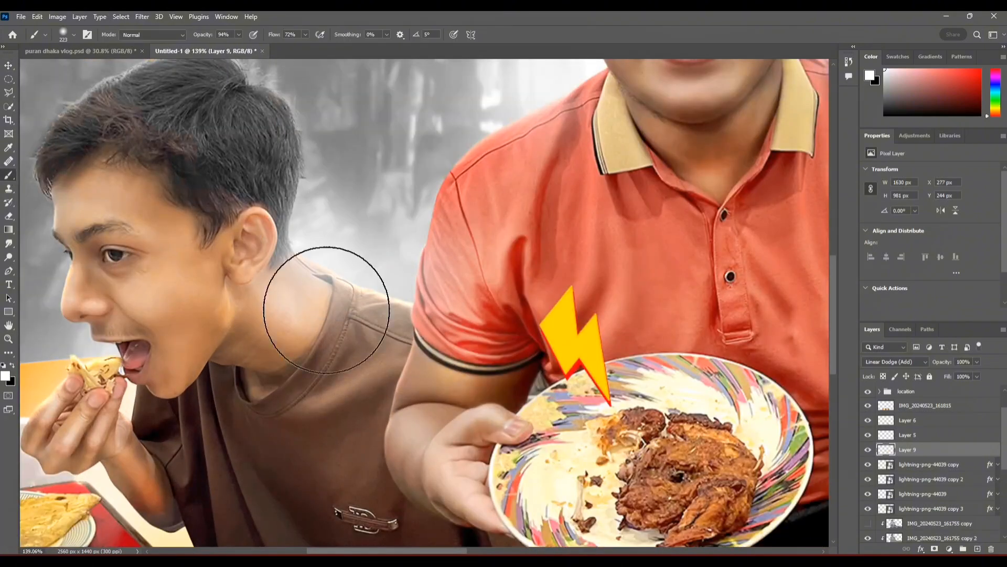
pyautogui.scroll(-4, 304, 428)
pyautogui.scroll(-2, 247, 399)
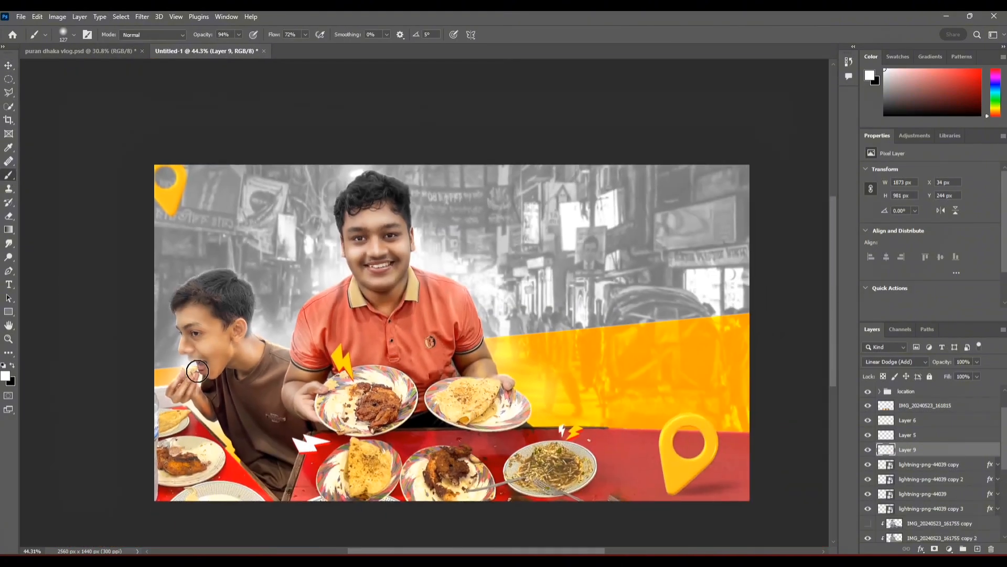
pyautogui.keyDown('alt'); pyautogui.click(716, 340); pyautogui.keyUp('alt')
pyautogui.moveTo(730, 413); pyautogui.dragTo(718, 402)
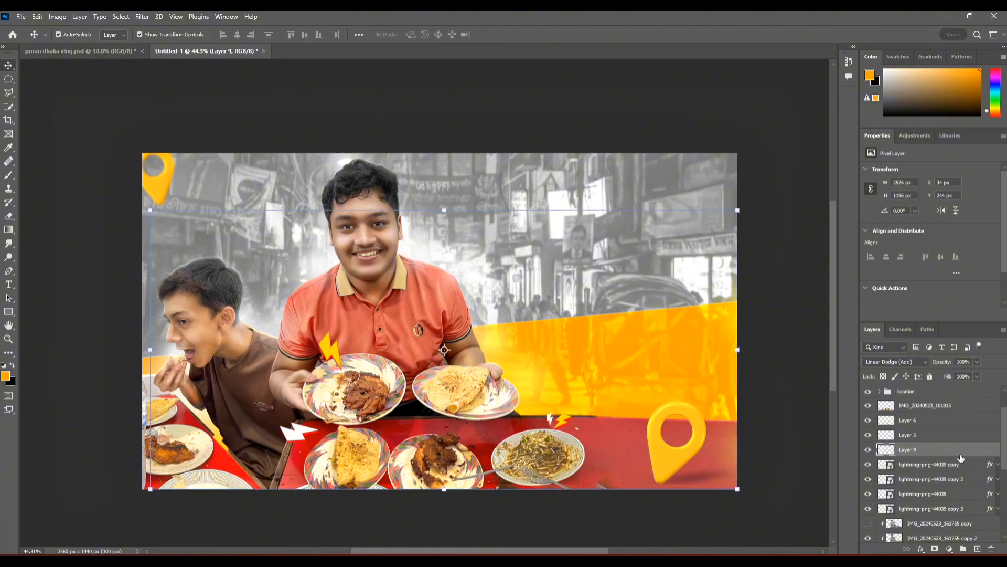
# Step: Rasterize the large location pin on the table and shade it with the Burn tool using Midtones range and 18% exposure
pyautogui.scroll(2, 960, 458)
pyautogui.click(887, 427)
pyautogui.click(880, 427)
pyautogui.click(920, 441)
pyautogui.rightClick(9, 257)
pyautogui.click(50, 267)
pyautogui.scroll(7, 747, 505)
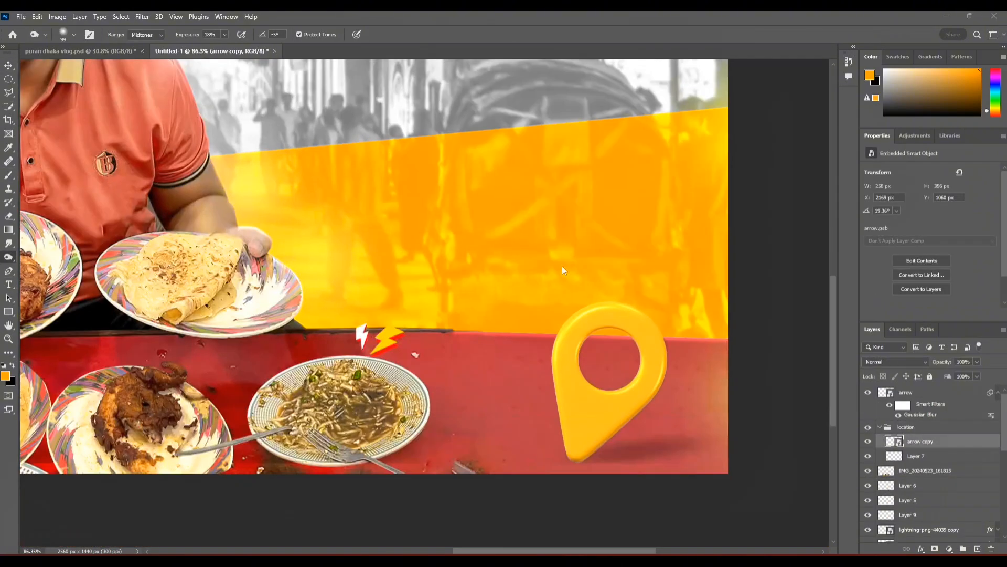
pyautogui.click(553, 235)
pyautogui.scroll(5, 682, 420)
pyautogui.moveTo(634, 295); pyautogui.dragTo(669, 292)
pyautogui.scroll(-10, 403, 318)
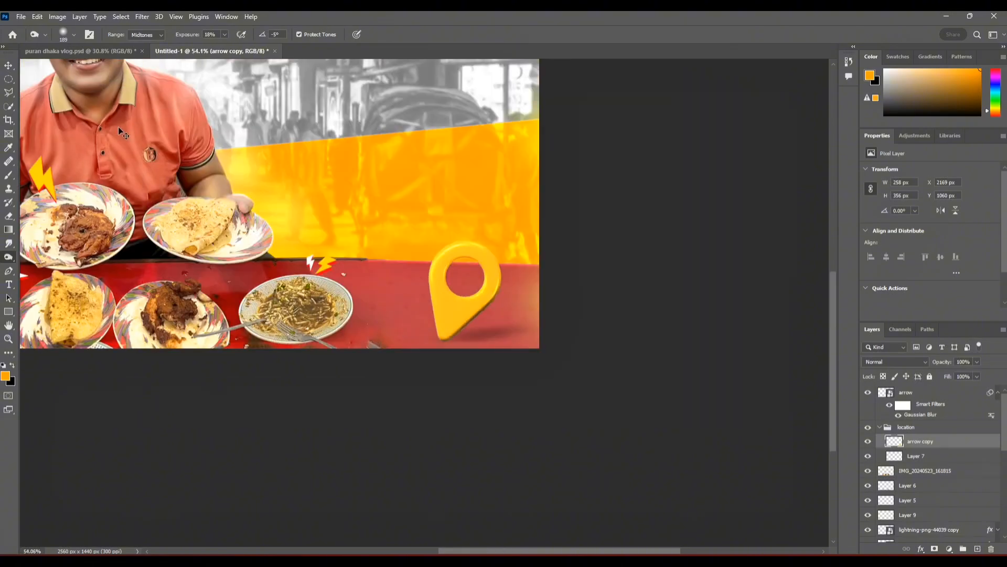
# Step: Place the embedded image klipartz.com (3) of roast chicken directly above the arrow layer
pyautogui.click(121, 17)
pyautogui.click(6, 66)
pyautogui.click(879, 427)
pyautogui.click(675, 300)
pyautogui.moveTo(674, 300); pyautogui.dragTo(910, 444)
pyautogui.click(939, 392)
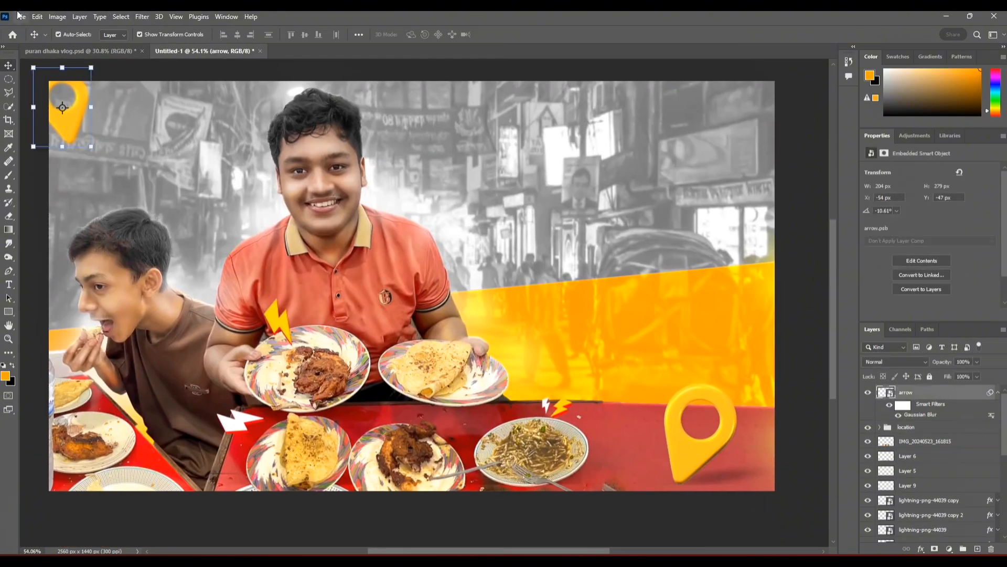
pyautogui.click(21, 17)
pyautogui.click(50, 238)
pyautogui.click(55, 433)
pyautogui.scroll(-5, 391, 315)
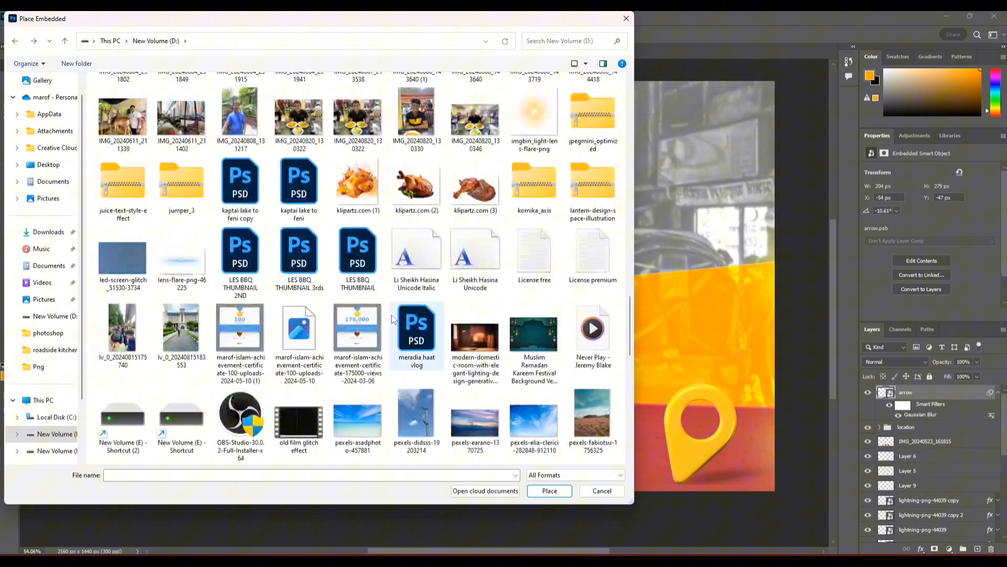
pyautogui.click(550, 492)
# Step: Scale the chicken down to about 376 px wide, rotate it to 1.39° and set it on the plate at the bottom-left canvas edge
pyautogui.moveTo(404, 71); pyautogui.dragTo(341, 424)
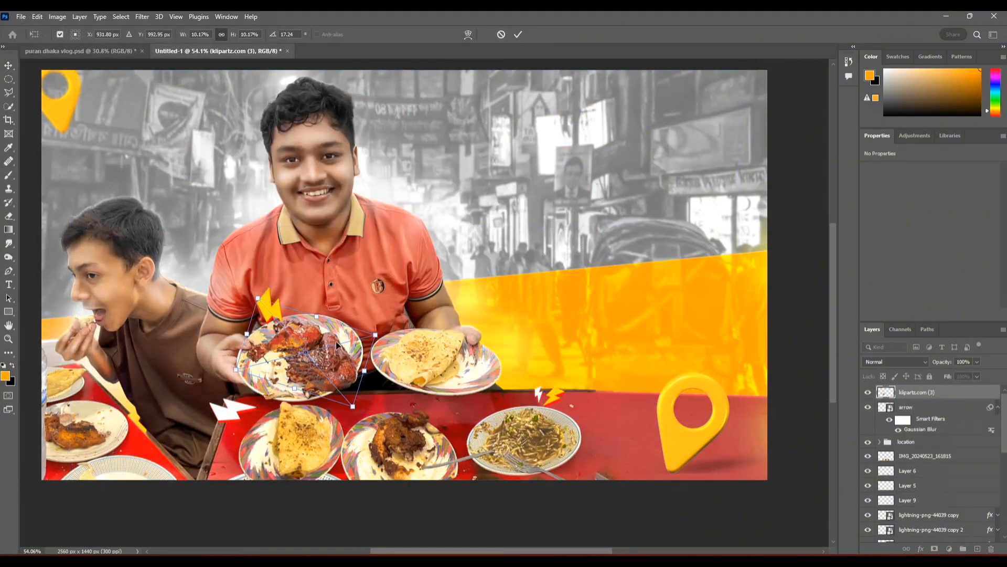
pyautogui.moveTo(335, 304); pyautogui.dragTo(180, 473)
pyautogui.press('Return')
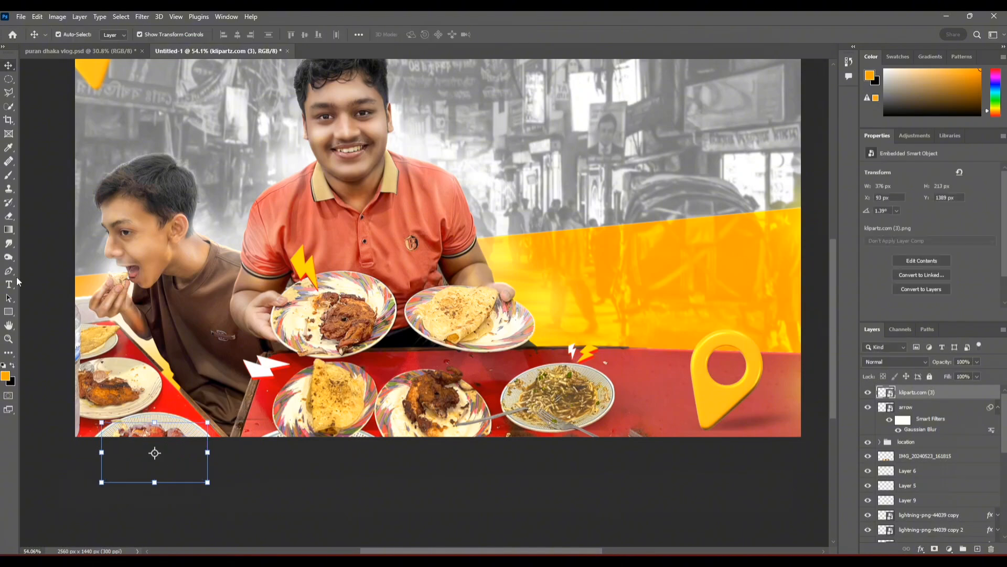
# Step: Rasterize the chicken on the bottom-left plate and darken it with the Burn tool
pyautogui.click(49, 267)
pyautogui.click(143, 416)
pyautogui.click(504, 216)
pyautogui.scroll(5, 143, 416)
pyautogui.moveTo(143, 416)
pyautogui.mouseDown()
pyautogui.moveTo(172, 364)
pyautogui.moveTo(157, 390)
pyautogui.moveTo(261, 348)
pyautogui.mouseUp()
# Step: Add an empty layer beneath the plated chicken and brush a soft black shadow under the meat
pyautogui.click(934, 407)
pyautogui.click(977, 548)
pyautogui.press('b')
pyautogui.click(948, 115)
pyautogui.scroll(7, 177, 407)
pyautogui.moveTo(193, 308); pyautogui.dragTo(256, 317)
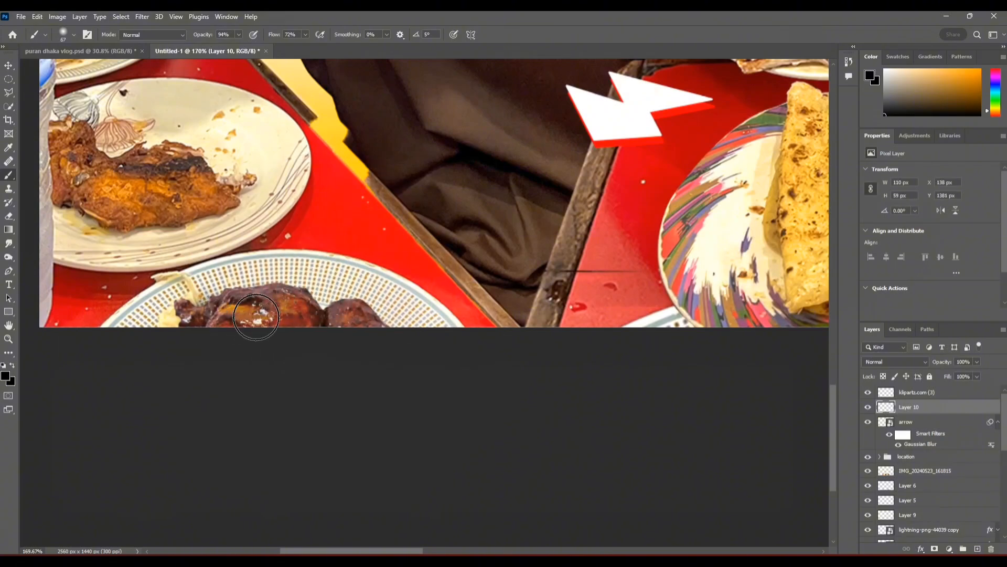
pyautogui.scroll(-12, 310, 342)
pyautogui.moveTo(310, 341); pyautogui.dragTo(125, 462)
# Step: Place a second embedded copy of klipartz.com (3) above the plated chicken layer
pyautogui.press('v')
pyautogui.click(21, 16)
pyautogui.click(929, 394)
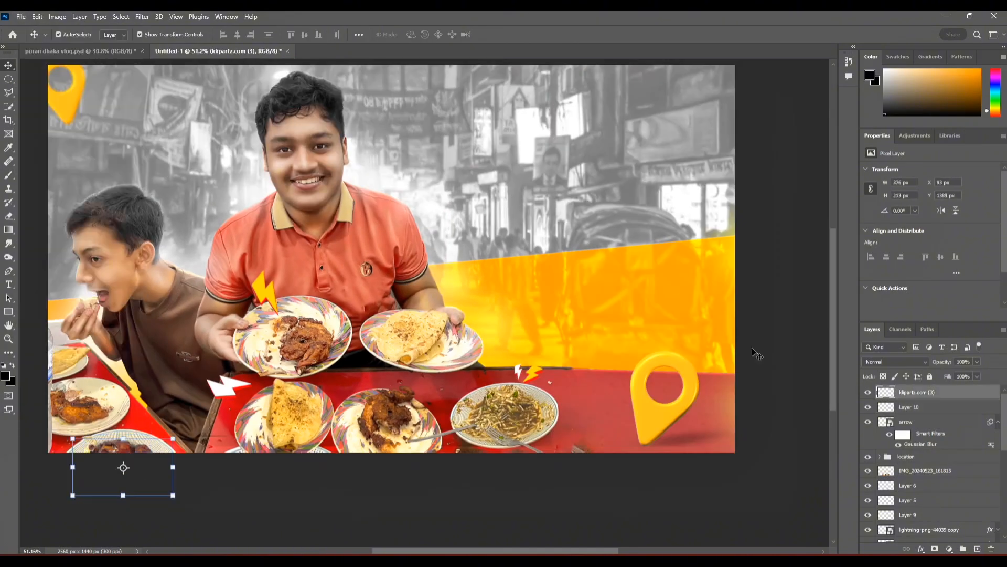
pyautogui.click(21, 16)
pyautogui.click(49, 236)
pyautogui.scroll(-5, 300, 231)
pyautogui.doubleClick(588, 323)
# Step: Scale down the second chicken piece and position it over the orange band, partly past the canvas's right edge
pyautogui.moveTo(706, 263); pyautogui.dragTo(707, 356)
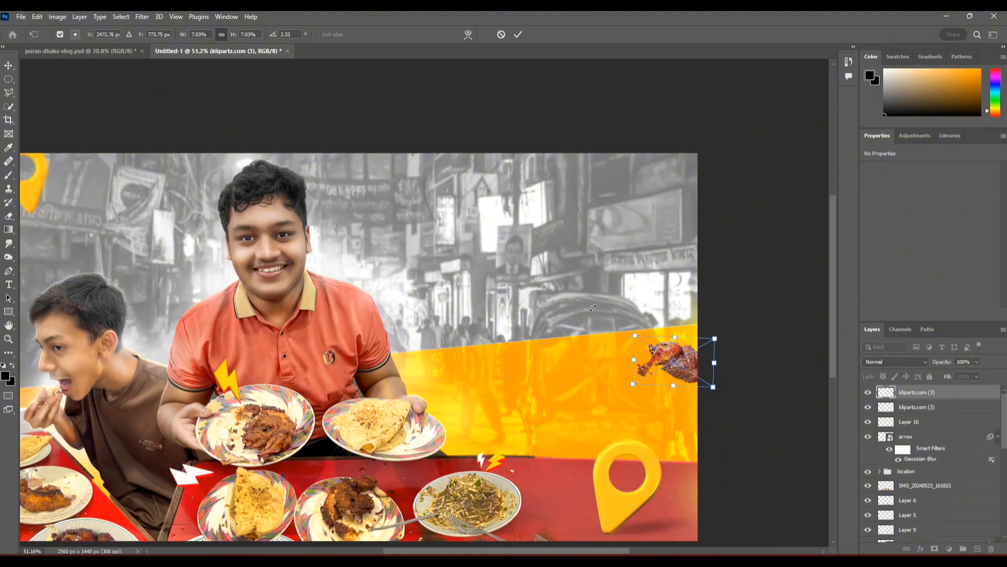
pyautogui.scroll(5, 653, 343)
pyautogui.moveTo(730, 376); pyautogui.dragTo(547, 338)
pyautogui.moveTo(569, 295); pyautogui.dragTo(564, 349)
pyautogui.rightClick(570, 358)
pyautogui.click(581, 342)
pyautogui.hotkey('ctrl', 'z')
pyautogui.moveTo(564, 349); pyautogui.dragTo(426, 195)
pyautogui.click(518, 34)
# Step: Duplicate the floating chicken, mirror it horizontally, scale it to 5.09% and place it at the canvas's left edge below the small pin
pyautogui.hotkey('ctrl', 't')
pyautogui.rightClick(436, 166)
pyautogui.click(456, 358)
pyautogui.scroll(-5, 428, 304)
pyautogui.moveTo(631, 270); pyautogui.dragTo(608, 283)
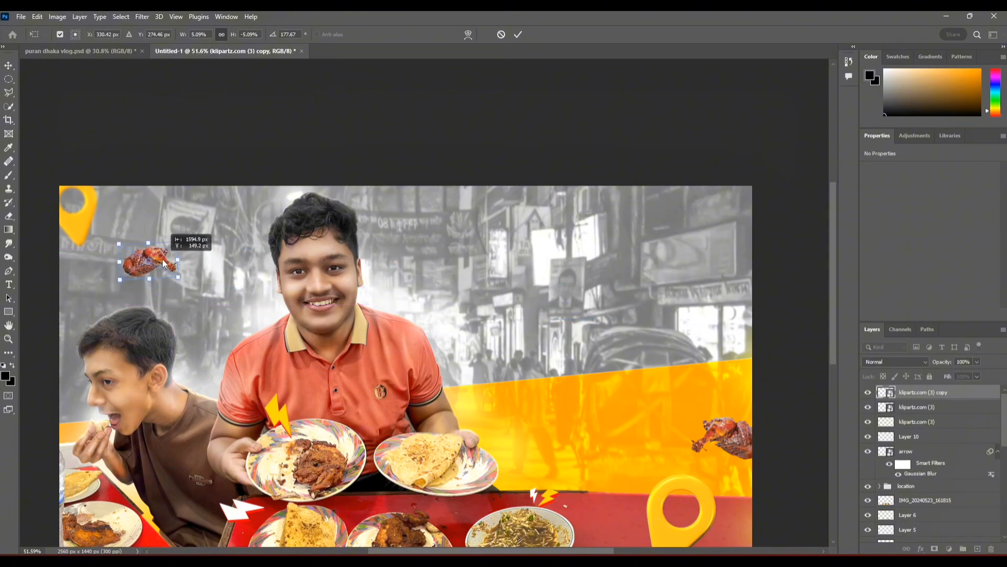
pyautogui.press('Return')
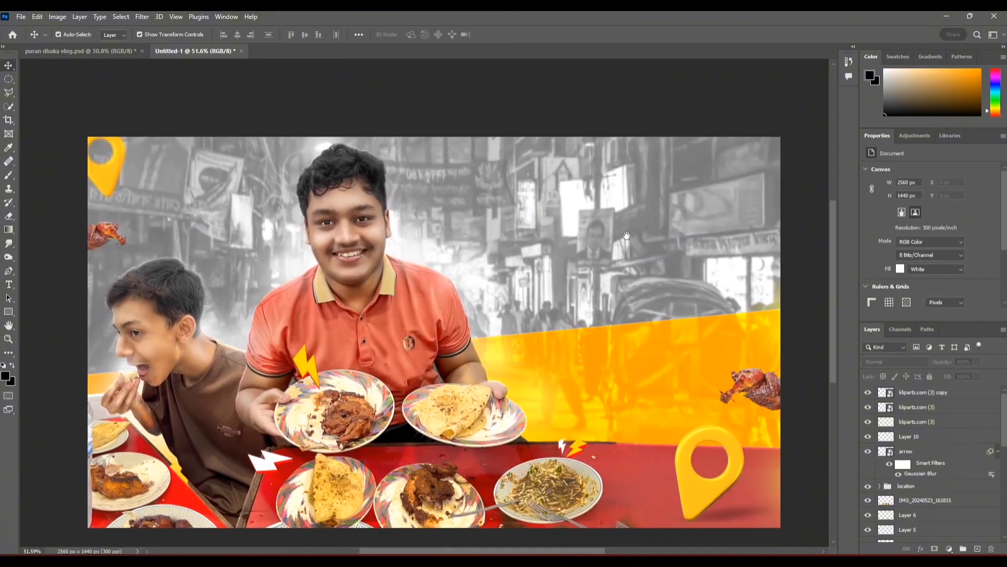
# Step: Raise the grey-orange split by nudging the Hue/Saturation 1 and Gradient Map 1 layers up about 30 px each
pyautogui.scroll(-3, 924, 472)
pyautogui.click(904, 501)
pyautogui.click(955, 491)
pyautogui.hotkey('shift', 'Up')
pyautogui.hotkey('shift', 'Up')
pyautogui.hotkey('shift', 'Up')
pyautogui.hotkey('shift', 'Up')
pyautogui.hotkey('shift', 'Up')
pyautogui.hotkey('shift', 'Up')
pyautogui.click(959, 510)
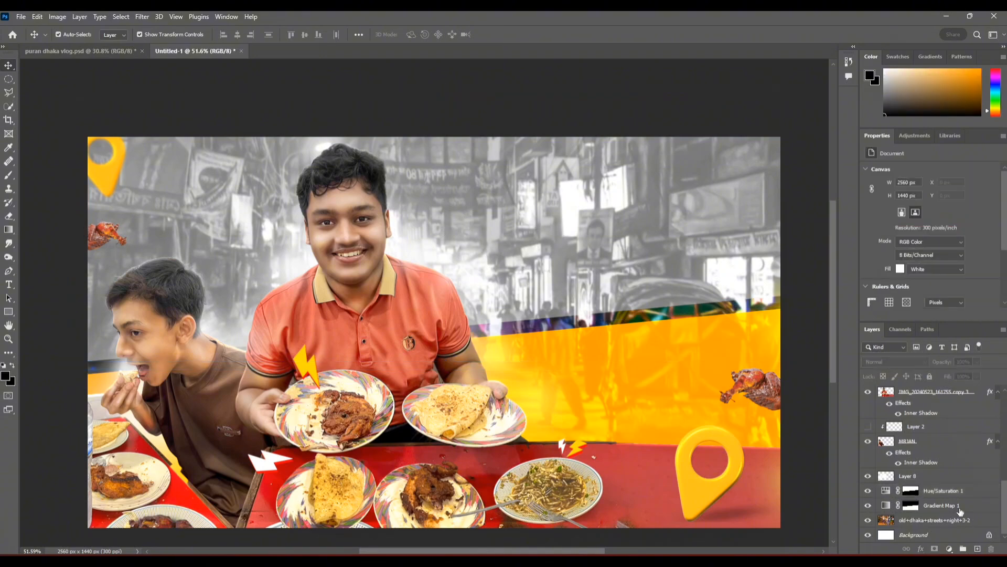
pyautogui.hotkey('shift', 'Up')
pyautogui.hotkey('shift', 'Up')
pyautogui.hotkey('shift', 'Up')
pyautogui.hotkey('shift', 'Up')
pyautogui.hotkey('shift', 'Up')
pyautogui.hotkey('shift', 'Up')
pyautogui.click(797, 437)
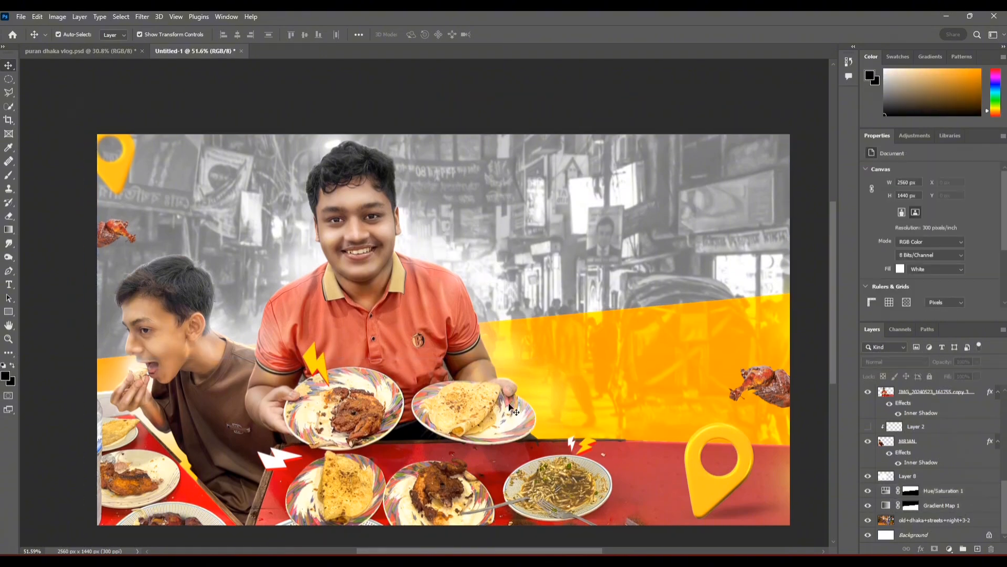
# Step: Reduce the opacity of the Linear Dodge glow on Layer 8 to about 25%
pyautogui.scroll(-5, 386, 281)
pyautogui.scroll(7, 374, 275)
pyautogui.click(909, 474)
pyautogui.click(976, 362)
pyautogui.moveTo(975, 373); pyautogui.dragTo(947, 374)
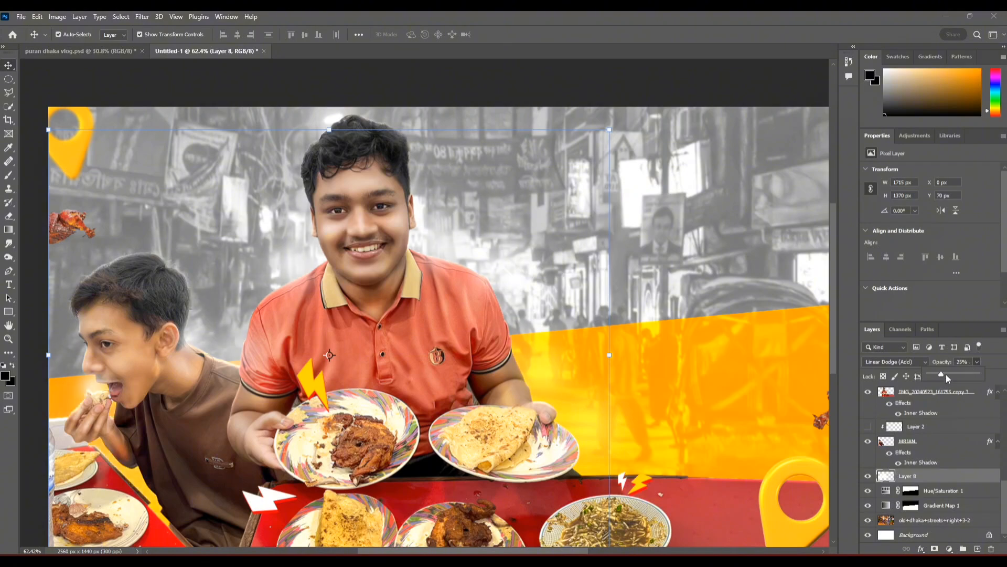
pyautogui.scroll(-2, 472, 341)
pyautogui.click(549, 155)
# Step: Stamp all visible layers into a new layer at the top of the stack and open it in the Camera Raw Filter
pyautogui.scroll(1, 517, 241)
pyautogui.scroll(10, 915, 403)
pyautogui.scroll(1, 914, 402)
pyautogui.click(917, 397)
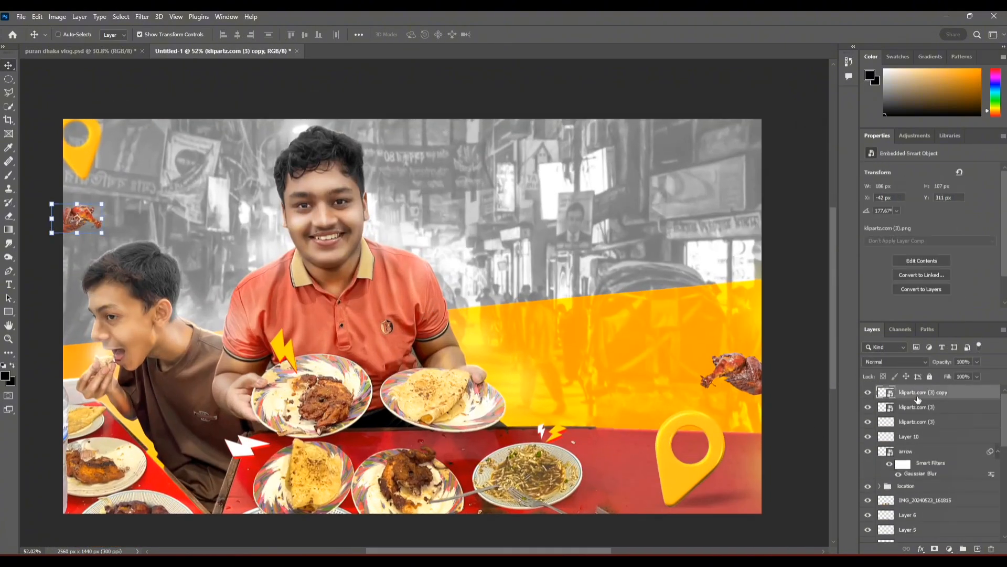
pyautogui.hotkey('ctrl', 'alt', 'shift', 'e')
pyautogui.click(139, 17)
pyautogui.click(178, 97)
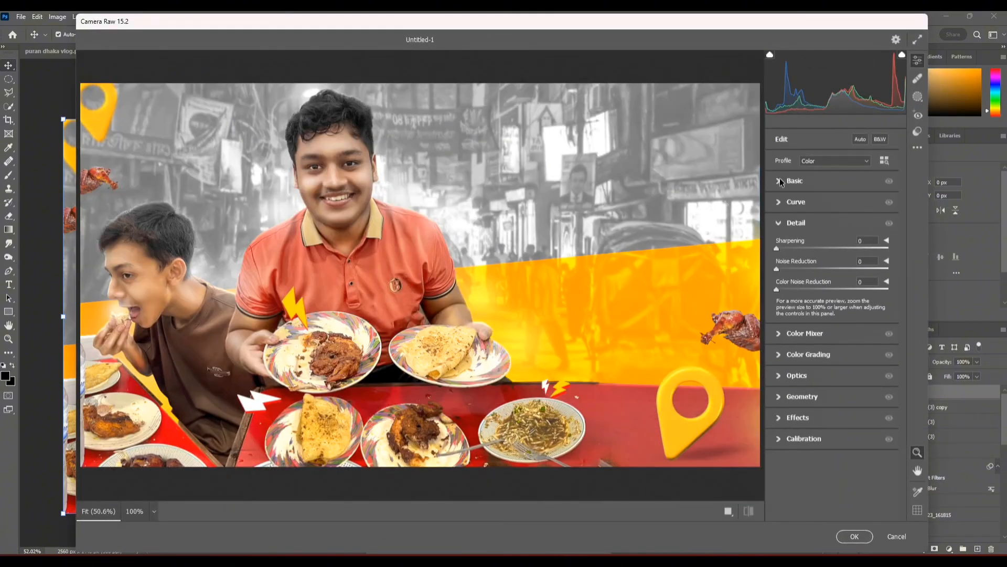
# Step: Set the basic tones to Contrast +7, Shadows +20, Blacks -10 and Texture +30
pyautogui.moveTo(833, 280); pyautogui.dragTo(827, 343)
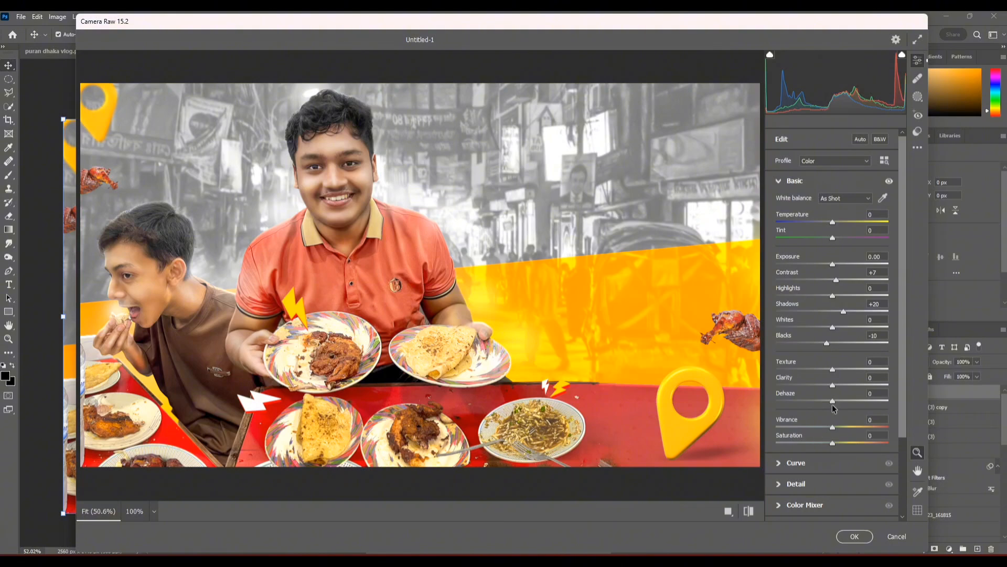
pyautogui.scroll(3, 430, 294)
pyautogui.scroll(-4, 431, 293)
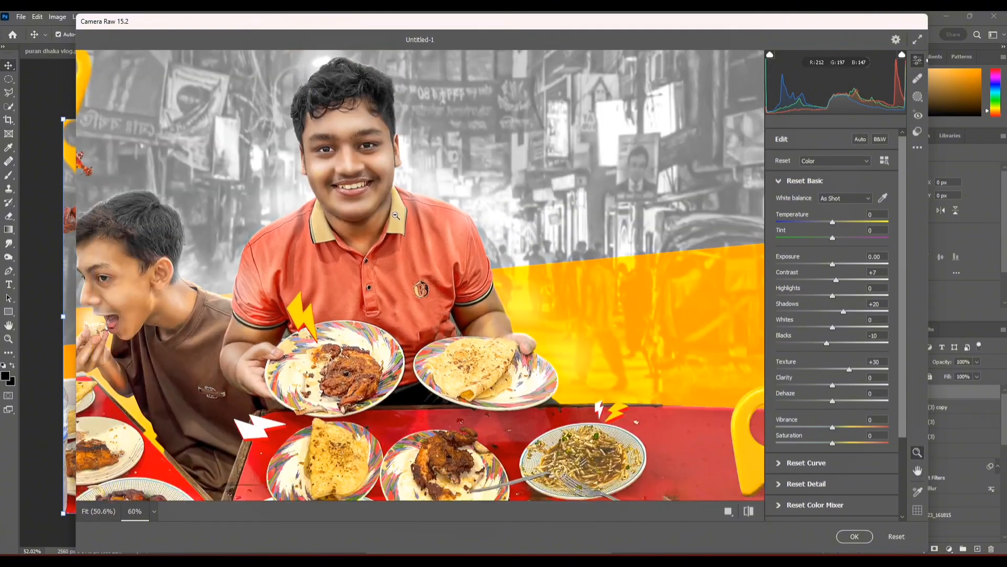
pyautogui.scroll(-3, 838, 408)
# Step: Set the Color Mixer saturation to Reds +7, Oranges -1 and Blues -18
pyautogui.click(838, 408)
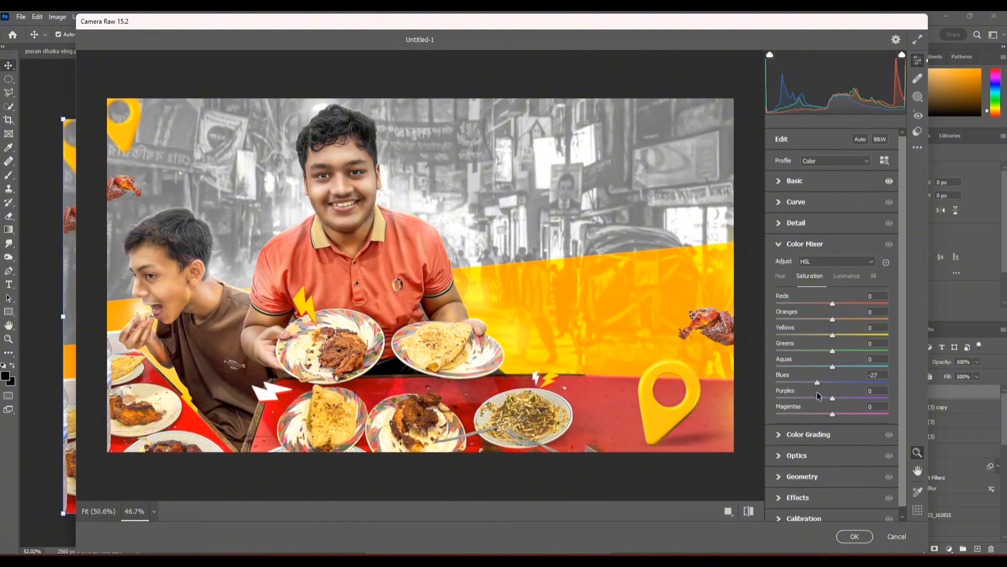
pyautogui.scroll(5, 420, 198)
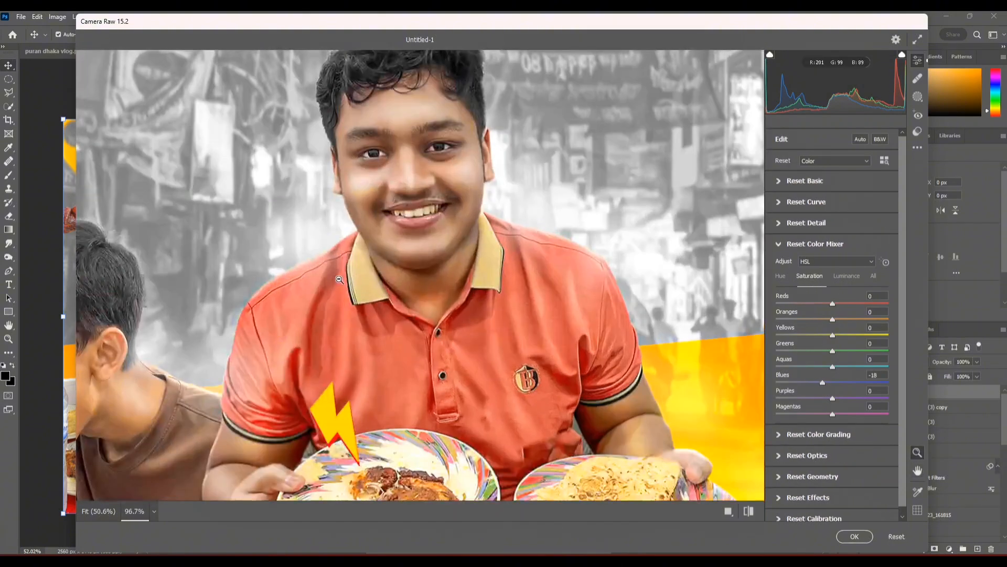
pyautogui.moveTo(832, 319)
pyautogui.mouseDown()
pyautogui.moveTo(838, 304)
pyautogui.moveTo(832, 319)
pyautogui.mouseUp()
pyautogui.scroll(-5, 379, 163)
pyautogui.scroll(5, 380, 163)
pyautogui.scroll(-3, 394, 220)
pyautogui.scroll(-3, 395, 221)
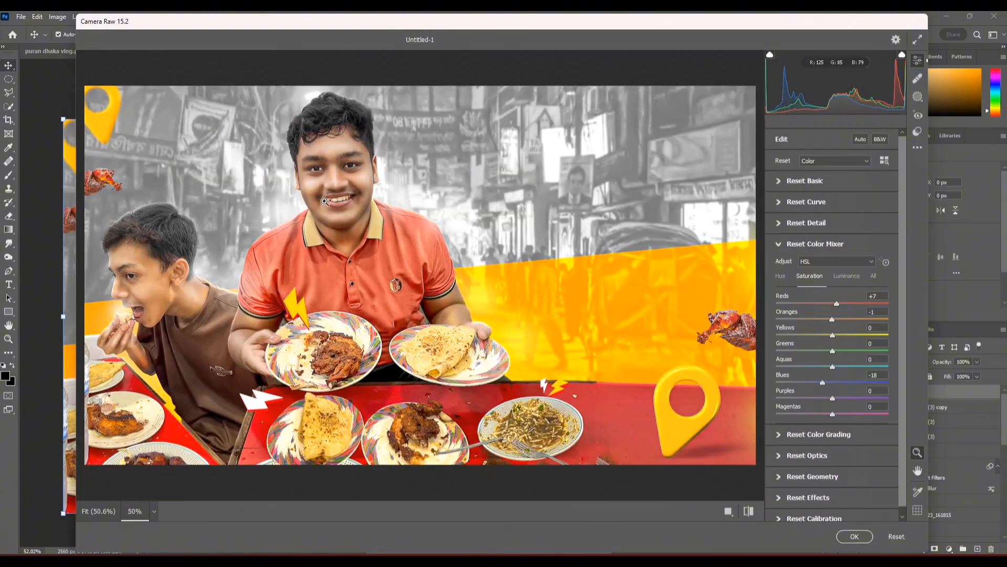
# Step: Create a mask covering only the Face Skin of Person 2, the smiling man
pyautogui.scroll(2, 394, 220)
pyautogui.click(917, 96)
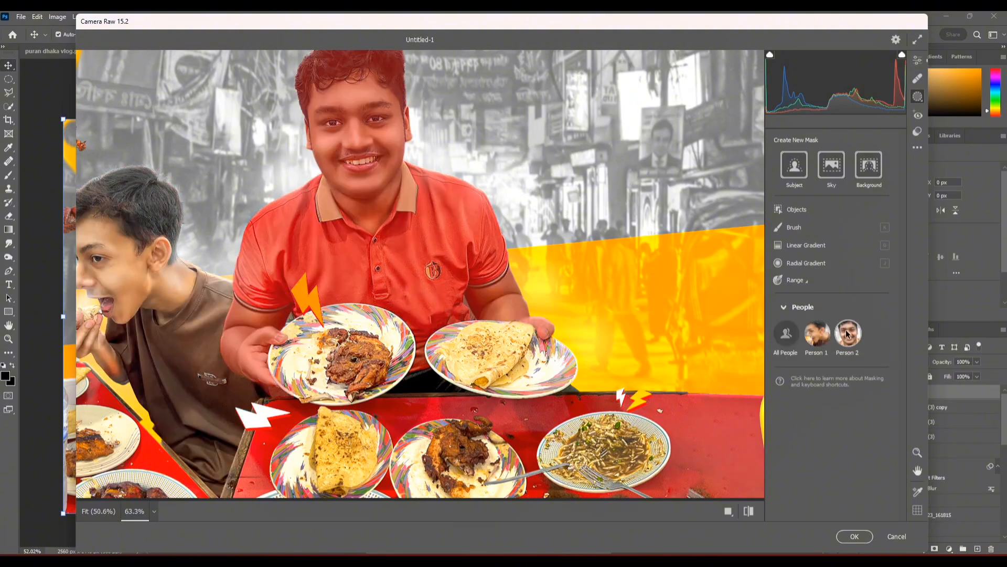
pyautogui.click(847, 333)
pyautogui.scroll(3, 386, 129)
pyautogui.moveTo(385, 129); pyautogui.dragTo(389, 258)
pyautogui.scroll(4, 388, 258)
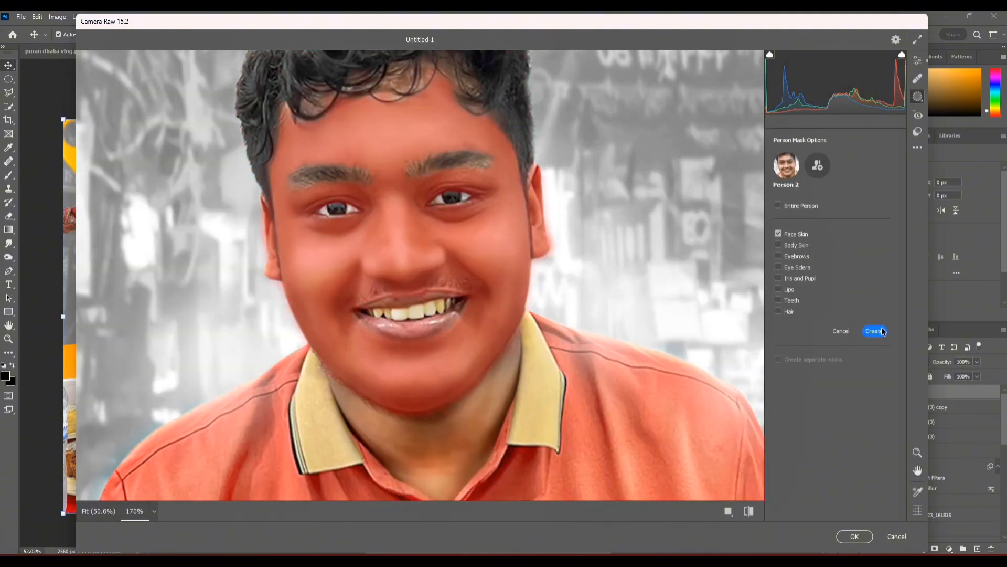
pyautogui.click(883, 331)
# Step: Set the masked face skin's saturation to -7 and apply the Camera Raw adjustments
pyautogui.scroll(-4, 405, 169)
pyautogui.scroll(3, 423, 168)
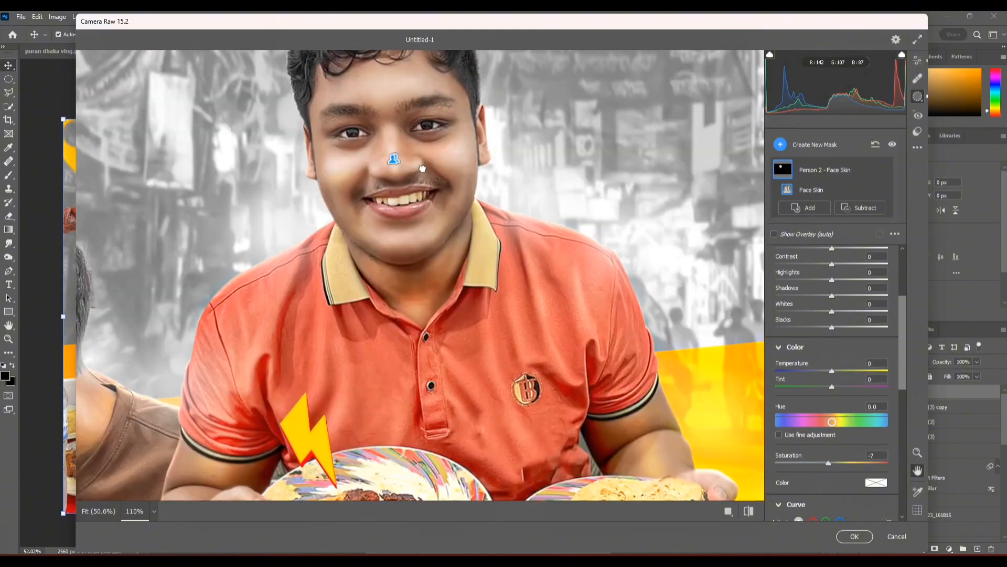
pyautogui.scroll(-4, 422, 168)
pyautogui.click(855, 536)
# Step: Run the Camera Raw Filter again with Yellows saturation at +7, go through Color Grading and Effects, and apply it
pyautogui.click(142, 17)
pyautogui.click(168, 97)
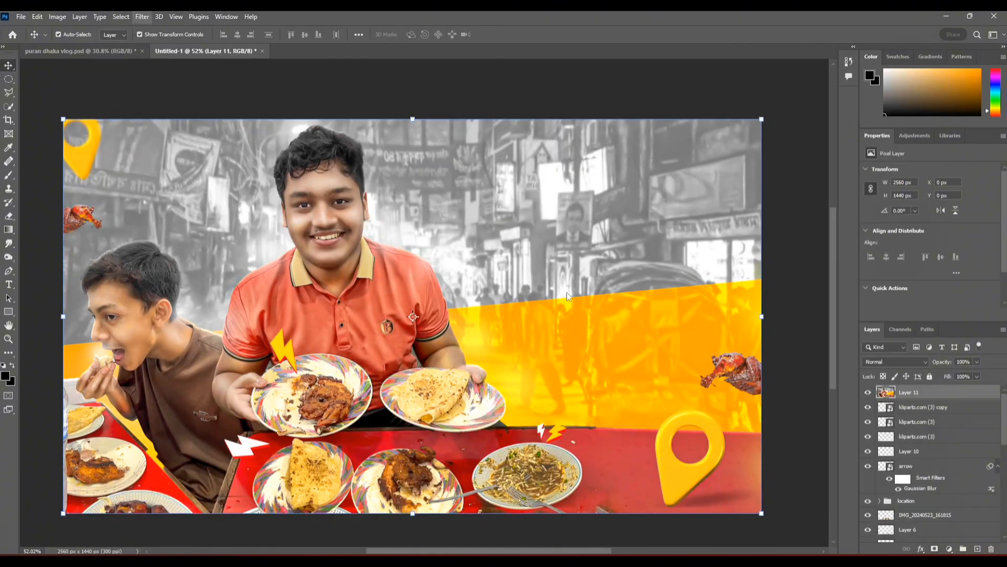
pyautogui.click(821, 433)
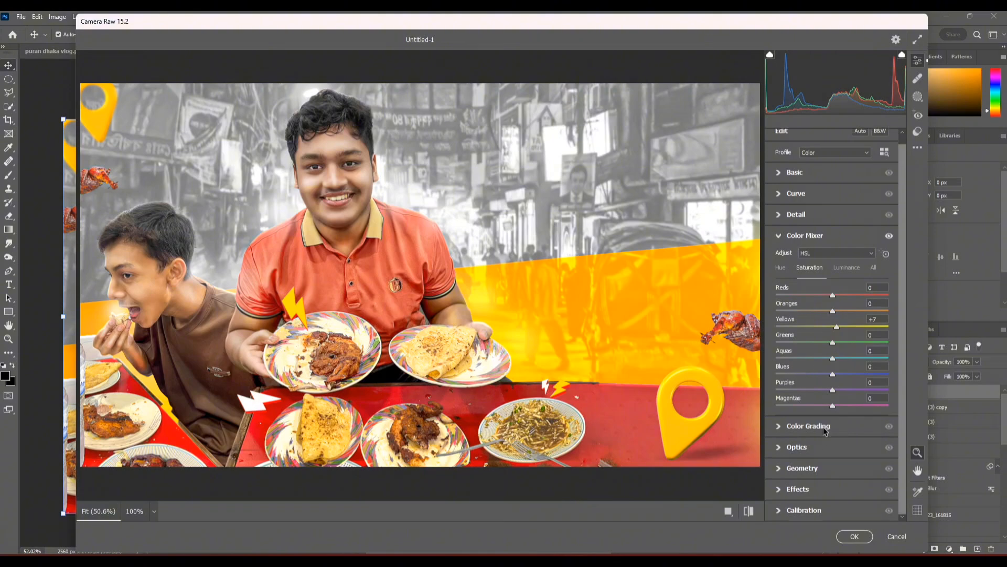
pyautogui.scroll(-3, 794, 483)
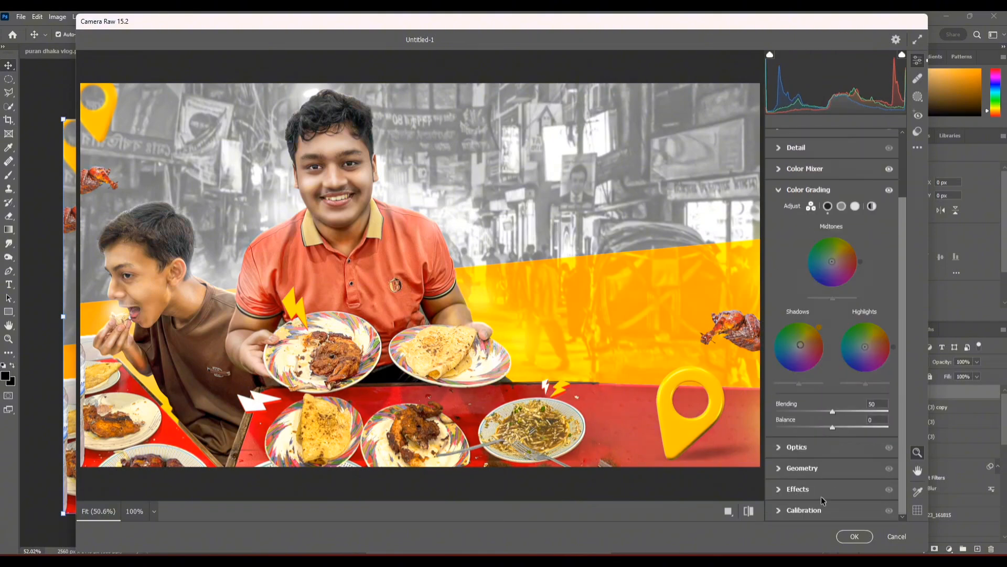
pyautogui.click(822, 494)
pyautogui.moveTo(833, 374); pyautogui.dragTo(833, 394)
pyautogui.press('Return')
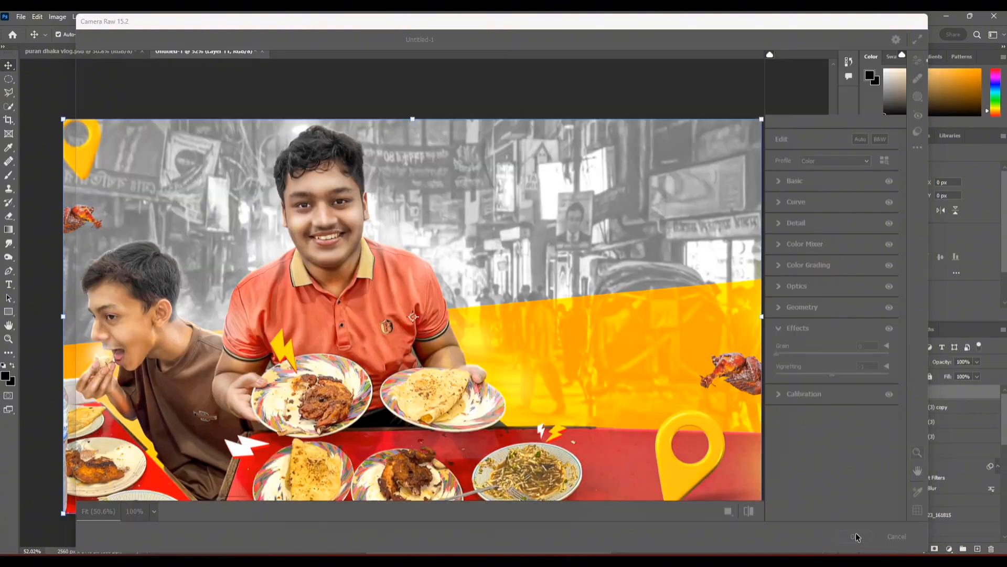
# Step: Keep a copy of the graded layer beneath, apply a low-radius High Pass filter to Layer 11 and blend it as Overlay
pyautogui.click(142, 16)
pyautogui.moveTo(215, 243)
pyautogui.click(293, 253)
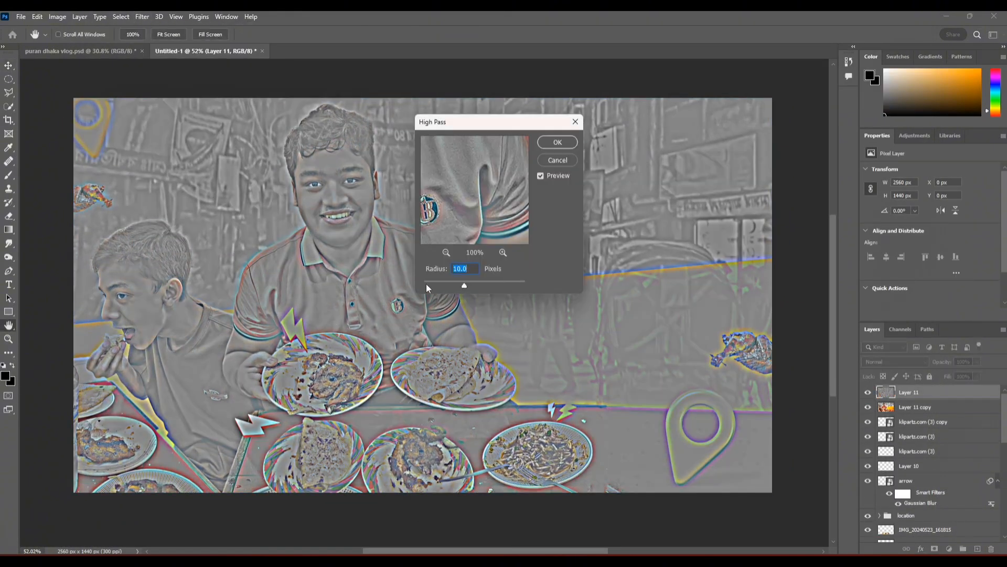
pyautogui.moveTo(427, 283); pyautogui.dragTo(422, 285)
pyautogui.press('Return')
pyautogui.click(896, 361)
pyautogui.click(866, 419)
pyautogui.click(803, 367)
# Step: Duplicate the Overlay High Pass layer twice to strengthen the sharpening
pyautogui.scroll(8, 355, 146)
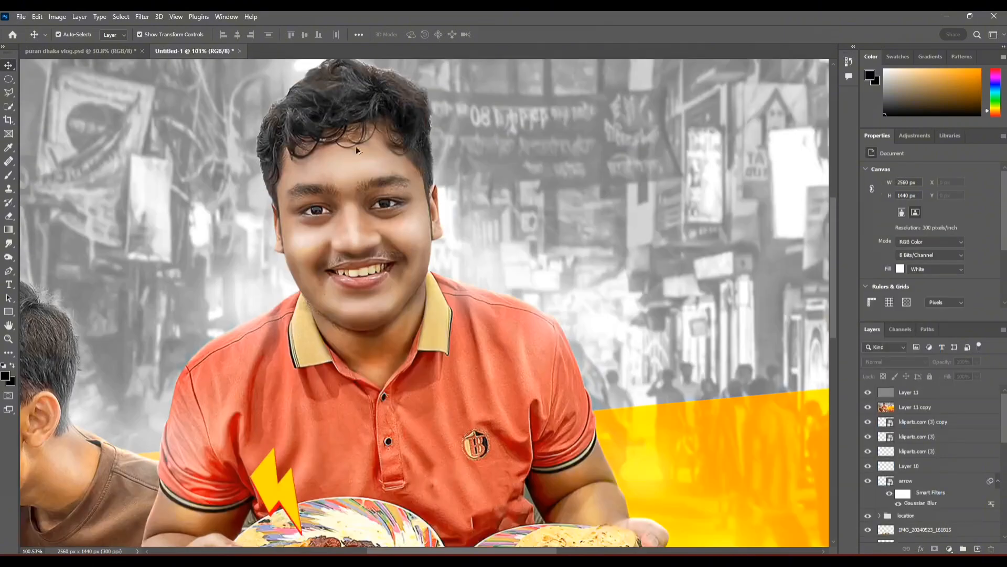
pyautogui.moveTo(928, 391); pyautogui.dragTo(929, 399)
pyautogui.scroll(-8, 353, 244)
pyautogui.click(562, 110)
pyautogui.click(405, 331)
pyautogui.moveTo(405, 332); pyautogui.dragTo(377, 303)
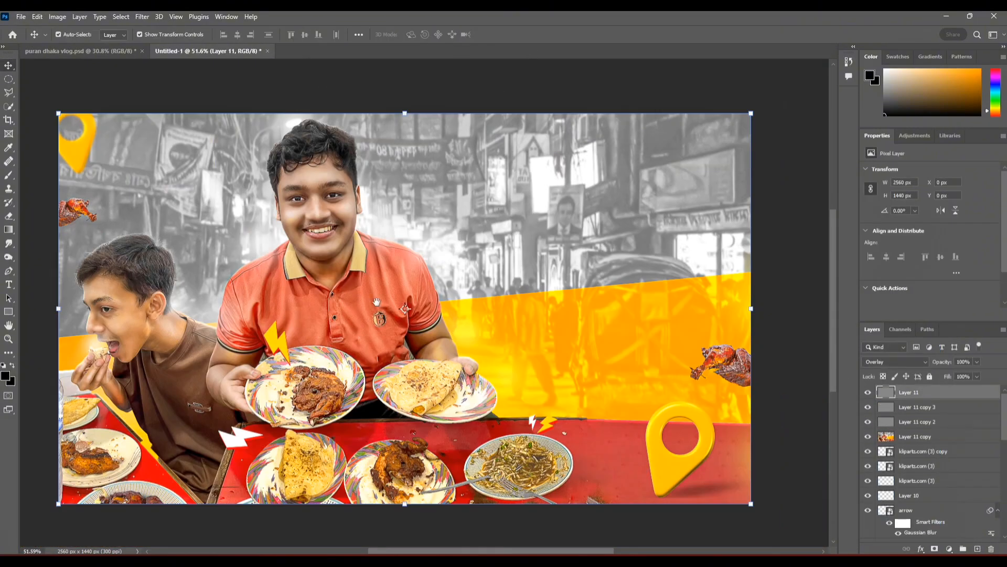
# Step: Check the puran dhaka vlog.psd design for reference and return to the Untitled-1 document
pyautogui.click(84, 51)
pyautogui.click(208, 51)
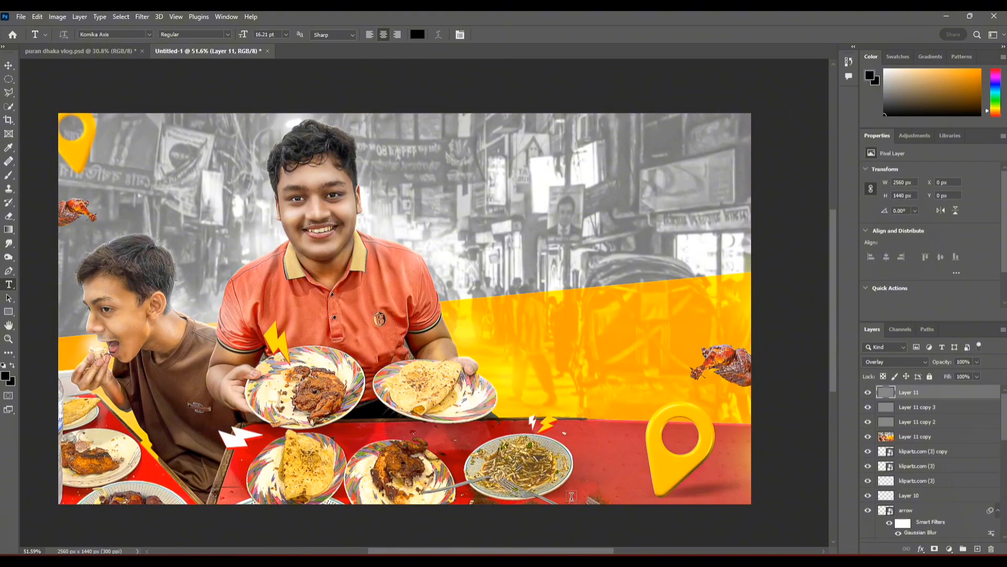
# Step: Switch to the browser and translate "old dhakas bismillah kabab" from English to Bangla with Google
pyautogui.scroll(-1, 344, 323)
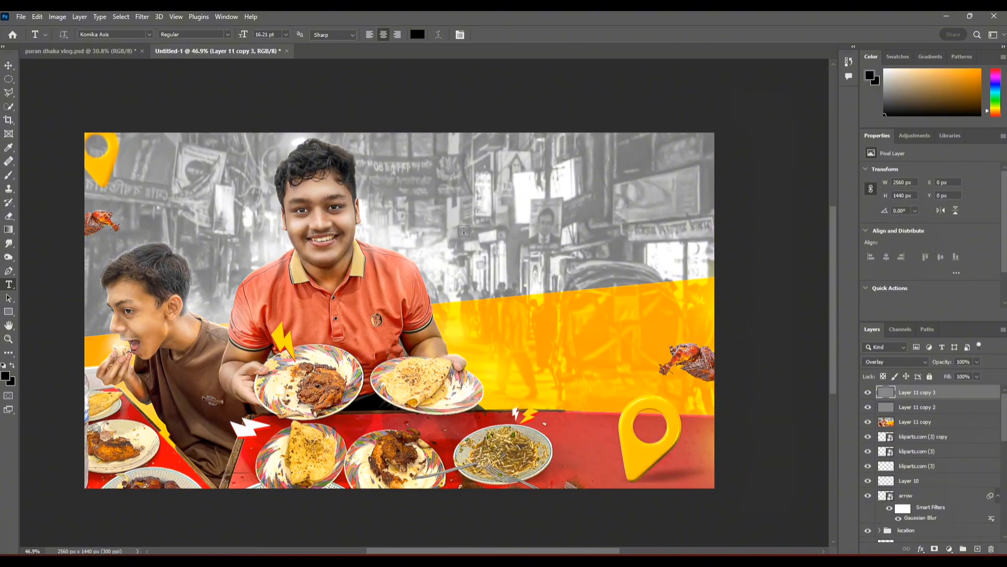
pyautogui.hotkey('alt', 'Tab')
pyautogui.hotkey('ctrl', 't')
pyautogui.click(412, 259)
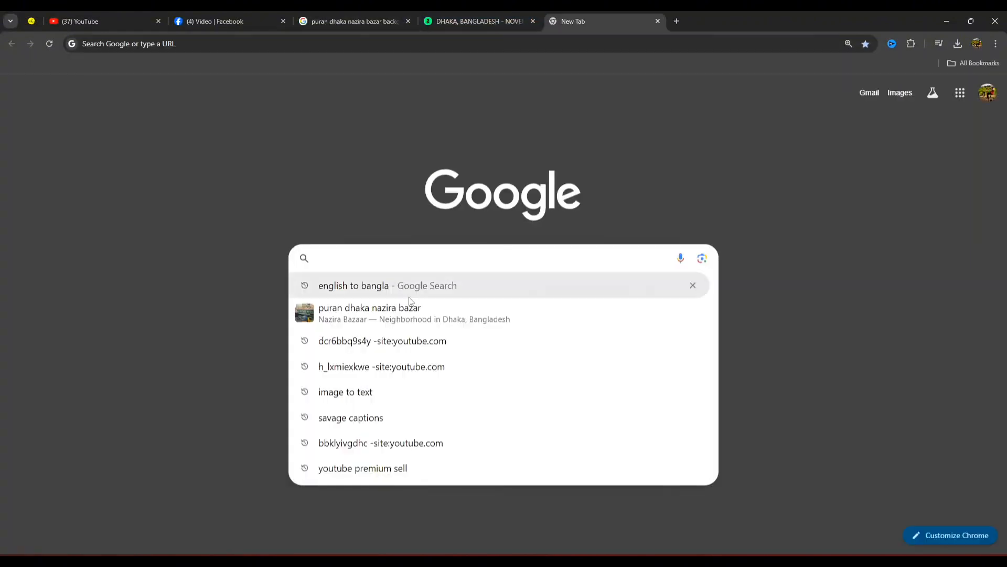
pyautogui.click(411, 286)
pyautogui.click(185, 172)
pyautogui.write('old dhaka bismill')
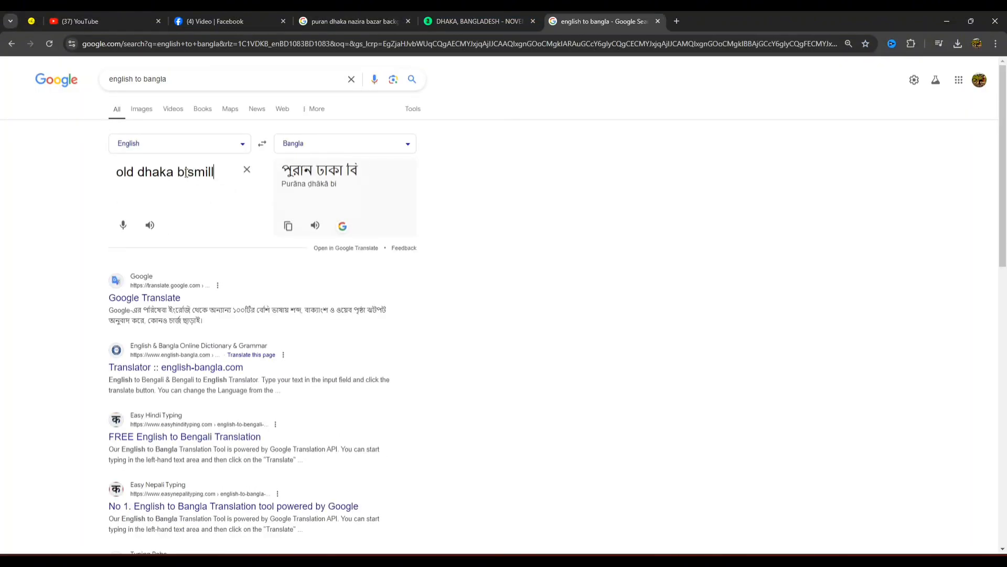
pyautogui.write('ah kabab')
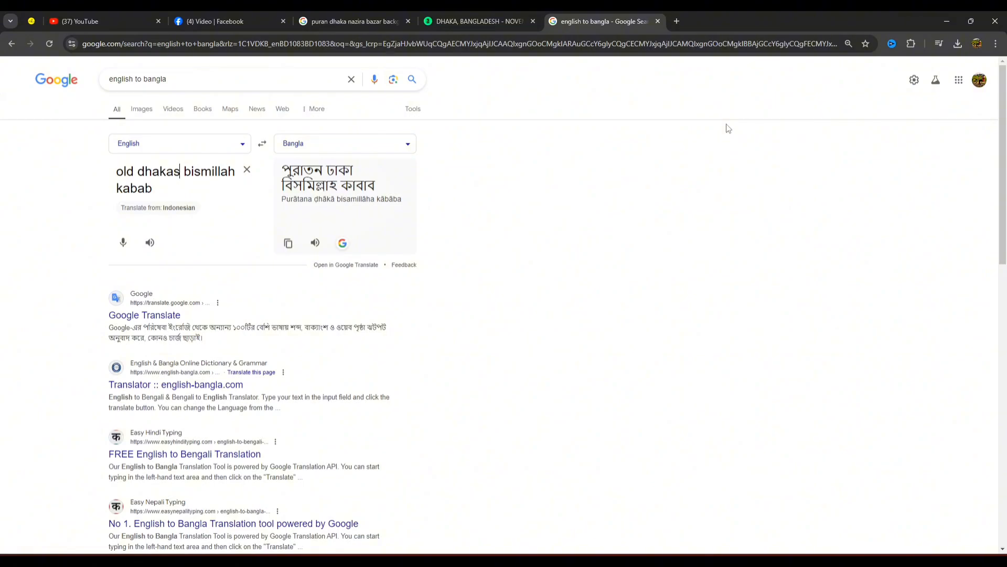
pyautogui.click(947, 20)
# Step: Switch to WhatsApp and copy the message "পুরান ঢাকার বিসমিল্লাহ কাবাব" from the self-chat
pyautogui.hotkey('alt', 'Tab')
pyautogui.click(162, 101)
pyautogui.doubleClick(804, 504)
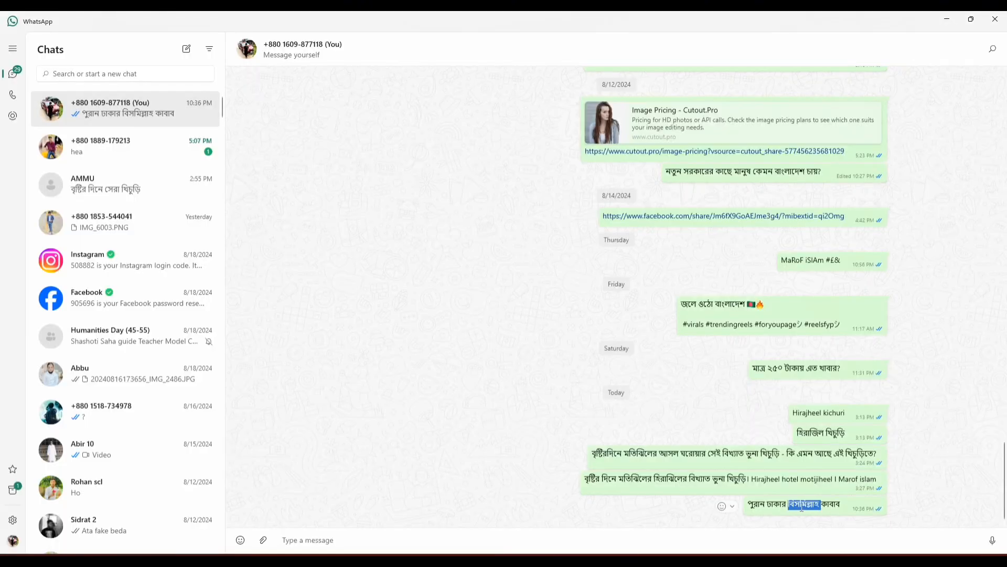
pyautogui.rightClick(804, 504)
pyautogui.click(826, 422)
pyautogui.click(947, 17)
# Step: Paste the copied Bangla title as a new text layer over the background and set it in Headline Bangla Unicode
pyautogui.click(470, 255)
pyautogui.rightClick(478, 253)
pyautogui.click(486, 292)
pyautogui.hotkey('ctrl', 'a')
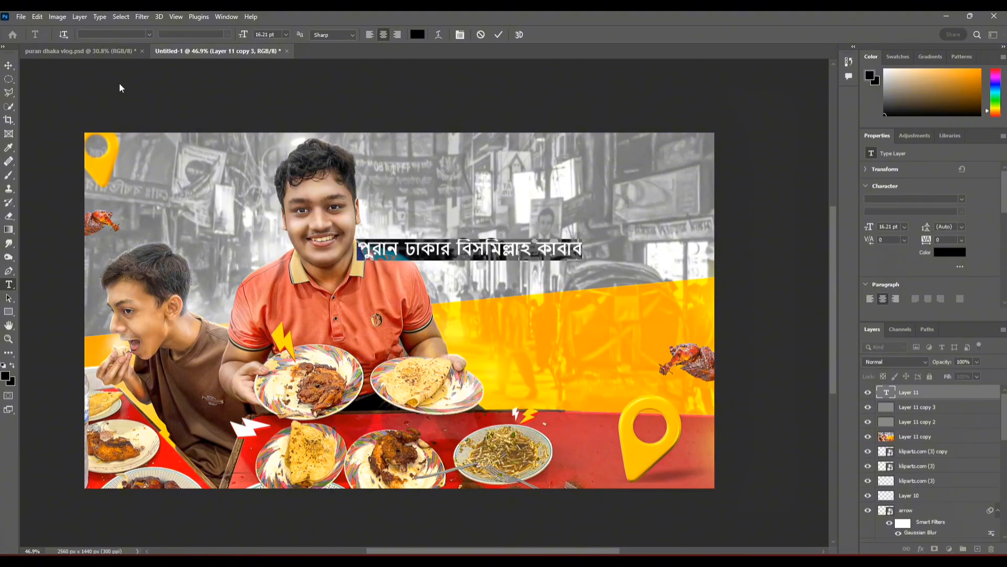
pyautogui.click(150, 34)
pyautogui.click(138, 127)
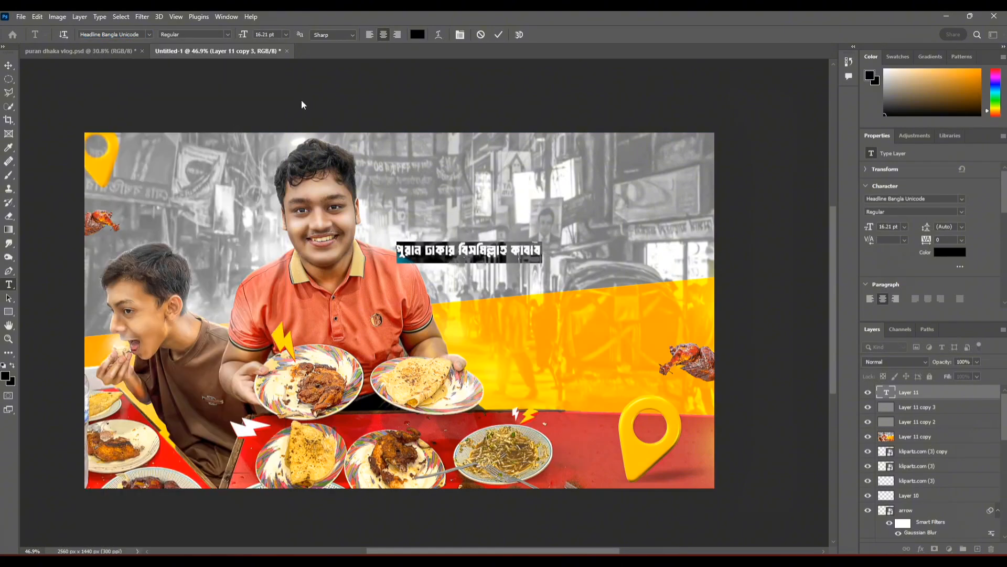
pyautogui.hotkey('ctrl', 'Return')
pyautogui.moveTo(637, 197); pyautogui.dragTo(637, 216)
pyautogui.moveTo(602, 218); pyautogui.dragTo(736, 228)
pyautogui.hscroll(3, 737, 229)
pyautogui.click(500, 35)
# Step: Change the font of the whole Bangla title to FN Shorif Opekkha Unicode
pyautogui.doubleClick(886, 392)
pyautogui.click(149, 35)
pyautogui.scroll(-5, 236, 162)
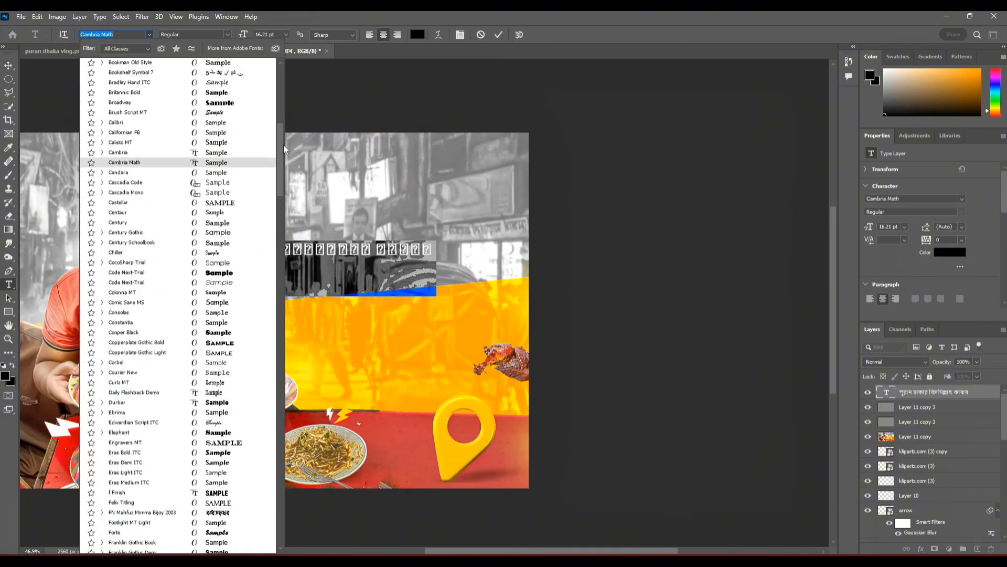
pyautogui.moveTo(283, 145); pyautogui.dragTo(284, 446)
pyautogui.scroll(-2, 237, 263)
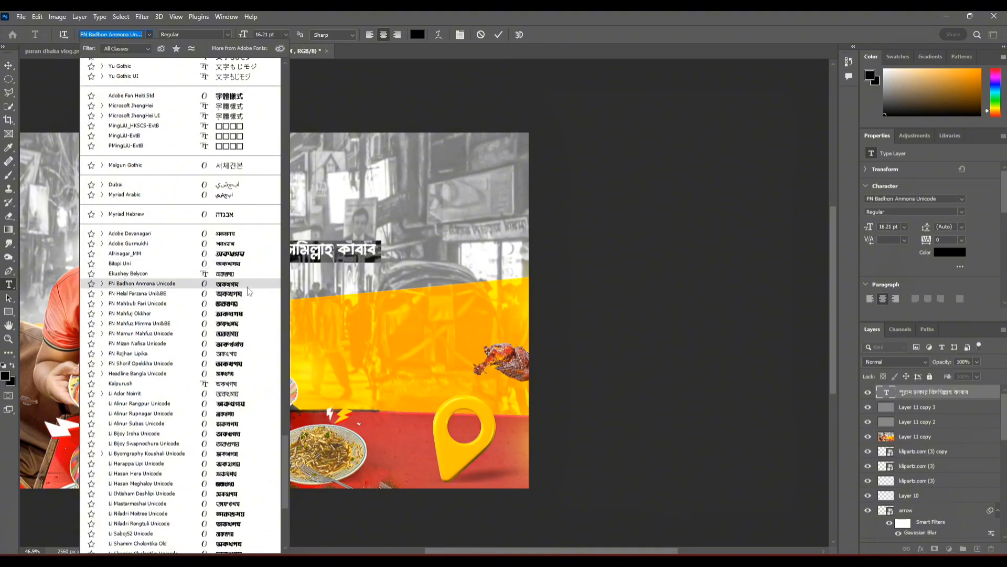
pyautogui.click(240, 365)
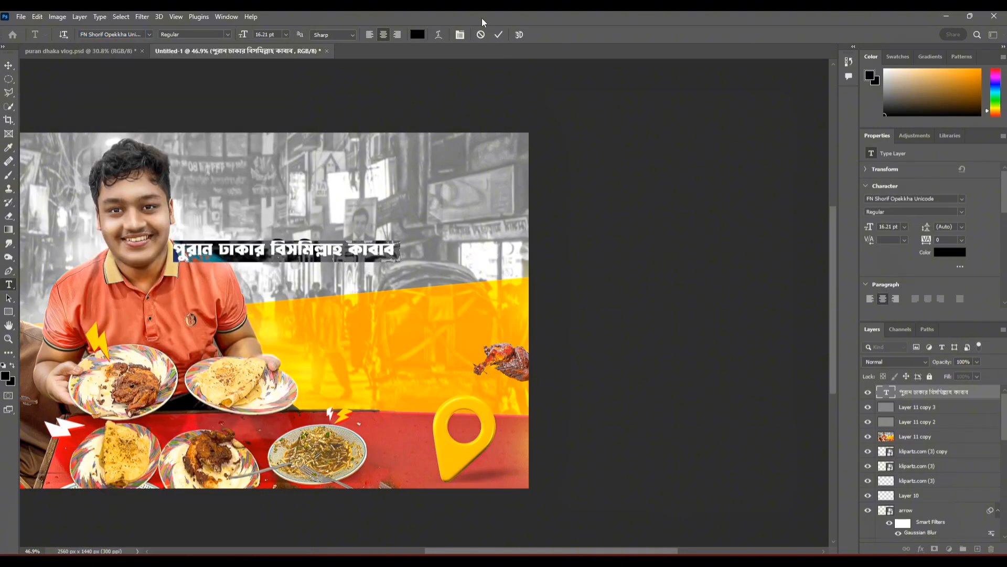
pyautogui.click(498, 35)
# Step: Duplicate the title text, then reduce the lower layer to "পুরান ঢাকার" and enlarge it to 45.39 pt
pyautogui.press('v')
pyautogui.moveTo(310, 251); pyautogui.dragTo(314, 312)
pyautogui.press('t')
pyautogui.moveTo(271, 250); pyautogui.dragTo(490, 285)
pyautogui.moveTo(281, 251); pyautogui.dragTo(474, 265)
pyautogui.click(517, 35)
pyautogui.doubleClick(886, 406)
pyautogui.click(499, 34)
pyautogui.press('v')
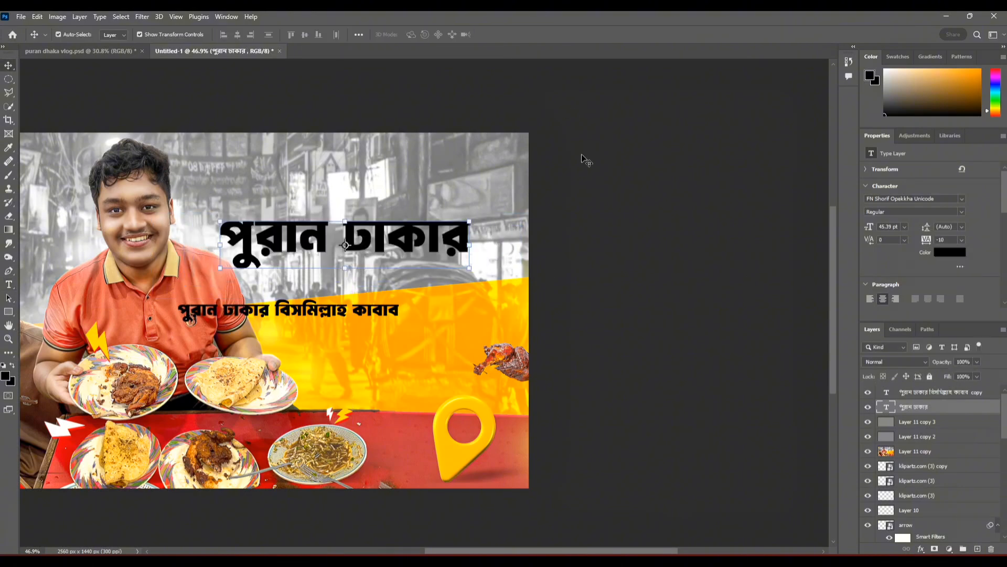
# Step: Keep the "পুরান ঢাকার" heading in the Regular style and set its tracking to -25
pyautogui.scroll(6, 273, 236)
pyautogui.doubleClick(886, 407)
pyautogui.click(228, 34)
pyautogui.click(225, 53)
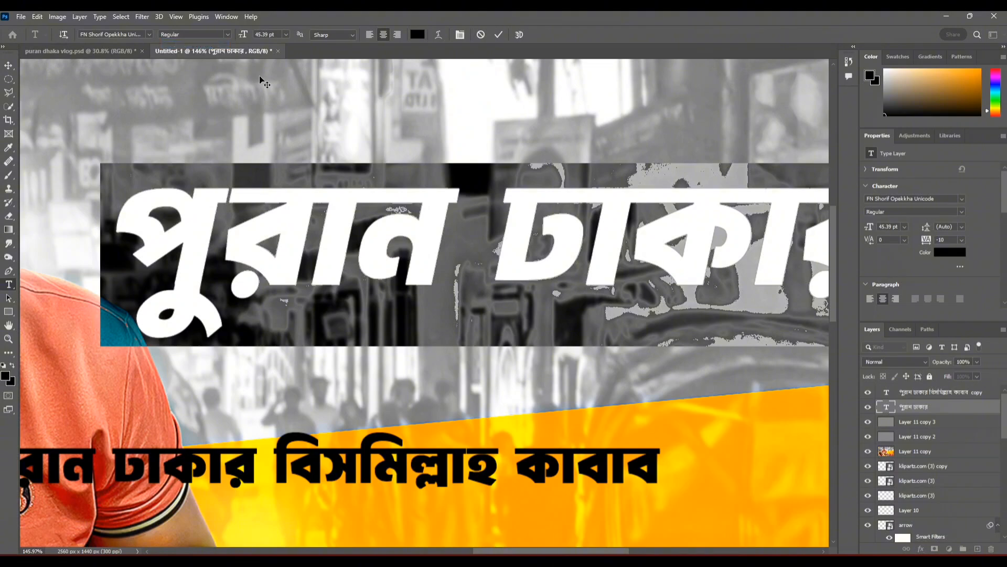
pyautogui.click(499, 34)
pyautogui.press('v')
pyautogui.doubleClick(886, 407)
pyautogui.click(961, 240)
pyautogui.click(953, 276)
pyautogui.click(498, 35)
pyautogui.press('v')
pyautogui.scroll(-4, 310, 256)
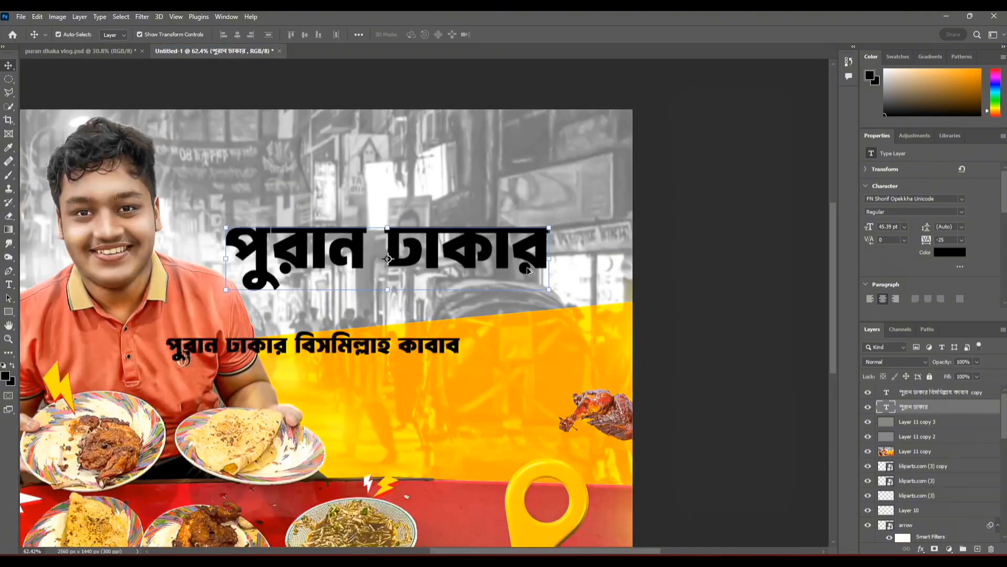
# Step: Move the "পুরান ঢাকার" heading up to the top of the canvas and enlarge it to about 52 pt
pyautogui.scroll(-2, 529, 271)
pyautogui.moveTo(485, 245); pyautogui.dragTo(492, 183)
pyautogui.moveTo(554, 171); pyautogui.dragTo(575, 166)
pyautogui.press('Return')
# Step: Give the "পুরান ঢাকার" heading a yellow Color Overlay and a smooth 21 px Inner Bevel with 1000% depth, leaving Gradient Overlay off
pyautogui.doubleClick(954, 407)
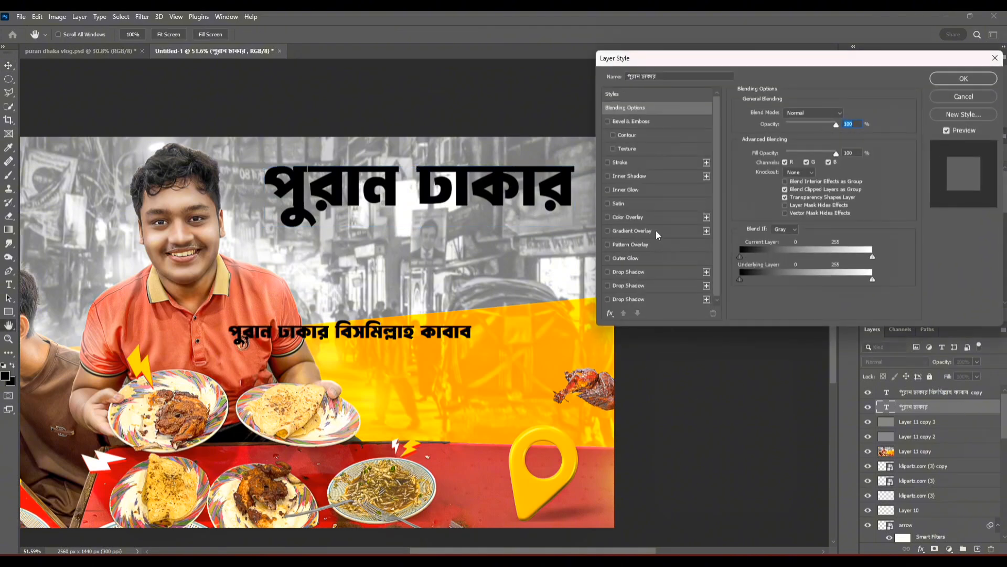
pyautogui.click(655, 231)
pyautogui.click(608, 230)
pyautogui.click(608, 218)
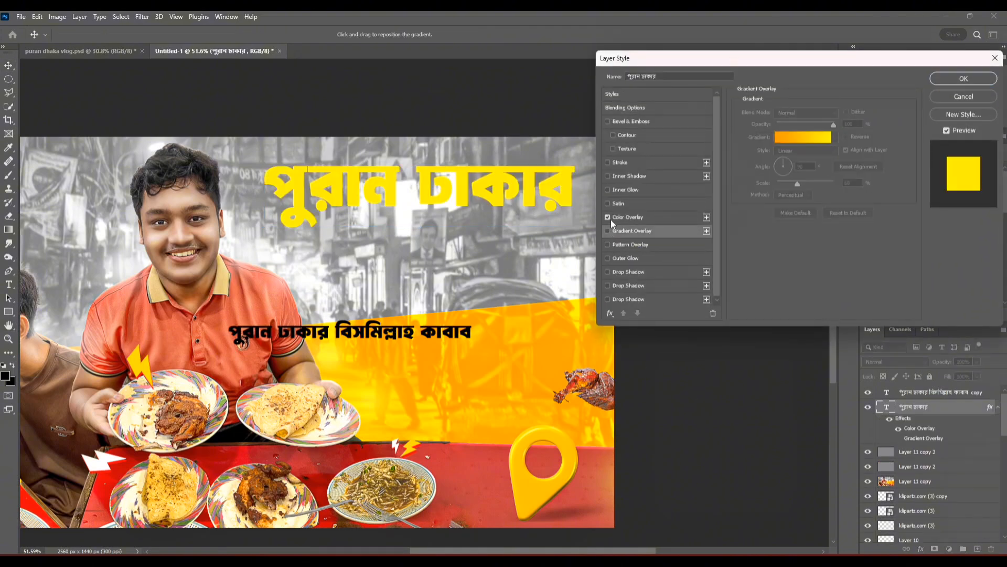
pyautogui.click(618, 218)
pyautogui.click(636, 122)
pyautogui.scroll(5, 344, 184)
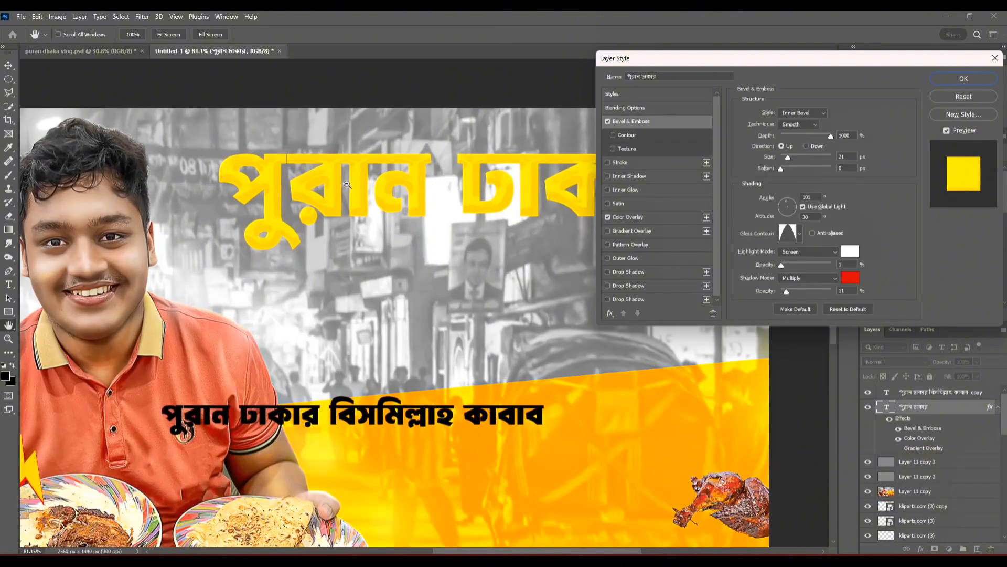
# Step: Add a dark red Drop Shadow to the heading with 90° angle, 6 px distance, 100% spread and 2 px size
pyautogui.click(637, 270)
pyautogui.moveTo(777, 183); pyautogui.dragTo(780, 182)
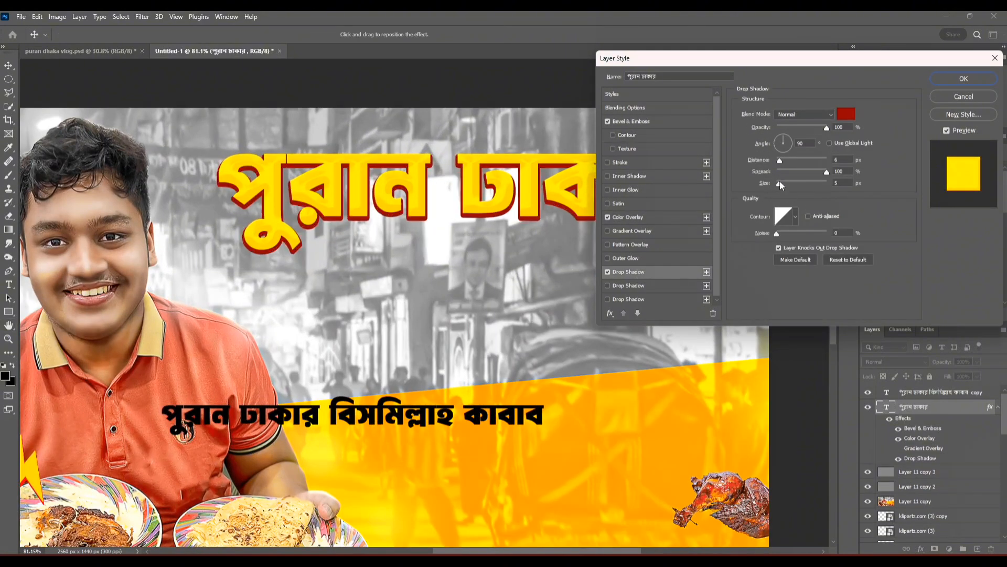
pyautogui.click(964, 78)
pyautogui.hotkey('ctrl', 't')
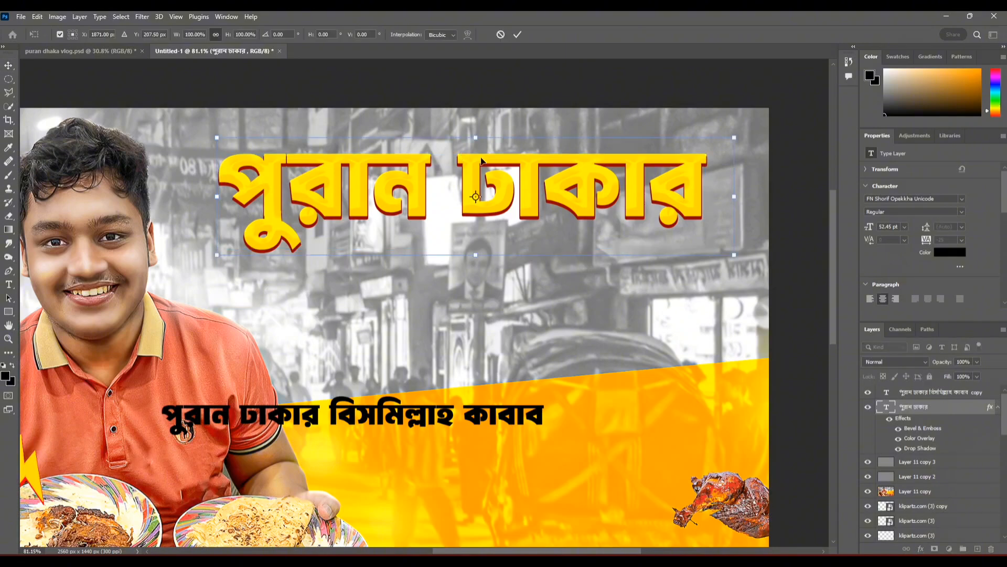
pyautogui.press('Return')
# Step: Remove "পুরান ঢাকার" from the duplicated full title so that it reads "বিসমিল্লাহ কাবাব"
pyautogui.scroll(-5, 483, 162)
pyautogui.click(487, 260)
pyautogui.moveTo(488, 260); pyautogui.dragTo(590, 203)
pyautogui.scroll(2, 588, 199)
pyautogui.click(440, 347)
pyautogui.doubleClick(439, 347)
pyautogui.doubleClick(438, 346)
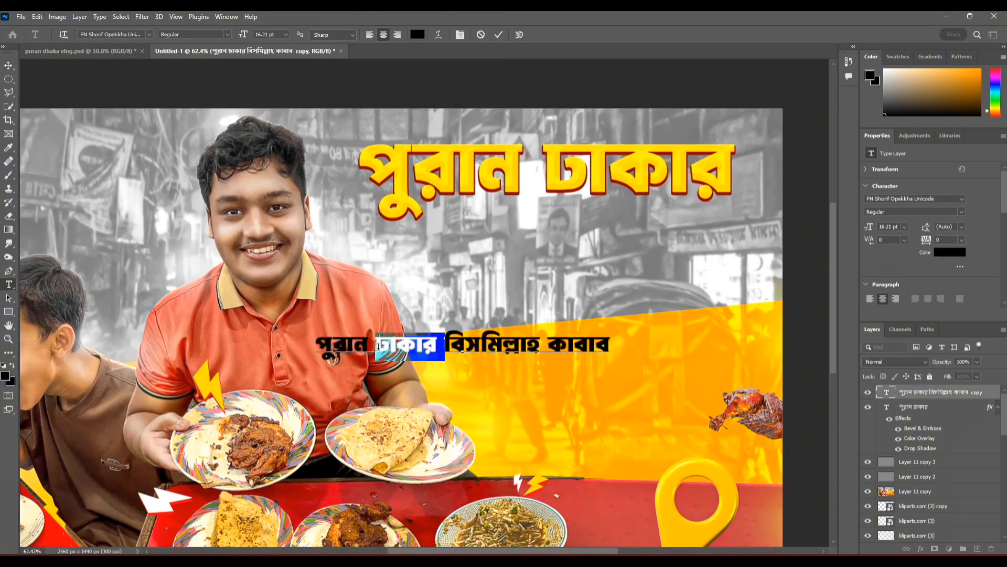
pyautogui.press('BackSpace')
pyautogui.press('BackSpace')
pyautogui.press('BackSpace')
pyautogui.press('BackSpace')
pyautogui.press('BackSpace')
pyautogui.press('BackSpace')
pyautogui.press('BackSpace')
pyautogui.click(493, 34)
# Step: Copy the heading's layer style to the "বিসমিল্লাহ কাবাব" text, place it beneath the heading and enlarge it to about 46 pt
pyautogui.moveTo(990, 407); pyautogui.dragTo(982, 393)
pyautogui.moveTo(461, 328); pyautogui.dragTo(458, 219)
pyautogui.moveTo(394, 292); pyautogui.dragTo(586, 263)
pyautogui.moveTo(587, 264); pyautogui.dragTo(429, 266)
pyautogui.moveTo(674, 282); pyautogui.dragTo(532, 304)
pyautogui.press('Return')
# Step: Set the second line's tracking to -10 and shorten its text to "বিসমিল্লাহ"
pyautogui.doubleClick(468, 227)
pyautogui.click(962, 239)
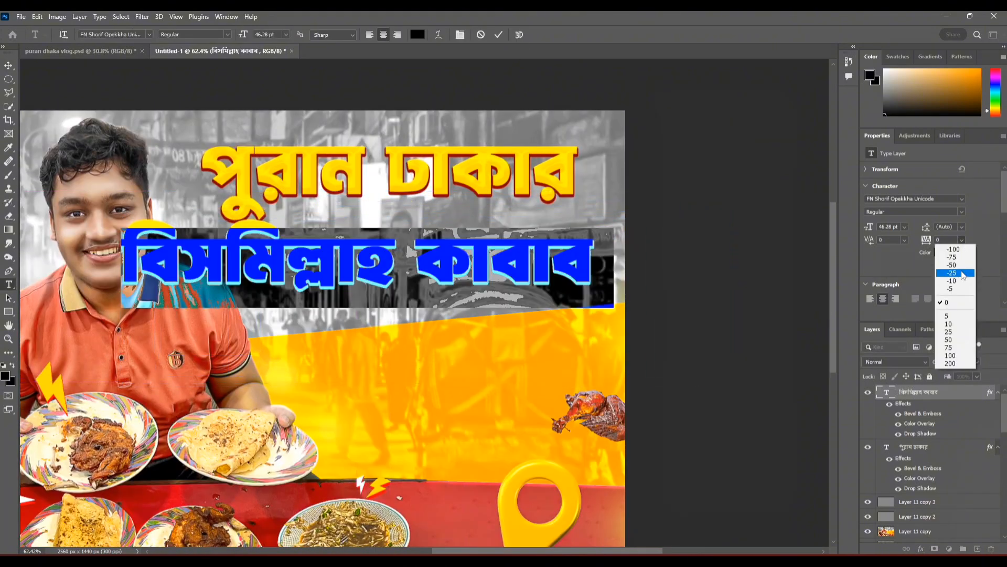
pyautogui.click(956, 268)
pyautogui.moveTo(411, 265); pyautogui.dragTo(684, 265)
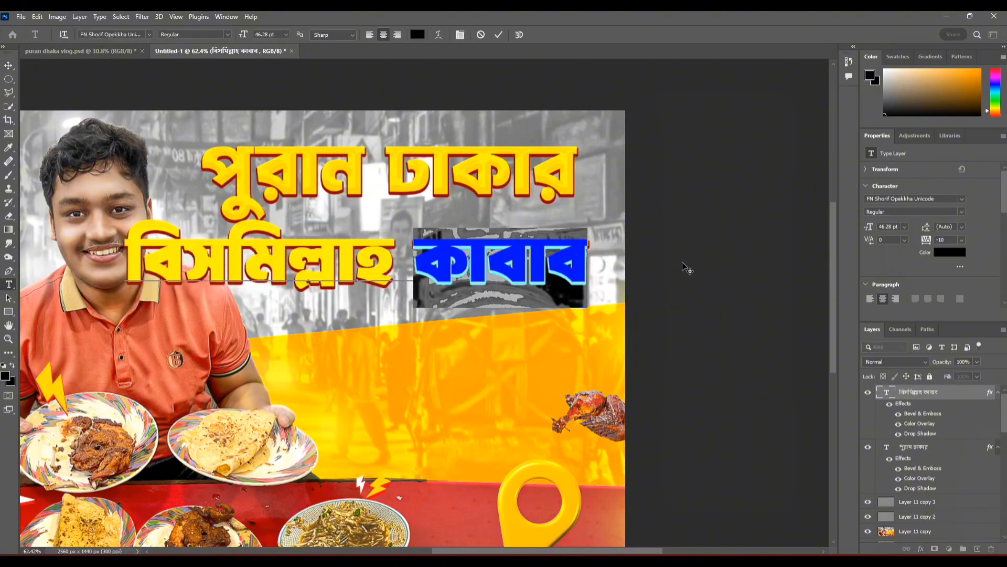
pyautogui.press('BackSpace')
pyautogui.click(498, 34)
# Step: Enlarge the "বিসমিল্লাহ" line to about 53 pt, fit it under the heading and collapse both text layers' effects lists
pyautogui.press('v')
pyautogui.moveTo(346, 259); pyautogui.dragTo(393, 253)
pyautogui.moveTo(544, 293); pyautogui.dragTo(589, 292)
pyautogui.moveTo(536, 287); pyautogui.dragTo(542, 281)
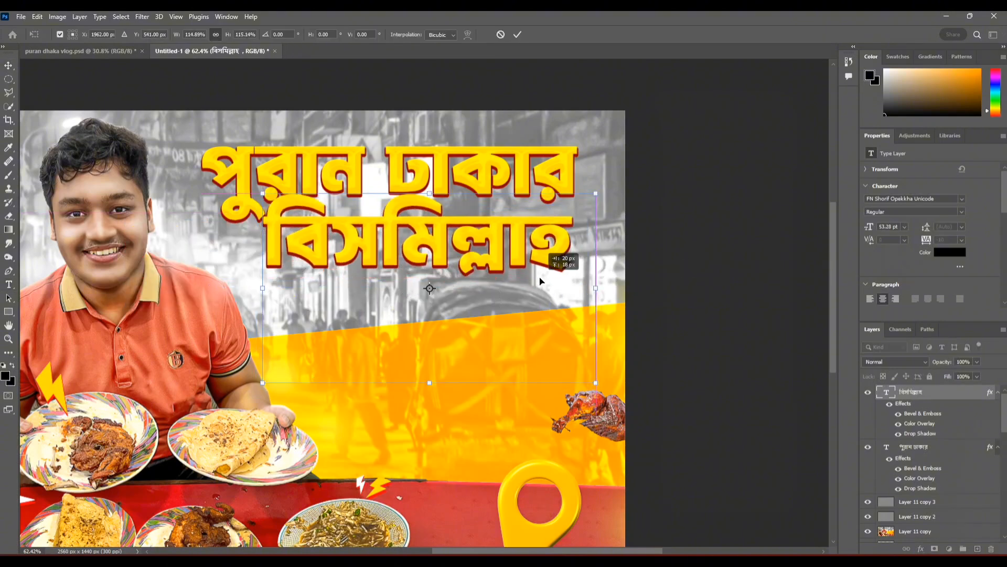
pyautogui.click(999, 393)
pyautogui.click(999, 393)
pyautogui.click(998, 407)
# Step: Try moving the "বিসমিল্লাহ" layer one level down, beneath the "পুরান ঢাকার" layer
pyautogui.hotkey('ctrl', '[')
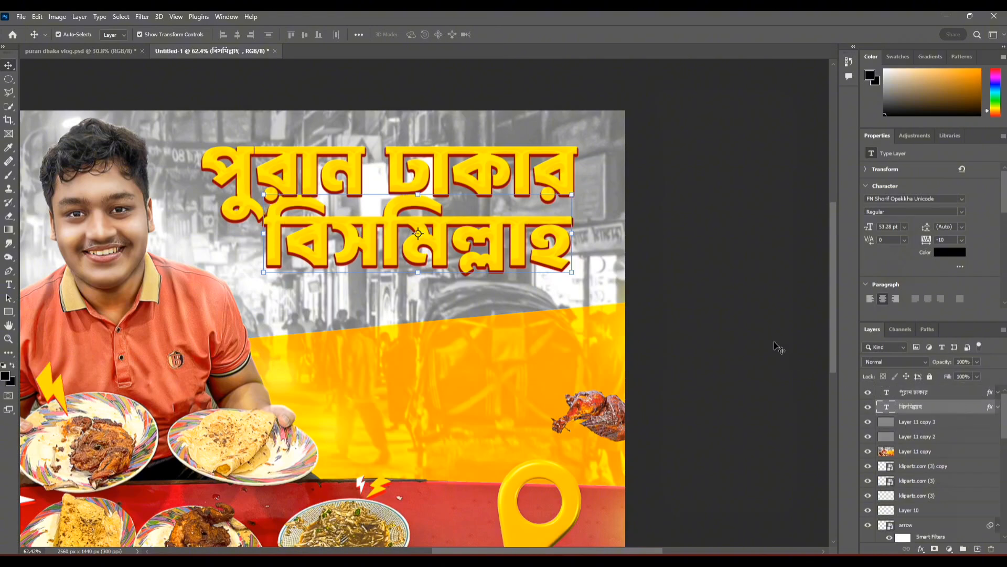
pyautogui.hotkey('shift', 'Down')
pyautogui.click(800, 338)
# Step: Rotate the "বিসমিল্লাহ" line by about -1.8° and enlarge it to 59.4 pt
pyautogui.click(524, 275)
pyautogui.hotkey('ctrl', 't')
pyautogui.moveTo(618, 229); pyautogui.dragTo(622, 223)
pyautogui.moveTo(595, 282); pyautogui.dragTo(632, 292)
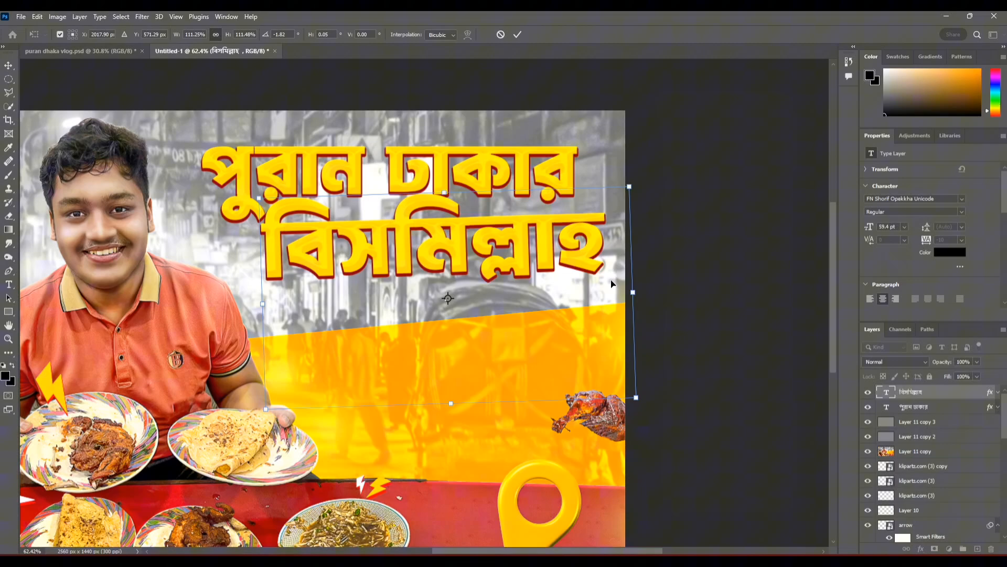
pyautogui.click(518, 35)
# Step: Duplicate the "বিসমিল্লাহ" line below itself and replace the copy's text with "কাবাব"
pyautogui.moveTo(517, 250); pyautogui.dragTo(490, 328)
pyautogui.doubleClick(490, 323)
pyautogui.press('BackSpace')
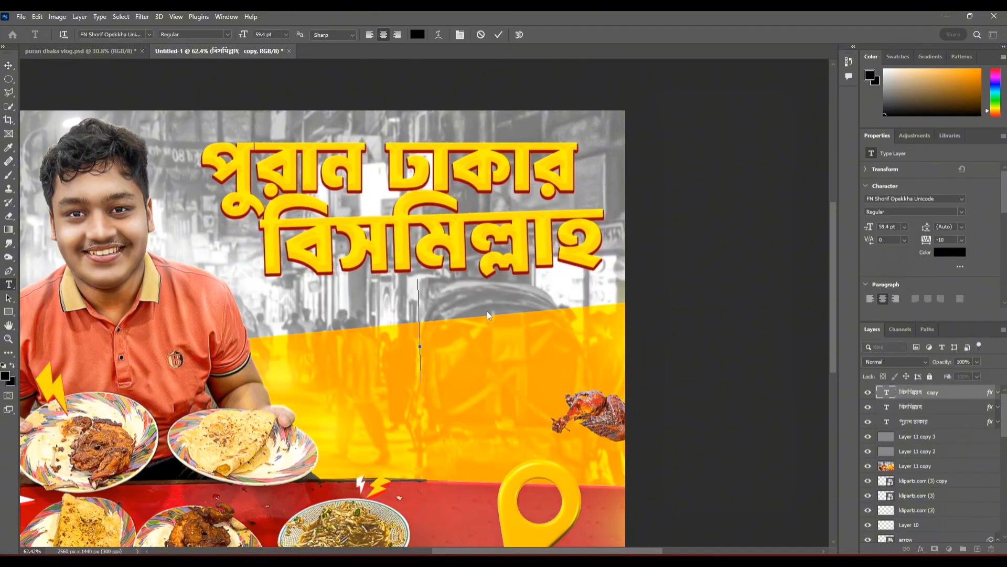
pyautogui.write('পুরান ঢাকার বিসমিল্লাহ কাবাব')
pyautogui.moveTo(561, 315); pyautogui.dragTo(143, 328)
pyautogui.press('BackSpace')
pyautogui.press('BackSpace')
pyautogui.press('BackSpace')
pyautogui.press('BackSpace')
pyautogui.click(499, 38)
# Step: Move the "কাবাব" line up so that it sits closely beneath "বিসমিল্লাহ"
pyautogui.scroll(5, 401, 321)
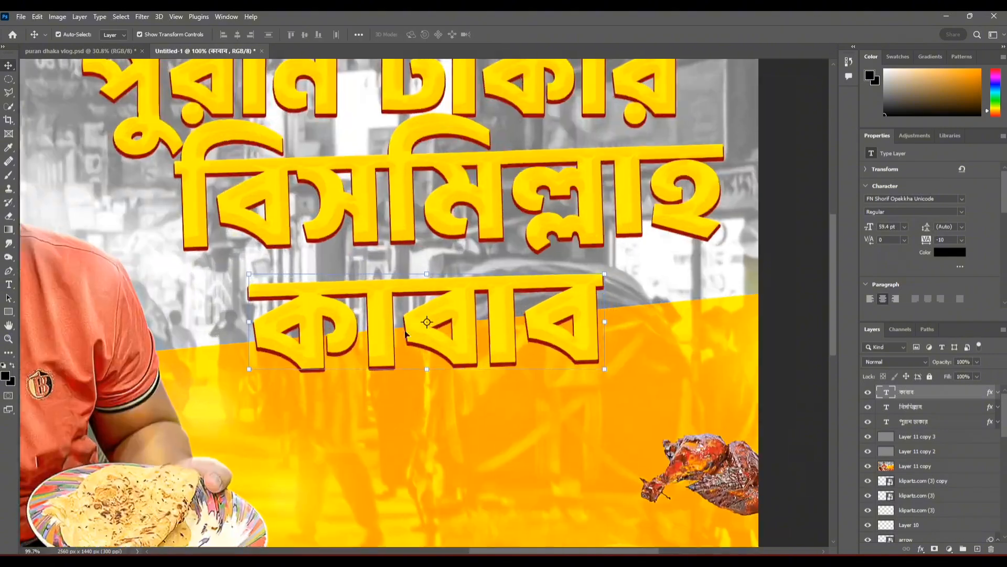
pyautogui.hotkey('ctrl', 't')
pyautogui.moveTo(430, 367); pyautogui.dragTo(427, 341)
pyautogui.scroll(-5, 364, 259)
pyautogui.click(516, 36)
# Step: Set the "কাবাব" layer's Color Overlay to white (#ffffff) and its bevel shadow colour to dark grey (#313131)
pyautogui.doubleClick(960, 392)
pyautogui.click(630, 217)
pyautogui.click(846, 112)
pyautogui.moveTo(745, 168); pyautogui.dragTo(728, 153)
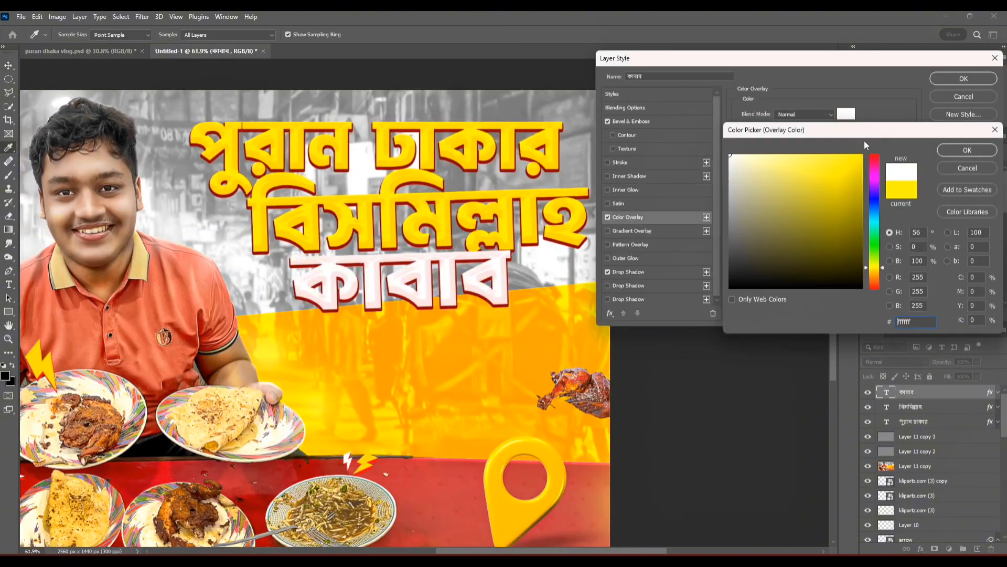
pyautogui.click(967, 150)
pyautogui.click(631, 121)
pyautogui.click(849, 277)
pyautogui.moveTo(740, 189); pyautogui.dragTo(727, 197)
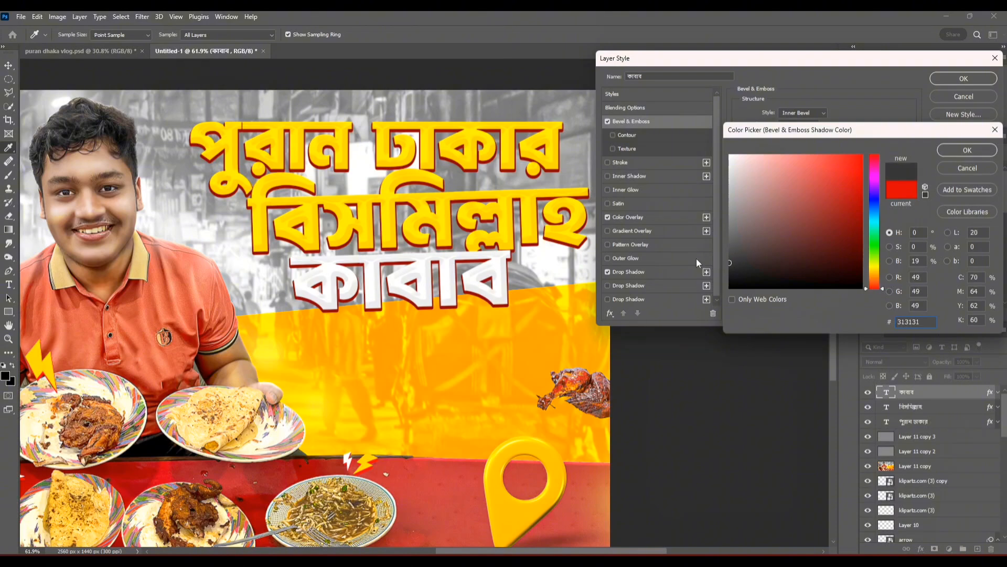
pyautogui.press('Return')
# Step: Change the "কাবাব" layer's Drop Shadow colour to bright red (#dc0000) and apply the layer style
pyautogui.click(628, 272)
pyautogui.click(846, 114)
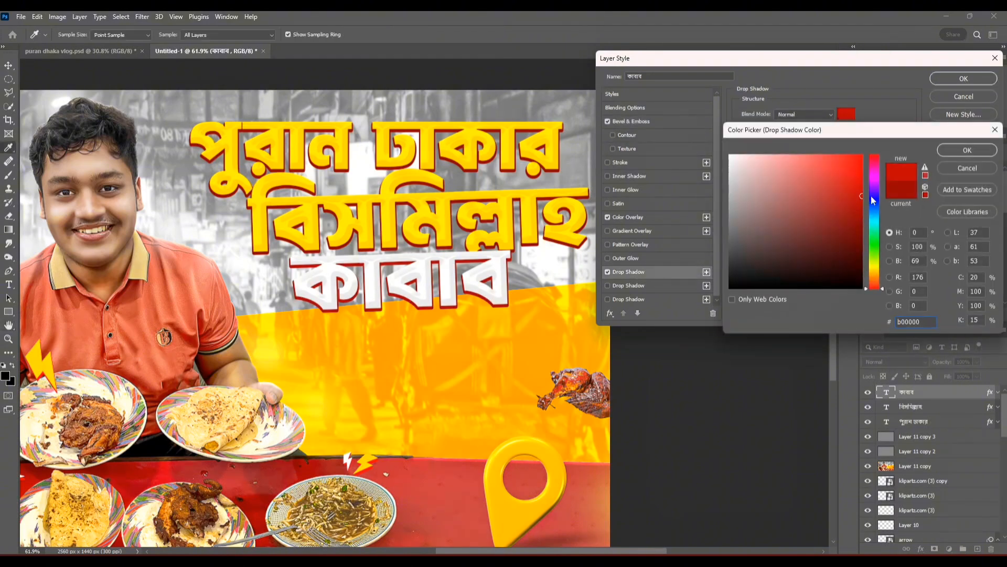
pyautogui.click(966, 150)
pyautogui.click(963, 78)
# Step: Change the "বিসমিল্লাহ" layer's Drop Shadow colour to a slightly darkened bright red and apply it
pyautogui.doubleClick(960, 406)
pyautogui.click(628, 272)
pyautogui.click(847, 114)
pyautogui.scroll(1, 365, 245)
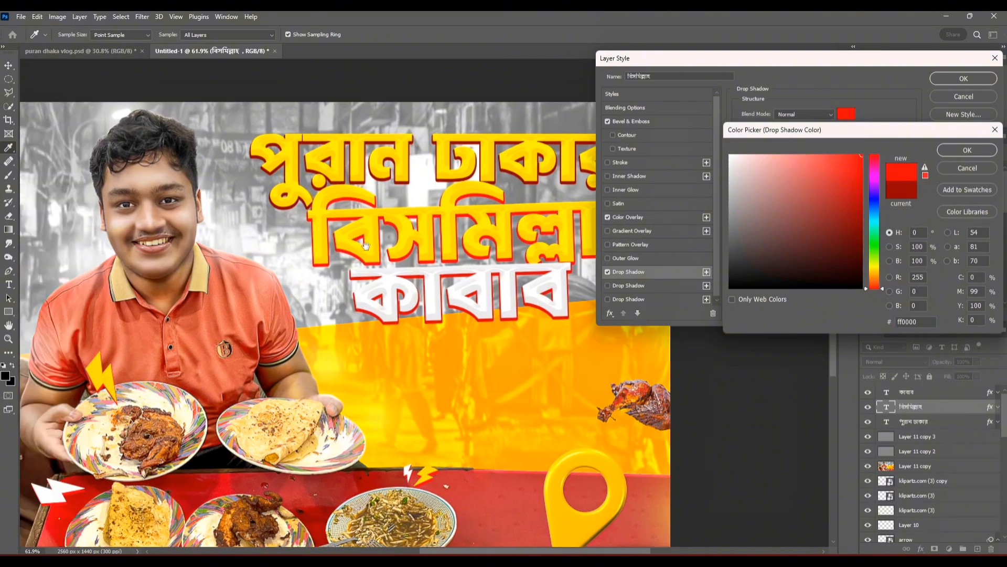
pyautogui.moveTo(366, 245); pyautogui.dragTo(342, 210)
pyautogui.click(858, 172)
pyautogui.click(967, 150)
pyautogui.click(963, 78)
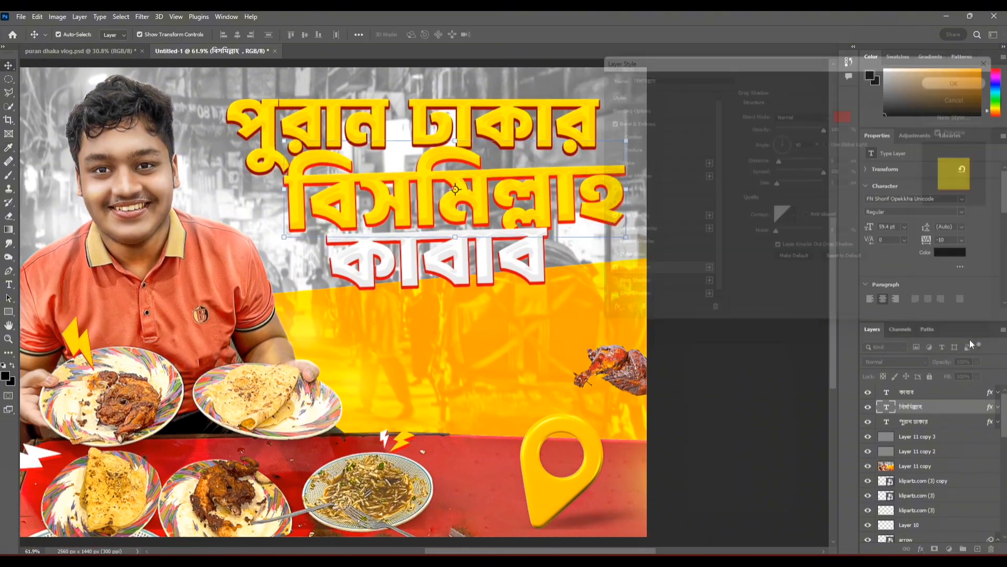
# Step: Change the "পুরান ঢাকার" layer's Drop Shadow colour to bright red (#dd0000)
pyautogui.doubleClick(960, 421)
pyautogui.click(628, 272)
pyautogui.click(846, 114)
pyautogui.click(862, 179)
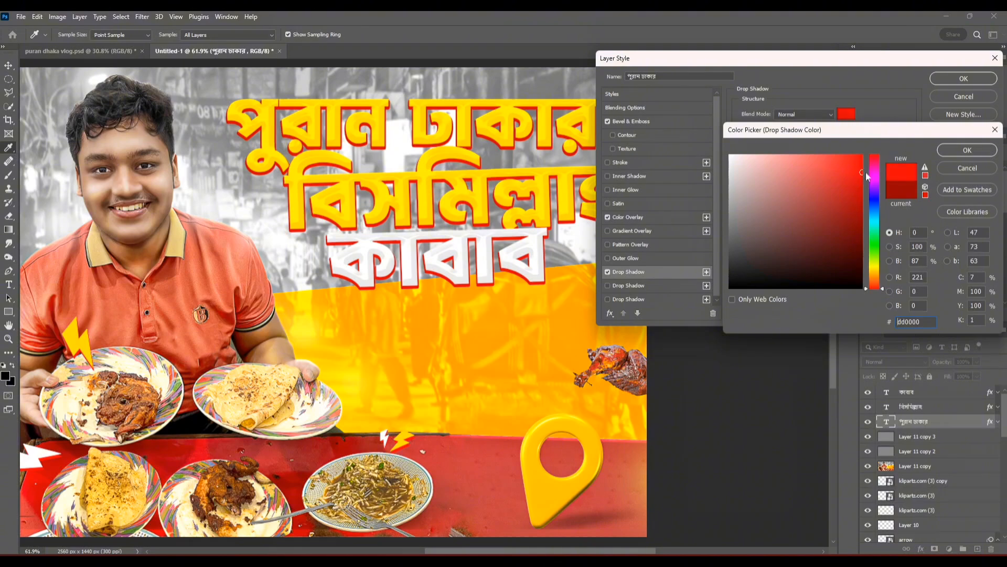
pyautogui.click(967, 150)
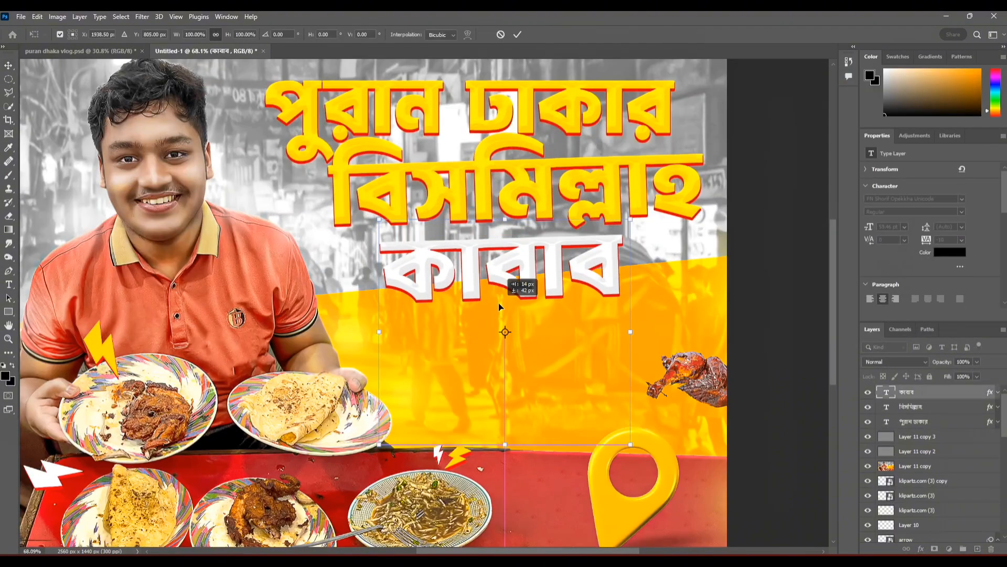
# Step: Enlarge the "কাবাব" line to about 122% and reposition it beneath "বিসমিল্লাহ"
pyautogui.moveTo(516, 294); pyautogui.dragTo(503, 499)
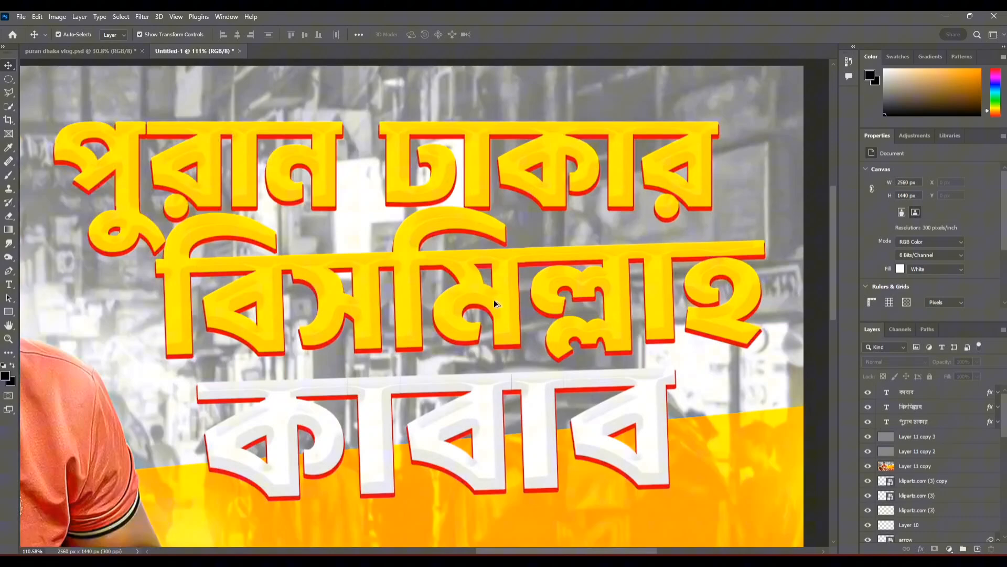
pyautogui.moveTo(493, 299)
pyautogui.mouseDown()
pyautogui.moveTo(499, 324)
pyautogui.moveTo(511, 292)
pyautogui.mouseUp()
pyautogui.scroll(-4, 392, 232)
pyautogui.click(632, 289)
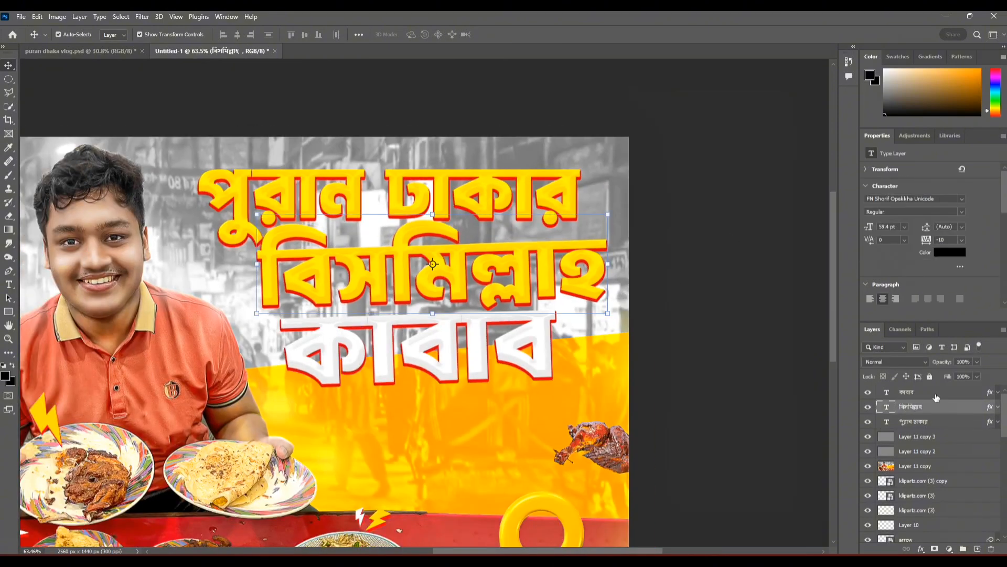
# Step: Convert the "পুরান ঢাকার" layer to a Smart Object
pyautogui.rightClick(922, 422)
pyautogui.click(856, 208)
pyautogui.hotkey('ctrl', 't')
pyautogui.moveTo(389, 166); pyautogui.dragTo(501, 37)
pyautogui.click(502, 36)
# Step: Bend the "পুরান ঢাকার" Smart Object very slightly with an Arc warp
pyautogui.hotkey('ctrl', 't')
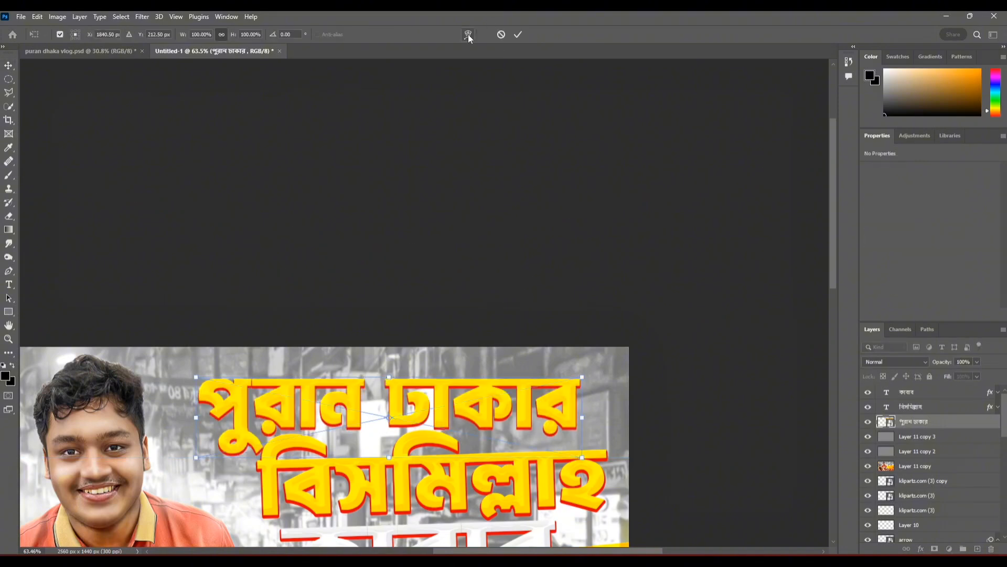
pyautogui.click(468, 33)
pyautogui.click(255, 34)
pyautogui.click(263, 60)
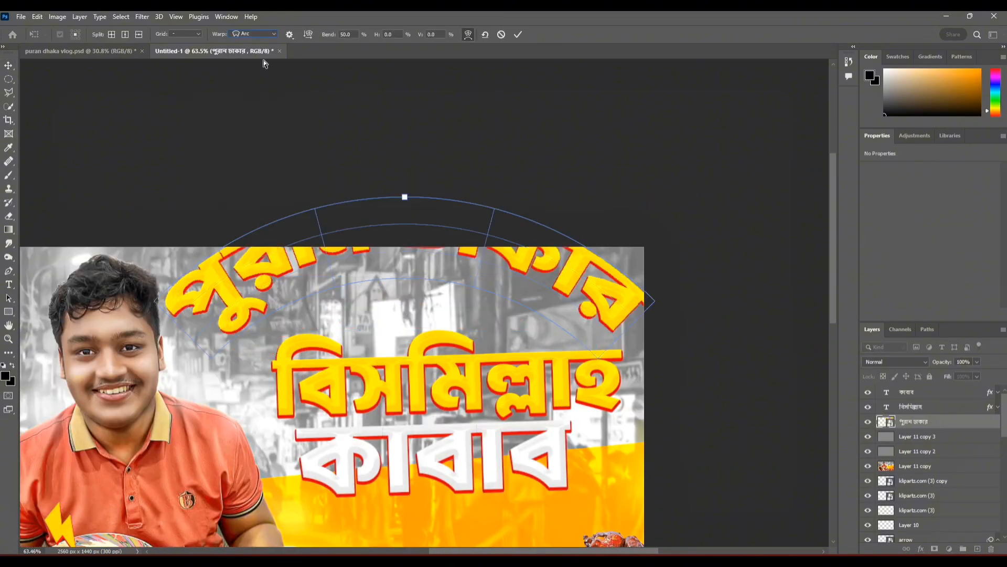
pyautogui.moveTo(405, 197); pyautogui.dragTo(418, 290)
pyautogui.click(518, 34)
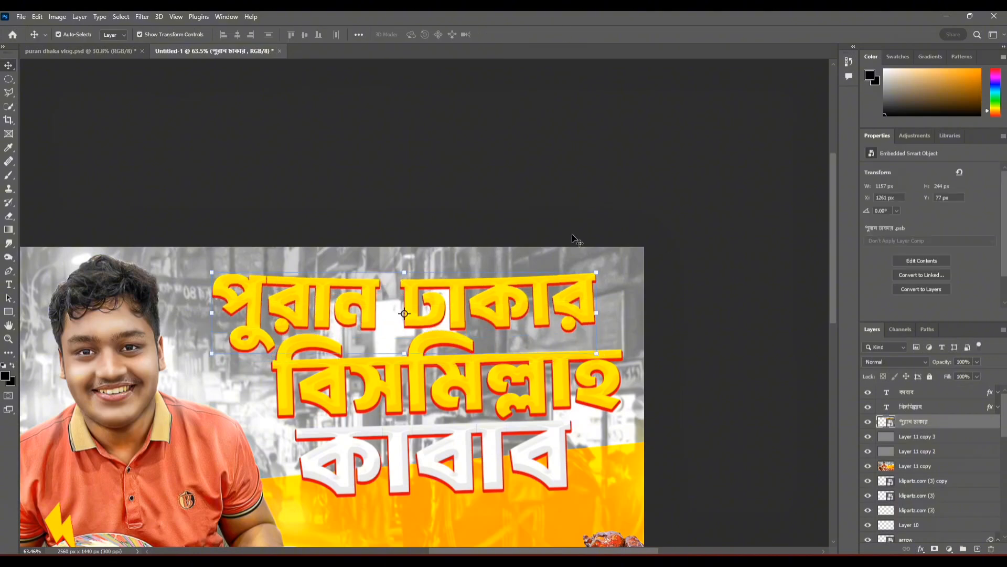
# Step: Scale the "বিসমিল্লাহ" line up slightly, to about 60.36 pt
pyautogui.click(572, 234)
pyautogui.scroll(-6, 423, 303)
pyautogui.scroll(8, 409, 336)
pyautogui.click(730, 305)
pyautogui.hotkey('ctrl', 't')
pyautogui.scroll(-4, 759, 305)
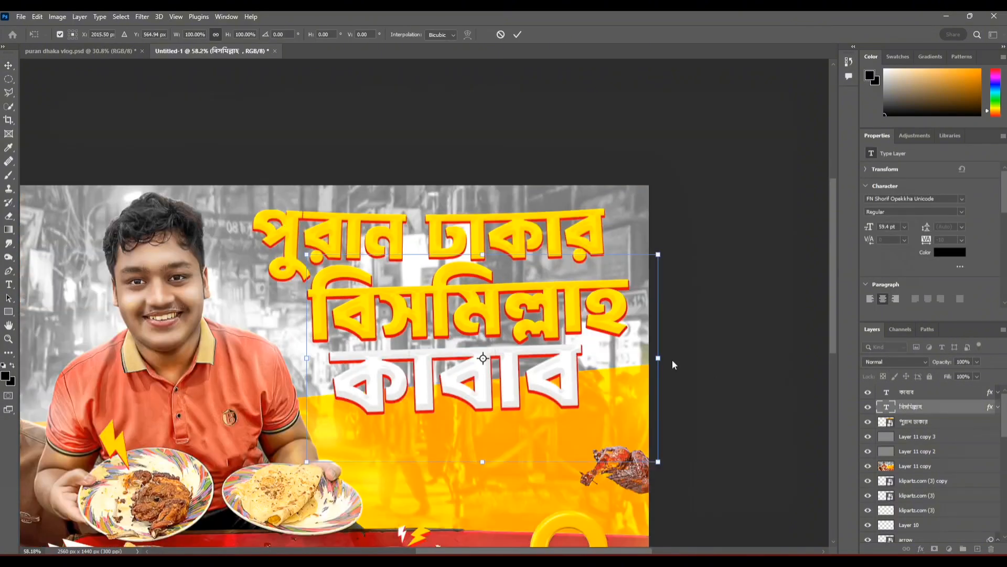
pyautogui.moveTo(660, 360)
pyautogui.mouseDown()
pyautogui.moveTo(673, 358)
pyautogui.moveTo(665, 358)
pyautogui.mouseUp()
pyautogui.click(518, 35)
# Step: Shrink the "কাবাব" line slightly, to about 64.94 pt
pyautogui.click(457, 404)
pyautogui.hotkey('ctrl', 't')
pyautogui.scroll(-3, 456, 415)
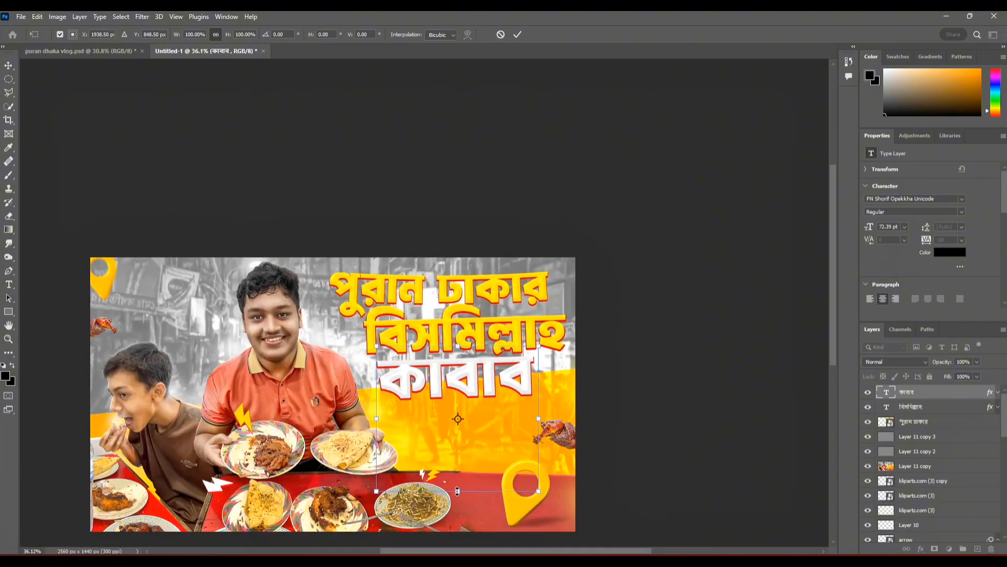
pyautogui.click(541, 147)
# Step: Set the "কাবাব" layer's Drop Shadow size to 6 px and apply it
pyautogui.scroll(3, 515, 362)
pyautogui.doubleClick(920, 393)
pyautogui.moveTo(535, 357); pyautogui.dragTo(420, 367)
pyautogui.click(628, 272)
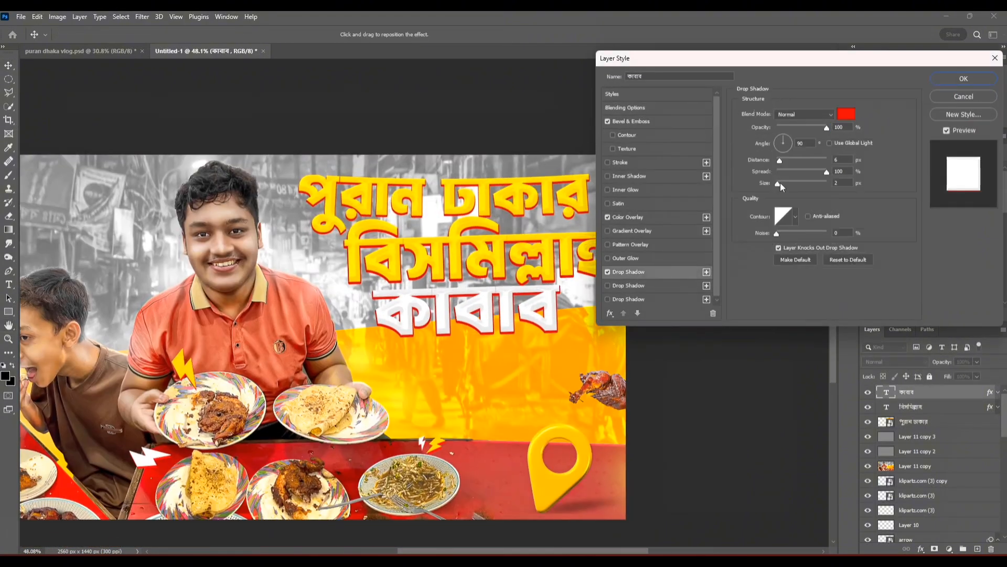
pyautogui.moveTo(779, 183); pyautogui.dragTo(780, 186)
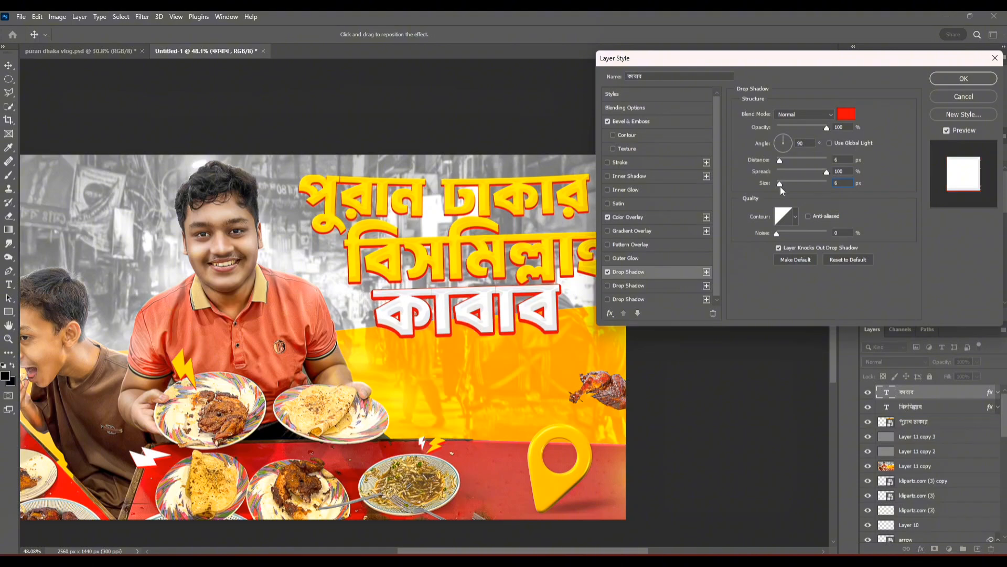
pyautogui.click(953, 81)
# Step: Adjust the "বিসমিল্লাহ" layer's Drop Shadow size, apply it and deselect the layer
pyautogui.doubleClick(921, 406)
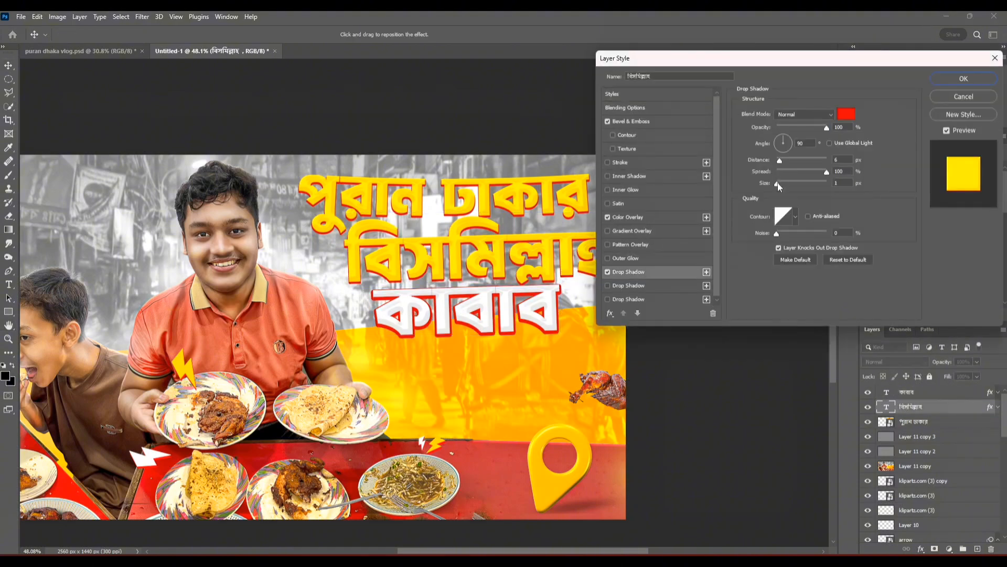
pyautogui.click(963, 79)
pyautogui.scroll(-7, 550, 261)
pyautogui.click(549, 262)
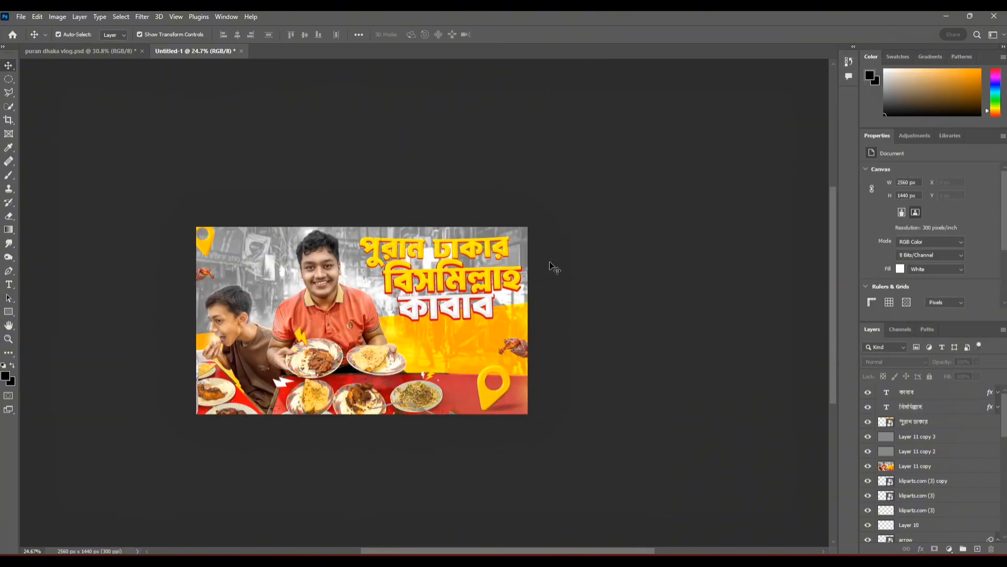
# Step: Move the "কাবাব" and "বিসমিল্লাহ" lines down to leave a wider gap under "পুরান ঢাকার"
pyautogui.moveTo(550, 261); pyautogui.dragTo(367, 143)
pyautogui.scroll(6, 357, 174)
pyautogui.moveTo(359, 184); pyautogui.dragTo(361, 215)
pyautogui.moveTo(385, 147); pyautogui.dragTo(385, 182)
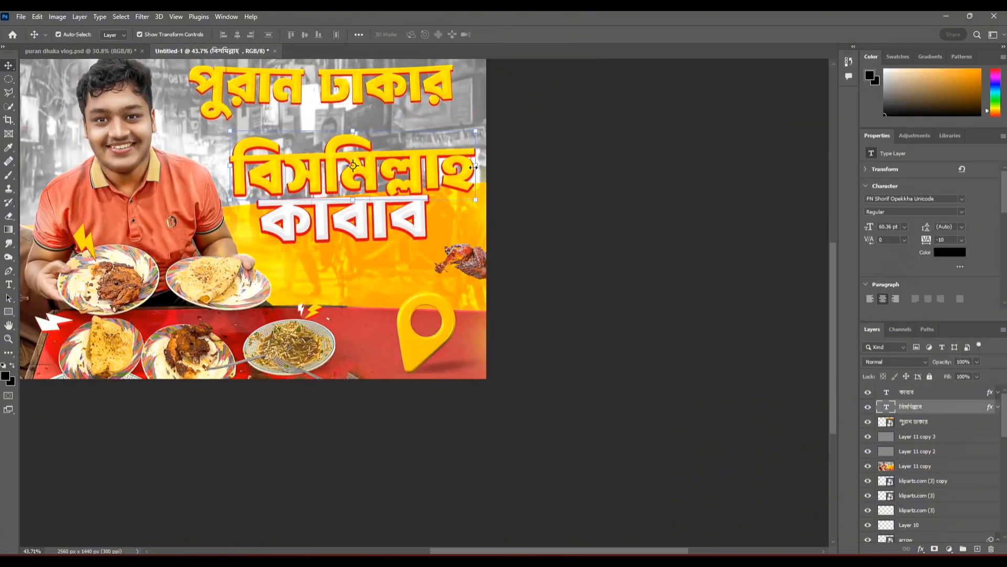
pyautogui.moveTo(537, 161); pyautogui.dragTo(536, 154)
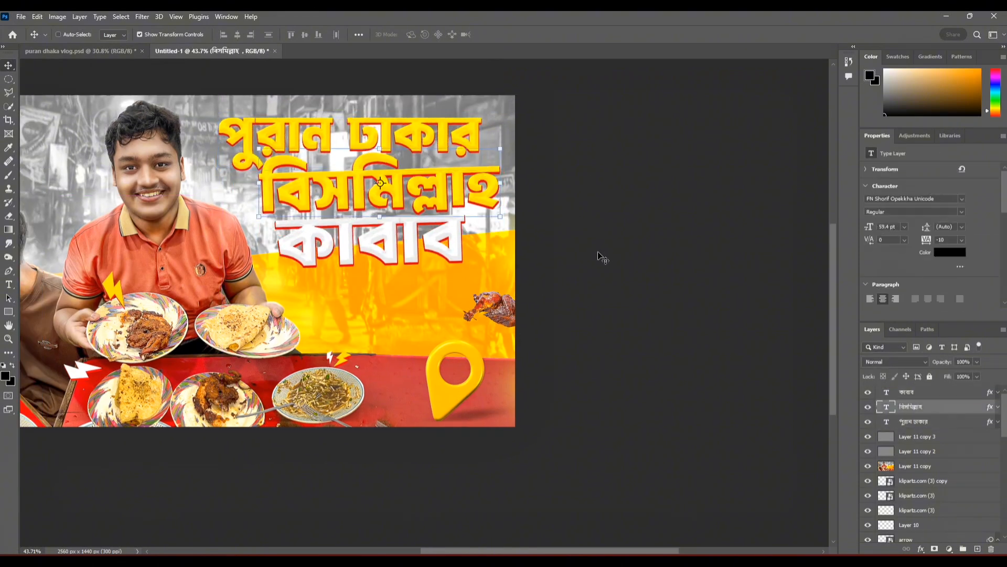
# Step: Redo the undone changes to the title lines
pyautogui.hotkey('ctrl', 'shift', 'z')
pyautogui.hotkey('ctrl', 'shift', 'z')
pyautogui.hotkey('ctrl', 'shift', 'z')
pyautogui.hotkey('ctrl', 'shift', 'z')
pyautogui.hotkey('ctrl', 'shift', 'z')
pyautogui.hotkey('ctrl', 'shift', 'z')
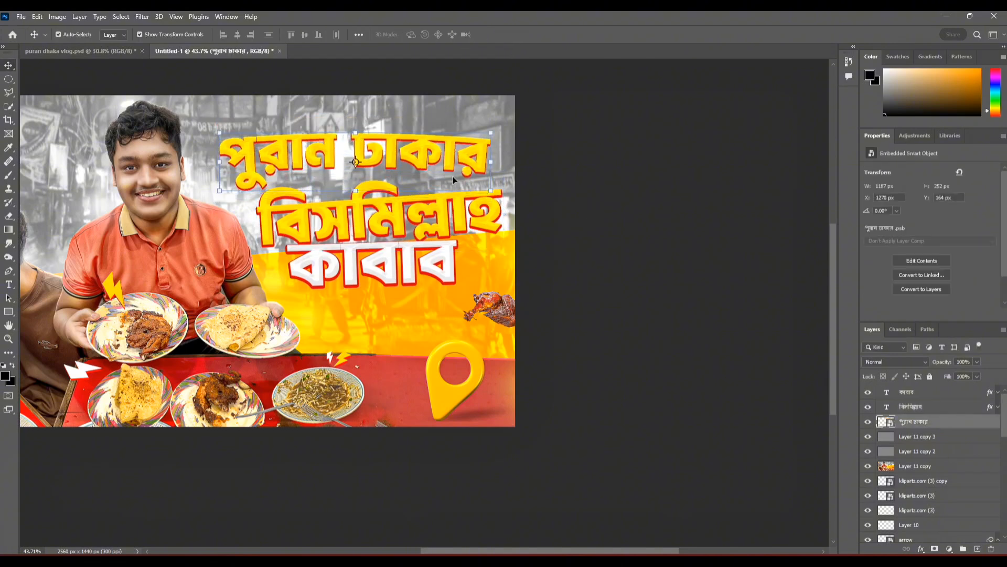
# Step: Shrink the "পুরান ঢাকার" Smart Object to about 79% and reposition it just above the end of "বিসমিল্লাহ"
pyautogui.moveTo(510, 162); pyautogui.dragTo(461, 163)
pyautogui.moveTo(433, 170); pyautogui.dragTo(479, 177)
pyautogui.click(501, 34)
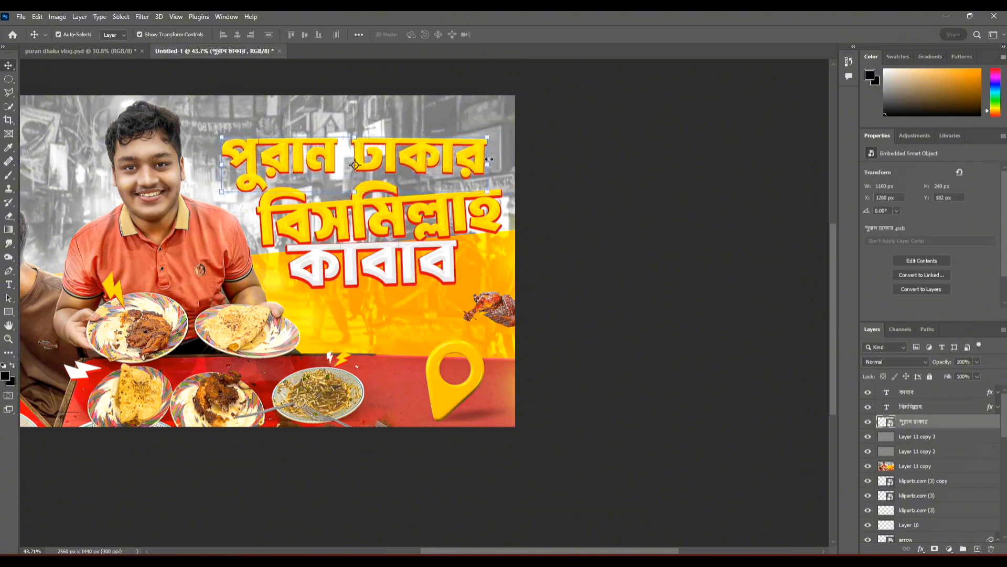
pyautogui.moveTo(489, 159); pyautogui.dragTo(502, 163)
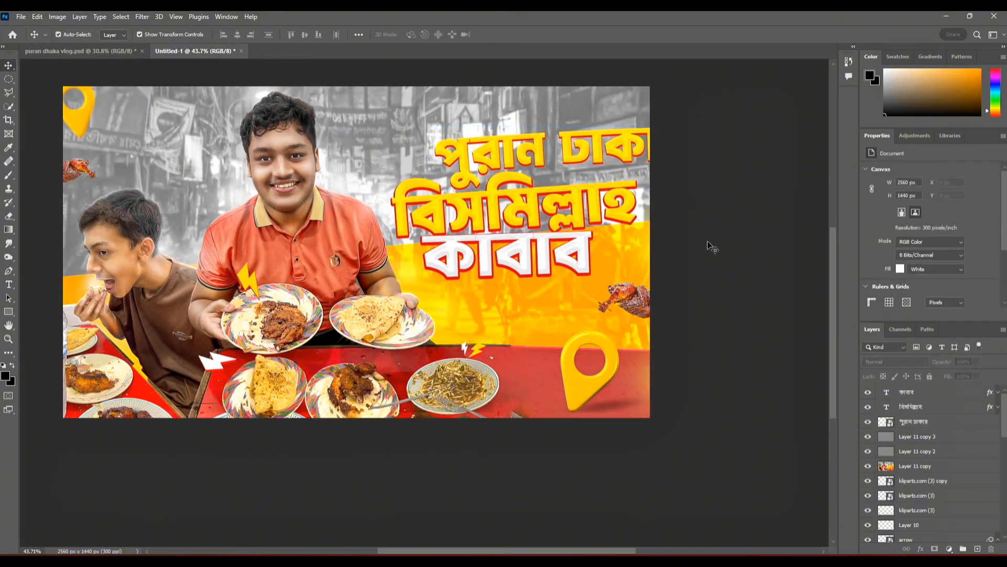
pyautogui.hotkey('ctrl', 't')
pyautogui.moveTo(514, 151); pyautogui.dragTo(544, 152)
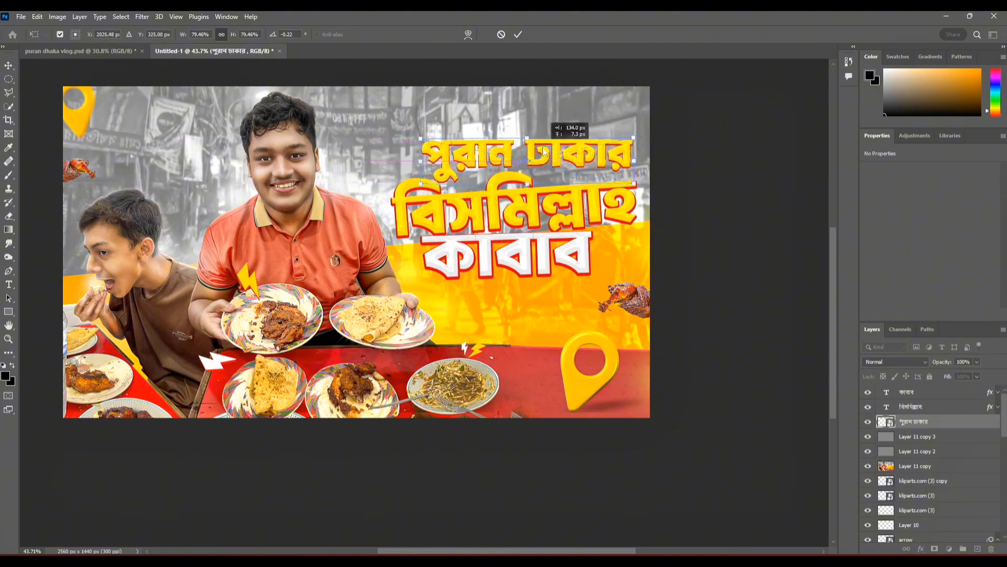
pyautogui.click(677, 123)
# Step: Select all three title layers and nudge them down together in large steps
pyautogui.scroll(-11, 392, 274)
pyautogui.scroll(10, 406, 260)
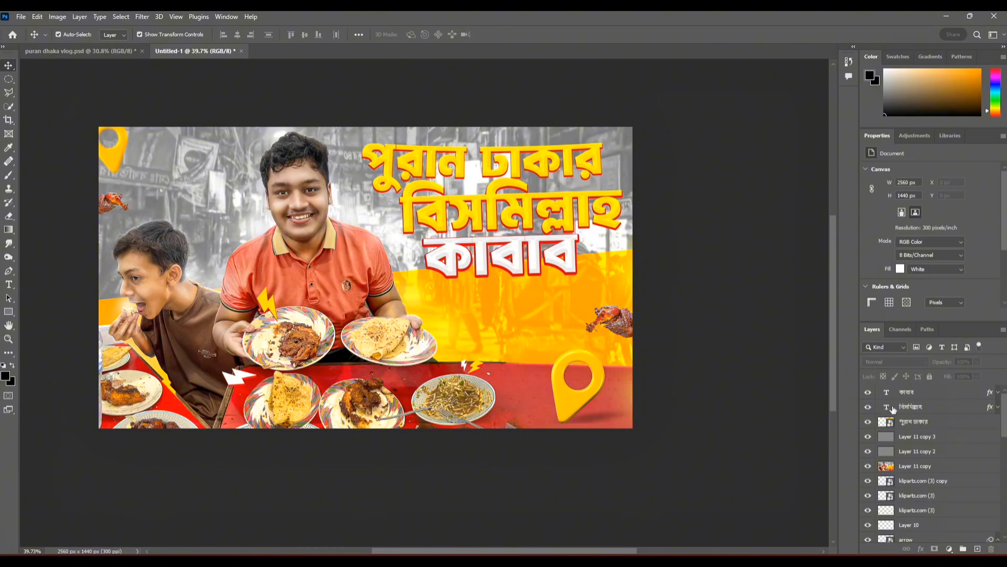
pyautogui.click(936, 422)
pyautogui.keyDown('shift'); pyautogui.click(928, 394); pyautogui.keyUp('shift')
pyautogui.hotkey('shift', 'Down')
pyautogui.hotkey('shift', 'Down')
pyautogui.hotkey('shift', 'Down')
pyautogui.hotkey('shift', 'Down')
pyautogui.hotkey('shift', 'Down')
pyautogui.hotkey('shift', 'Down')
pyautogui.hotkey('shift', 'Down')
pyautogui.click(803, 406)
# Step: Set the "কাবাব" layer's Drop Shadow size to 5 px and darken its red colour
pyautogui.doubleClick(947, 393)
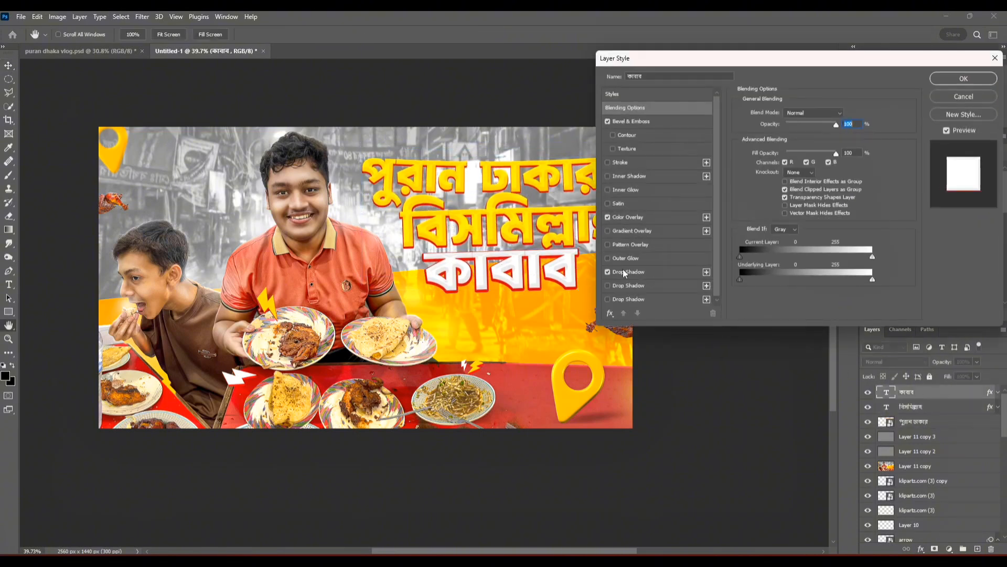
pyautogui.click(623, 272)
pyautogui.moveTo(780, 184); pyautogui.dragTo(780, 182)
pyautogui.click(845, 114)
pyautogui.click(860, 180)
pyautogui.click(963, 151)
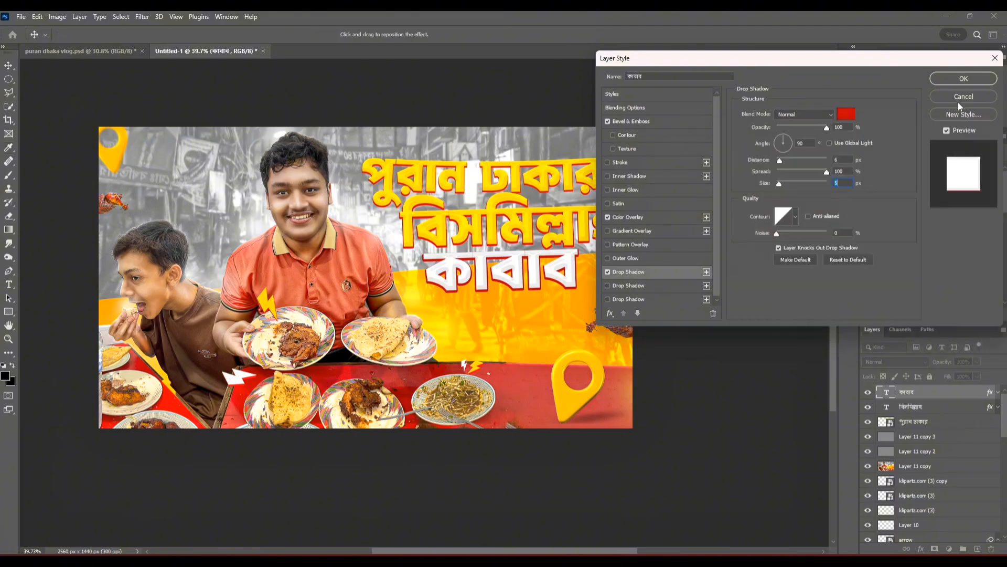
# Step: Copy the hex code of the "কাবাব" shadow colour and apply the layer style
pyautogui.click(849, 114)
pyautogui.rightClick(910, 321)
pyautogui.click(893, 359)
pyautogui.click(956, 148)
pyautogui.click(959, 79)
# Step: Paste the copied red into the "বিসমিল্লাহ" layer's Drop Shadow colour and apply it
pyautogui.doubleClick(944, 407)
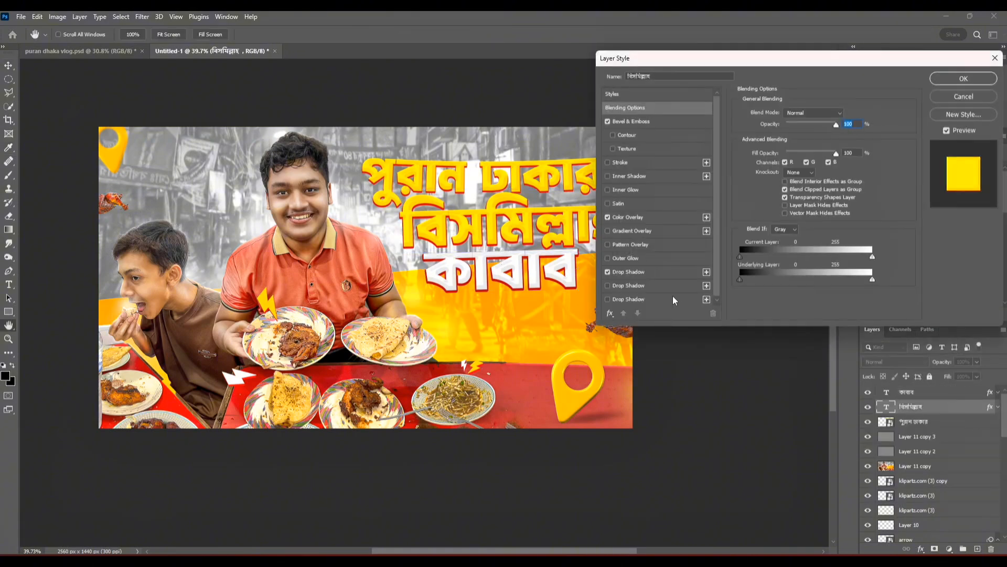
pyautogui.click(632, 272)
pyautogui.click(845, 114)
pyautogui.rightClick(910, 321)
pyautogui.click(895, 372)
pyautogui.click(962, 150)
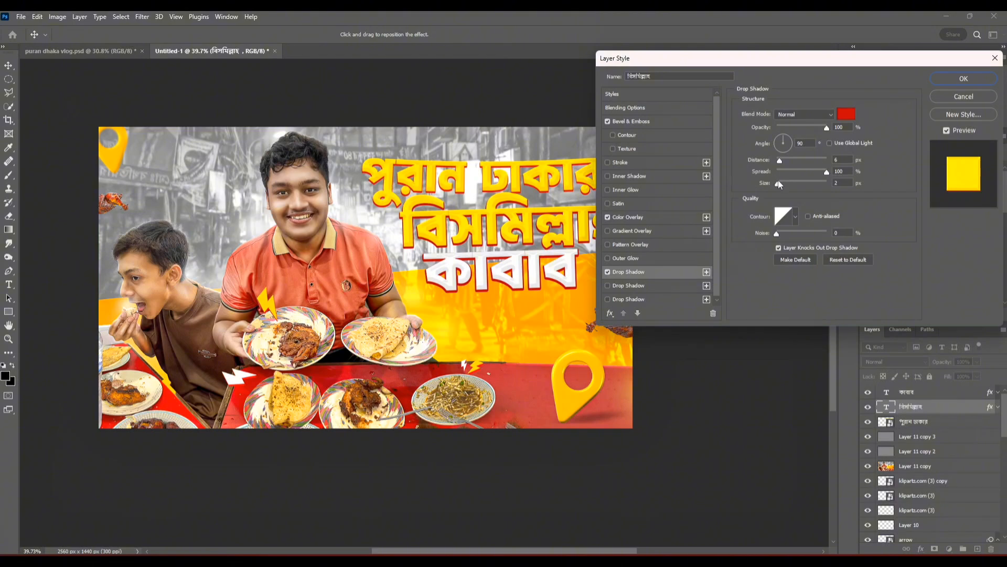
pyautogui.press('Return')
pyautogui.doubleClick(945, 421)
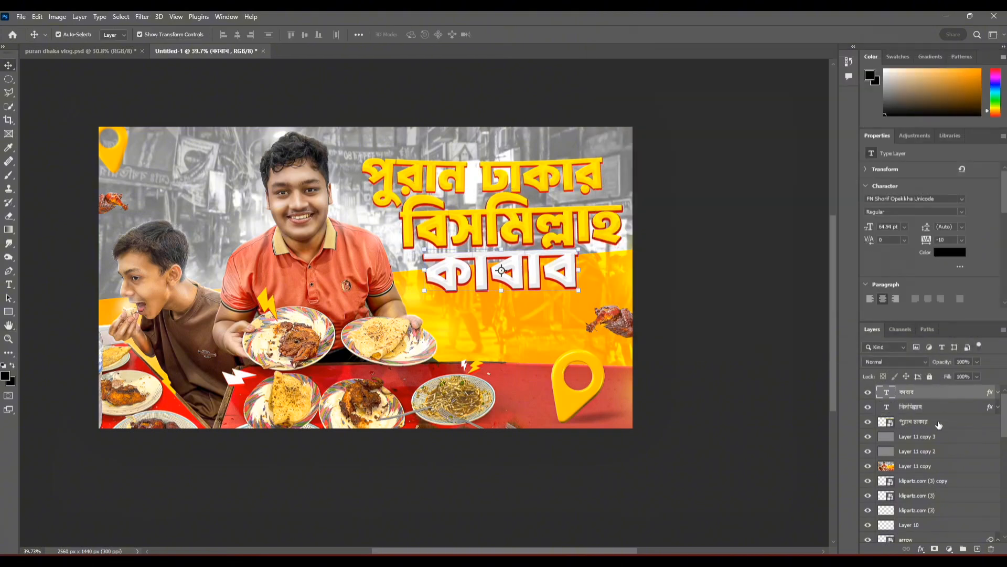
pyautogui.click(963, 96)
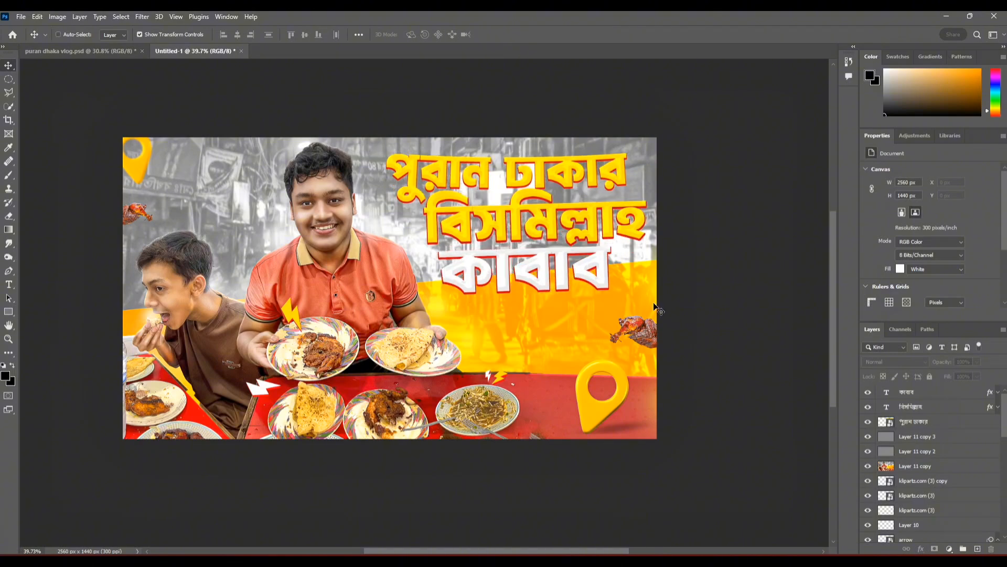
pyautogui.click(727, 351)
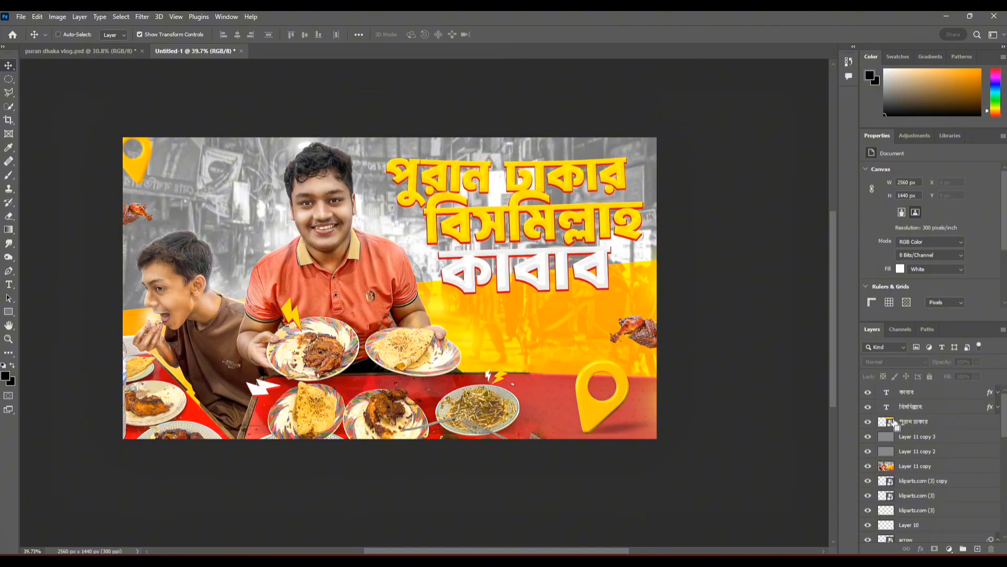
pyautogui.scroll(-5, 284, 301)
pyautogui.scroll(6, 337, 311)
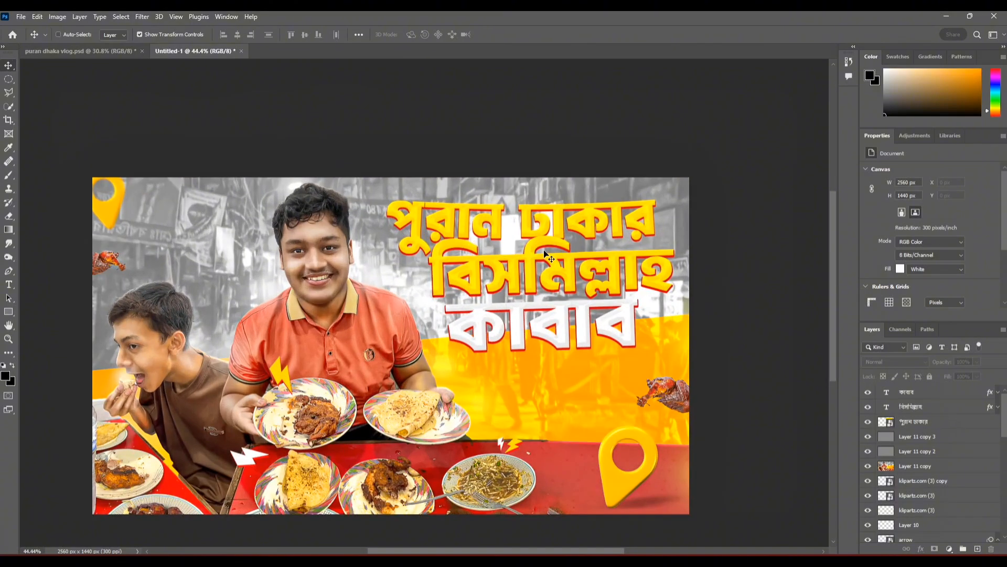
# Step: Change the "পুরান ঢাকার" layer's Drop Shadow colour to dark red (#b90000) and apply it
pyautogui.scroll(3, 573, 222)
pyautogui.doubleClick(990, 421)
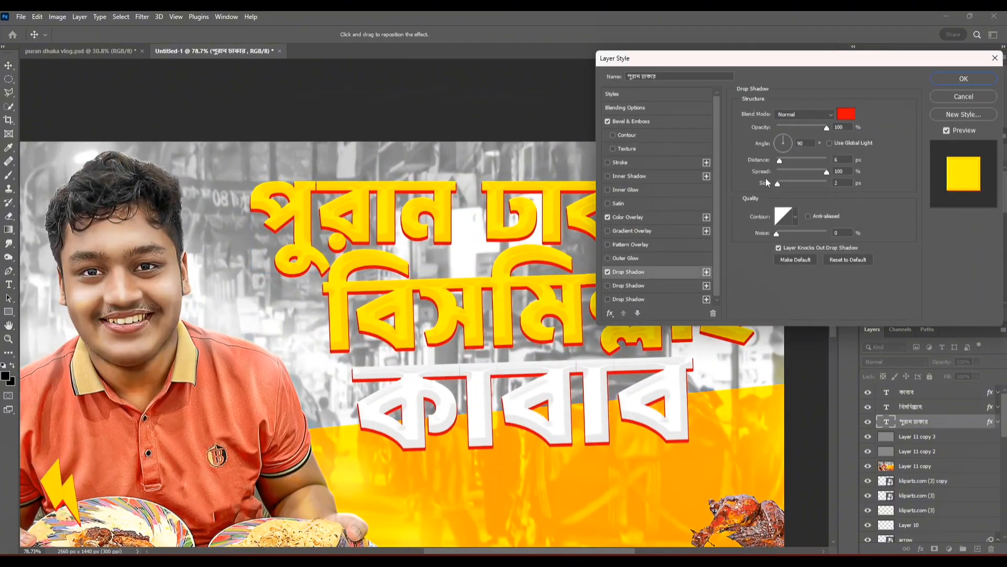
pyautogui.click(846, 114)
pyautogui.click(861, 191)
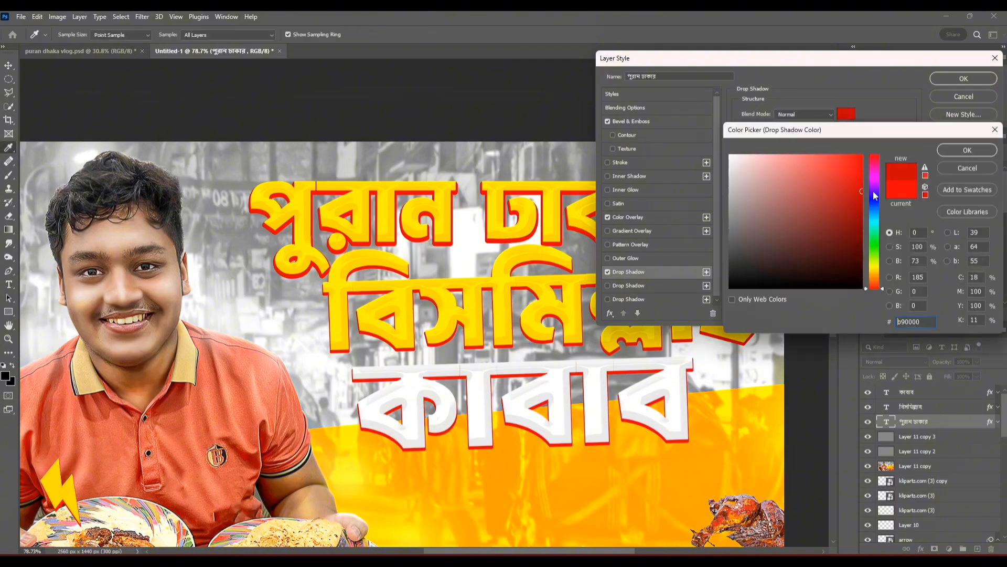
pyautogui.click(967, 150)
pyautogui.click(963, 79)
# Step: Copy the yellow title text's layer style onto "কাবাব" and change its Color Overlay to white
pyautogui.moveTo(984, 411); pyautogui.dragTo(984, 397)
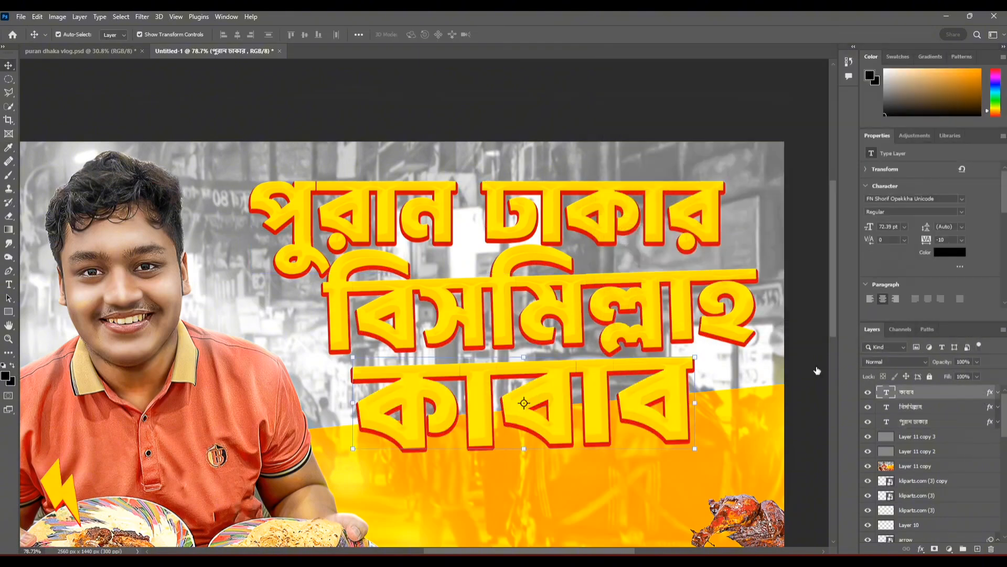
pyautogui.doubleClick(990, 392)
pyautogui.click(628, 217)
pyautogui.click(847, 113)
pyautogui.click(729, 154)
pyautogui.click(966, 150)
# Step: Set the "কাবাব" layer's Bevel & Emboss shadow colour to a neutral grey and apply the style
pyautogui.click(631, 121)
pyautogui.click(853, 274)
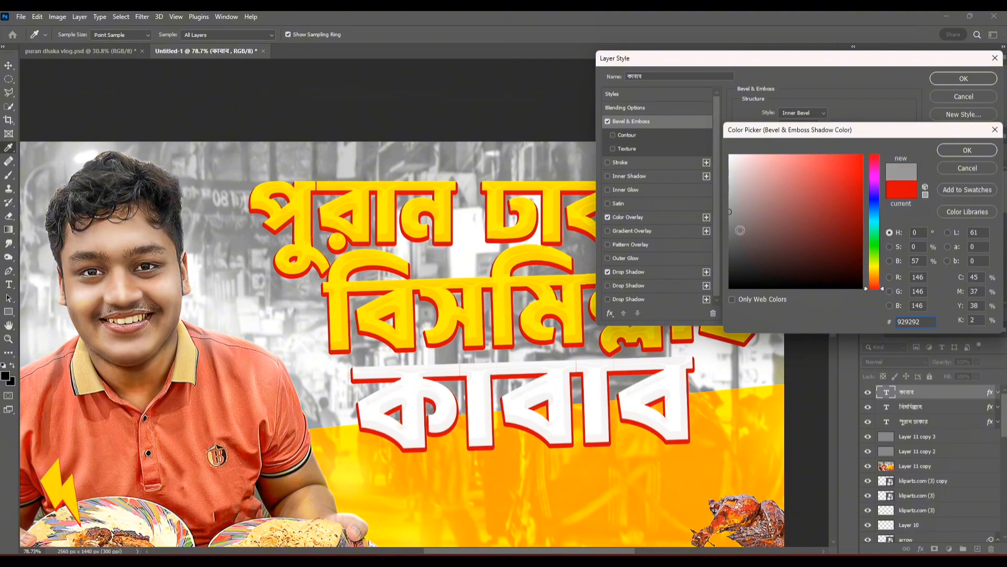
pyautogui.click(730, 238)
pyautogui.click(967, 150)
pyautogui.press('Return')
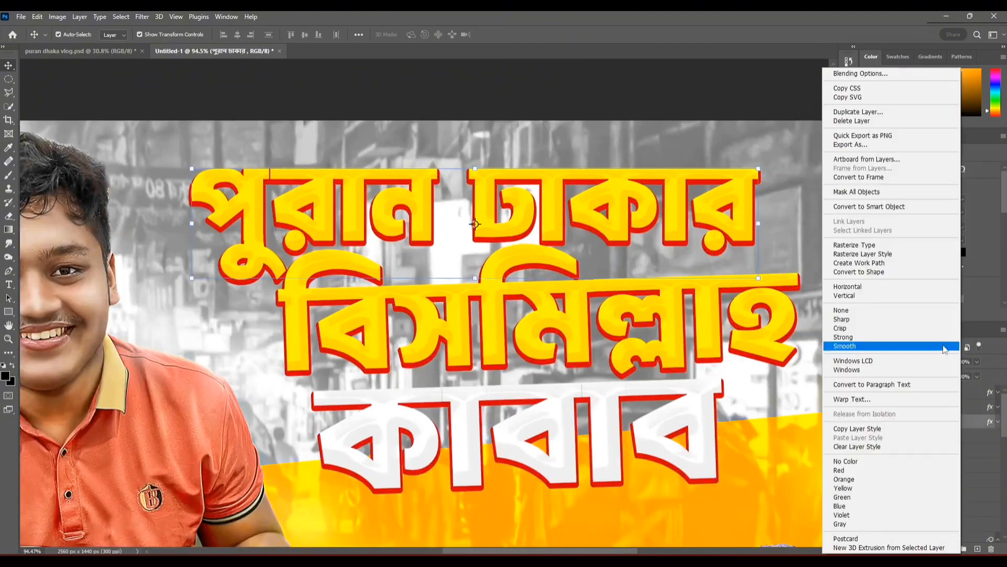
# Step: Convert the "পুরান ঢাকার" layer to a Smart Object and try an Arc warp on it
pyautogui.click(877, 202)
pyautogui.hotkey('ctrl', 't')
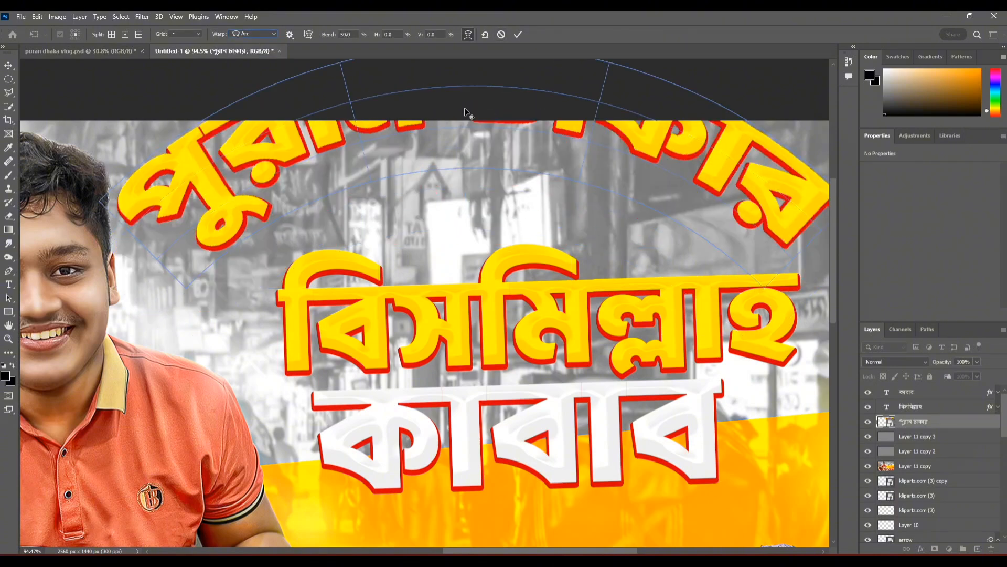
pyautogui.scroll(3, 464, 108)
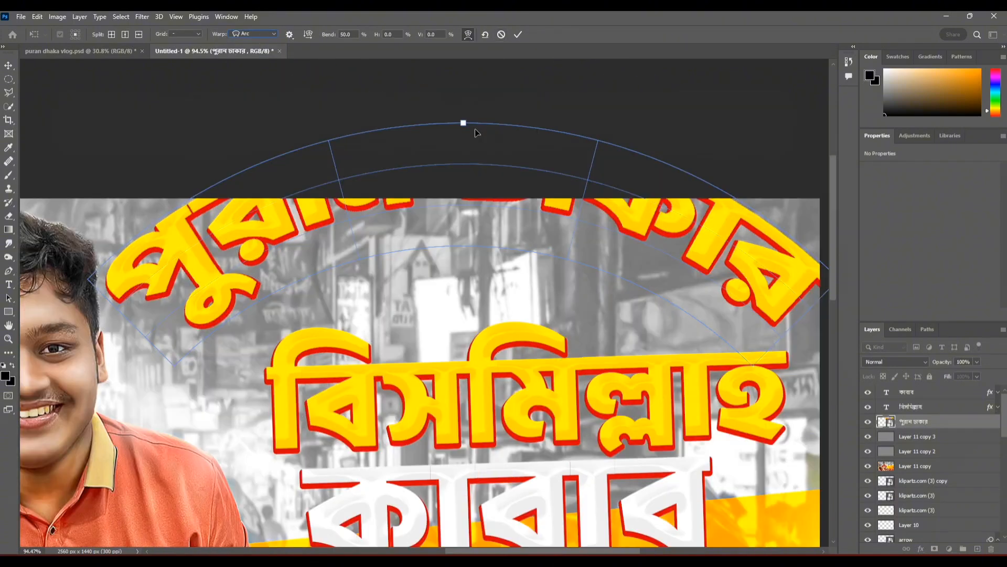
pyautogui.press('Escape')
pyautogui.click(641, 181)
pyautogui.scroll(-7, 376, 264)
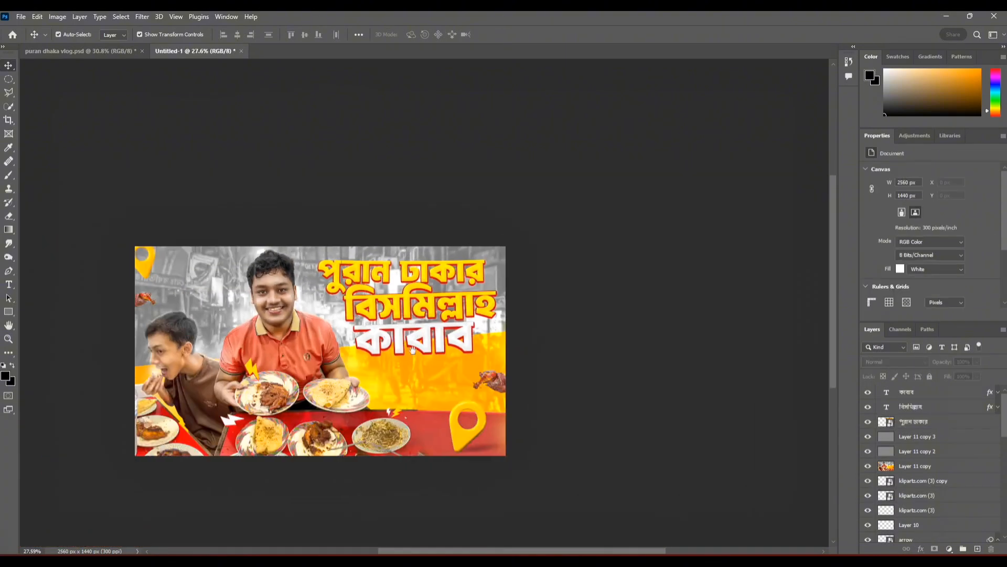
# Step: Combine the three title layers into one Smart Object
pyautogui.moveTo(376, 265); pyautogui.dragTo(471, 258)
pyautogui.click(928, 423)
pyautogui.keyDown('shift'); pyautogui.click(941, 396); pyautogui.keyUp('shift')
pyautogui.rightClick(942, 398)
pyautogui.click(870, 210)
# Step: Nudge the combined title down and fine-tune its rotation very slightly
pyautogui.press('Down')
pyautogui.press('Down')
pyautogui.press('Down')
pyautogui.press('Down')
pyautogui.press('Down')
pyautogui.press('Down')
pyautogui.press('Down')
pyautogui.press('Down')
pyautogui.press('Down')
pyautogui.press('Down')
pyautogui.press('Down')
pyautogui.press('Down')
pyautogui.press('Down')
pyautogui.press('Down')
pyautogui.press('Down')
pyautogui.press('Down')
pyautogui.press('Down')
pyautogui.press('Down')
pyautogui.press('Down')
pyautogui.press('Down')
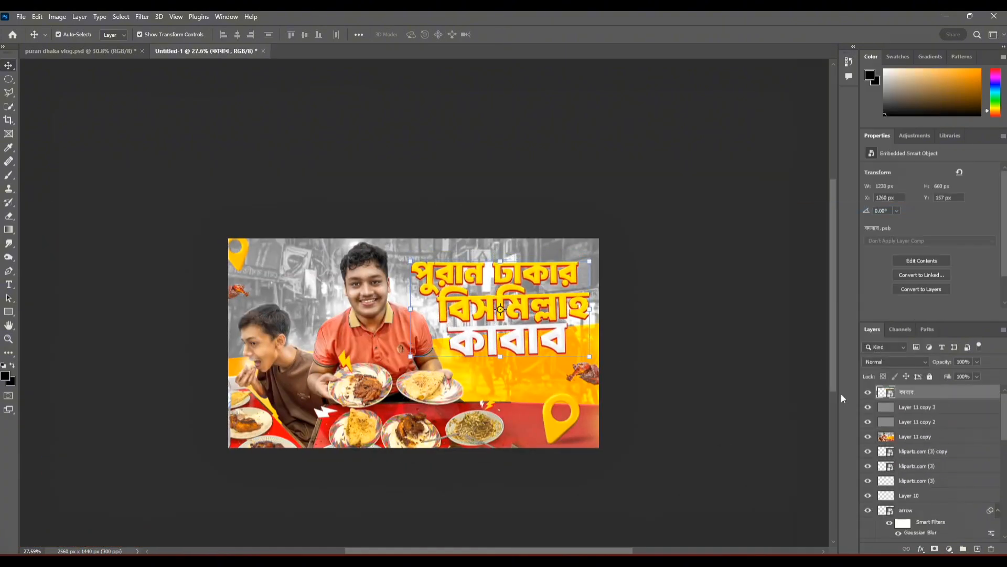
pyautogui.moveTo(603, 313); pyautogui.dragTo(602, 311)
pyautogui.click(518, 35)
# Step: Add a Drop Shadow to the combined title layer and choose a dark red shadow colour
pyautogui.doubleClick(949, 393)
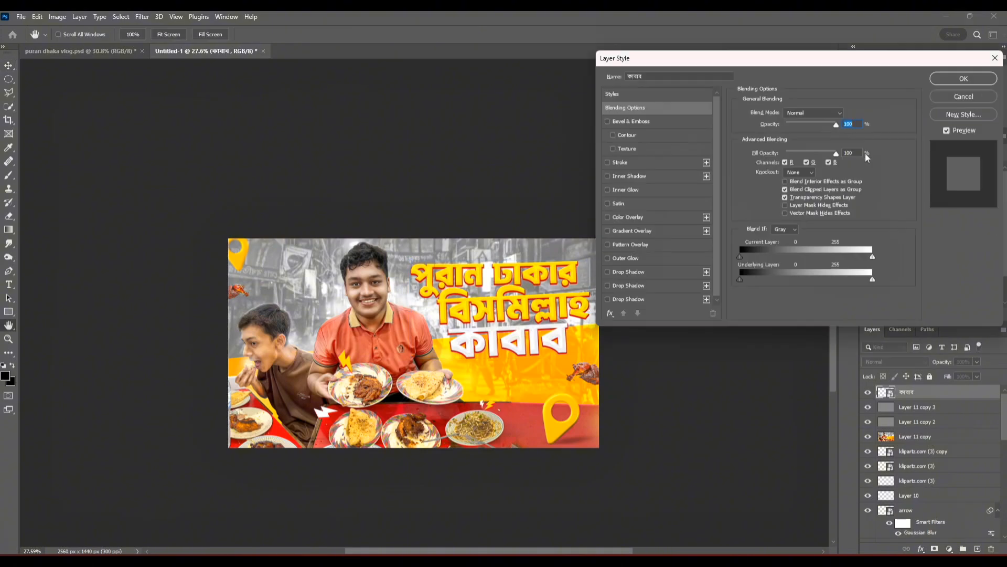
pyautogui.click(964, 96)
pyautogui.scroll(9, 476, 298)
pyautogui.moveTo(737, 334); pyautogui.dragTo(460, 309)
pyautogui.doubleClick(939, 393)
pyautogui.click(644, 286)
pyautogui.click(846, 114)
pyautogui.click(861, 245)
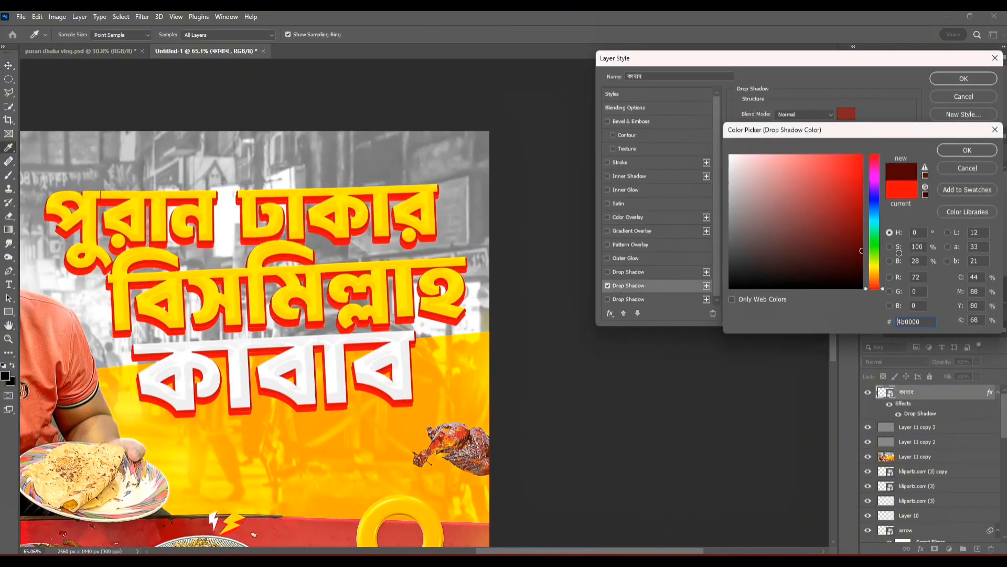
pyautogui.click(967, 150)
# Step: Set the title's drop shadow to black, 34% opacity, 85° angle, 17 px distance and 147 px size, and apply it
pyautogui.moveTo(780, 184); pyautogui.dragTo(788, 163)
pyautogui.moveTo(794, 183); pyautogui.dragTo(809, 182)
pyautogui.click(846, 114)
pyautogui.click(850, 289)
pyautogui.click(967, 150)
pyautogui.moveTo(827, 128); pyautogui.dragTo(791, 128)
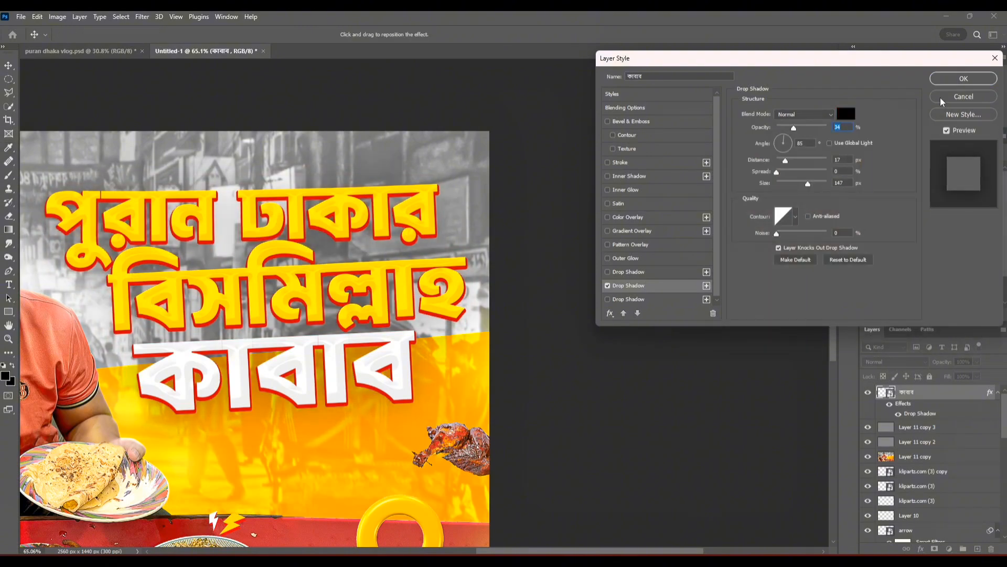
pyautogui.click(964, 79)
pyautogui.scroll(-10, 455, 299)
pyautogui.scroll(5, 456, 299)
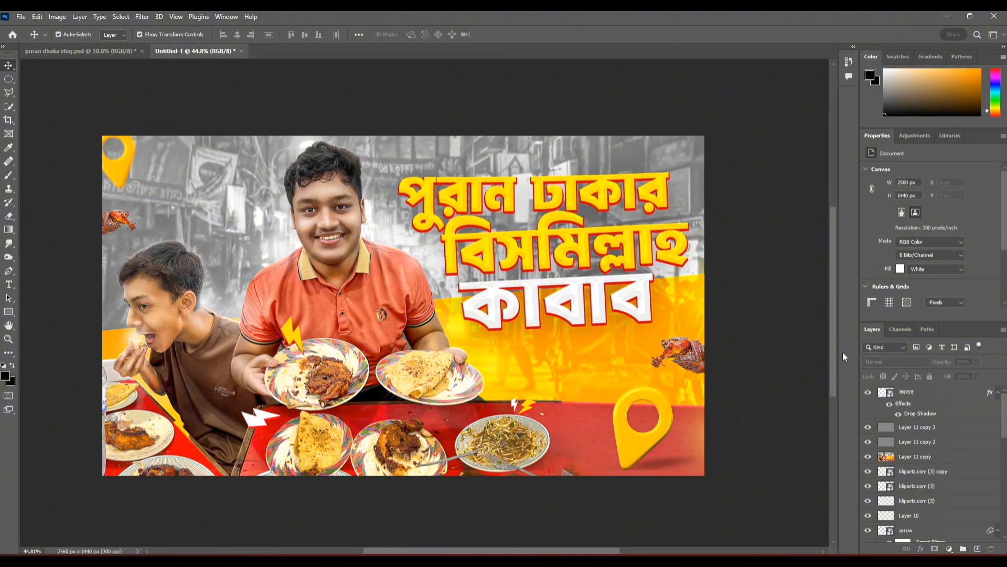
# Step: Move the combined title up slightly and add the text "OLD DHAKA" beneath it
pyautogui.click(924, 393)
pyautogui.moveTo(626, 264); pyautogui.dragTo(626, 251)
pyautogui.press('t')
pyautogui.click(523, 347)
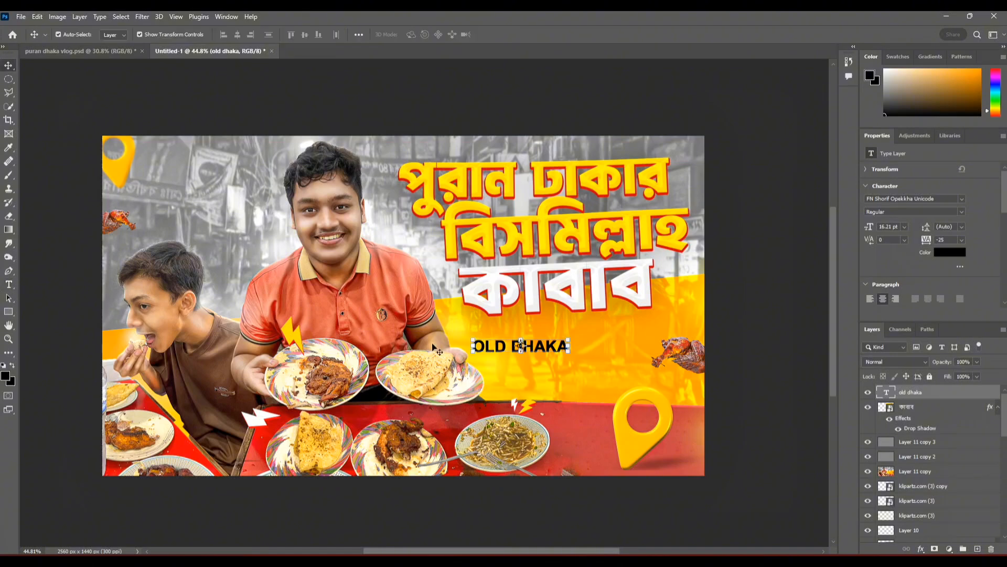
# Step: Duplicate the "OLD DHAKA" text below itself, change the copy to "FOOD TOUR" and enlarge it to about 21.67 pt
pyautogui.keyDown('alt'); pyautogui.moveTo(433, 347); pyautogui.dragTo(432, 366); pyautogui.keyUp('alt')
pyautogui.doubleClick(547, 358)
pyautogui.hotkey('ctrl', 'Return')
pyautogui.scroll(8, 544, 360)
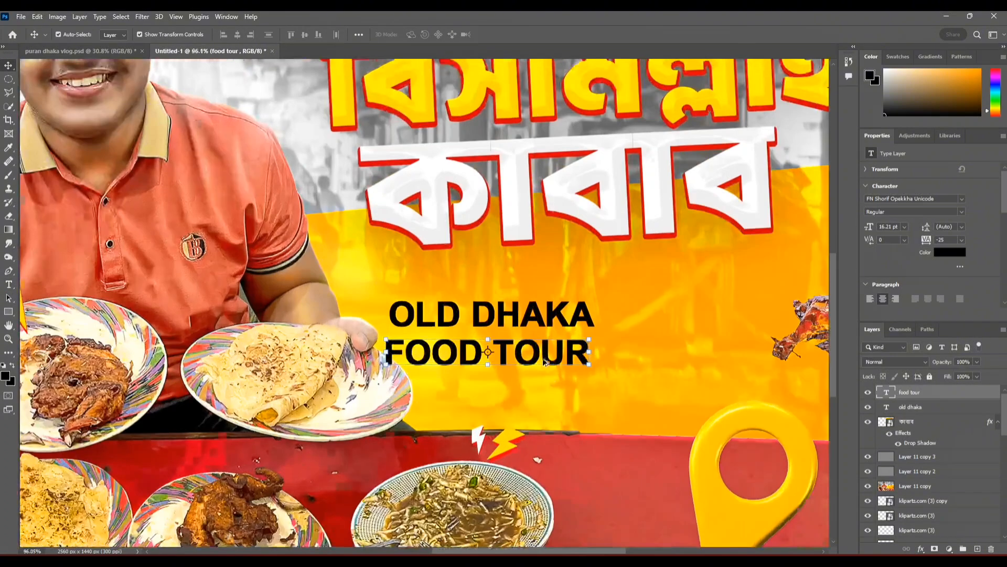
pyautogui.moveTo(589, 378); pyautogui.dragTo(660, 378)
pyautogui.moveTo(608, 376); pyautogui.dragTo(586, 372)
# Step: Change the "FOOD TOUR" text to a bold geometric sans-serif font
pyautogui.doubleClick(471, 344)
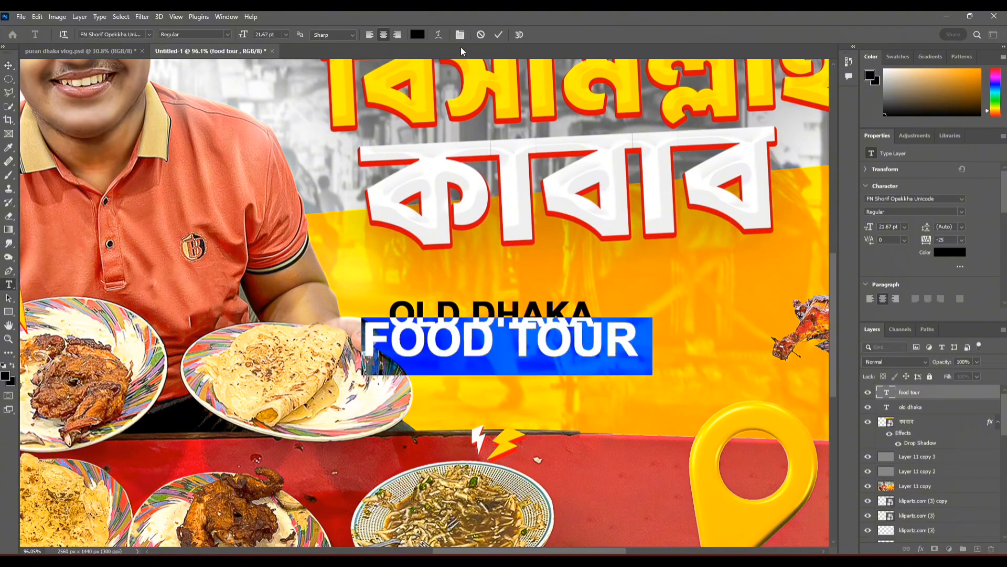
pyautogui.click(149, 34)
pyautogui.click(179, 121)
pyautogui.click(499, 35)
# Step: Enlarge the "OLD DHAKA" text to about 27.65 pt and set its font to Nexa Heavy
pyautogui.moveTo(503, 336); pyautogui.dragTo(491, 241)
pyautogui.doubleClick(498, 270)
pyautogui.click(149, 34)
pyautogui.click(174, 68)
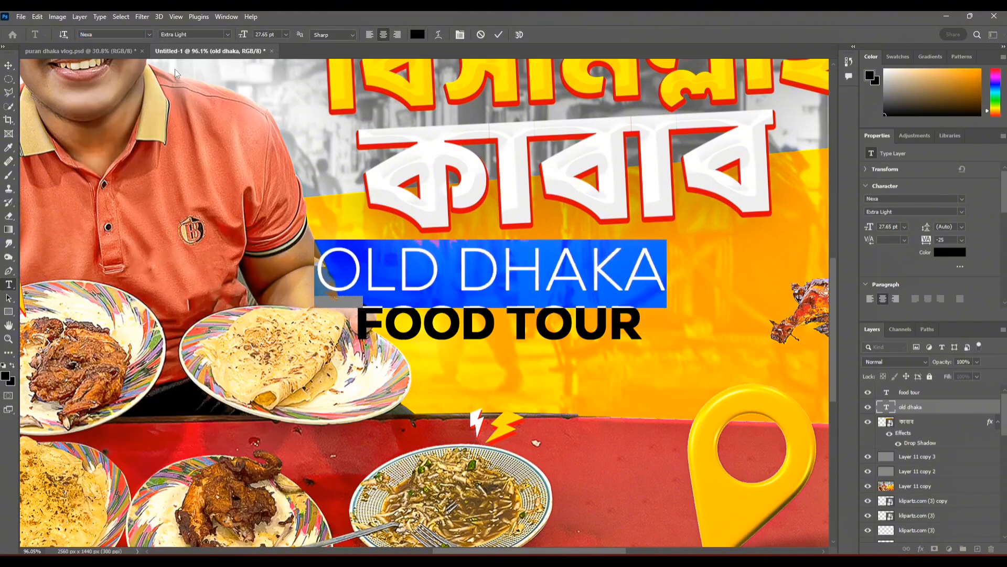
pyautogui.click(227, 34)
pyautogui.click(189, 57)
pyautogui.click(498, 34)
# Step: Nudge "OLD DHAKA" down and slightly right so it sits directly above "FOOD TOUR"
pyautogui.hotkey('shift', 'Down')
pyautogui.hotkey('shift', 'Down')
pyautogui.press('Right')
pyautogui.press('Right')
pyautogui.press('Right')
pyautogui.press('Right')
pyautogui.press('Right')
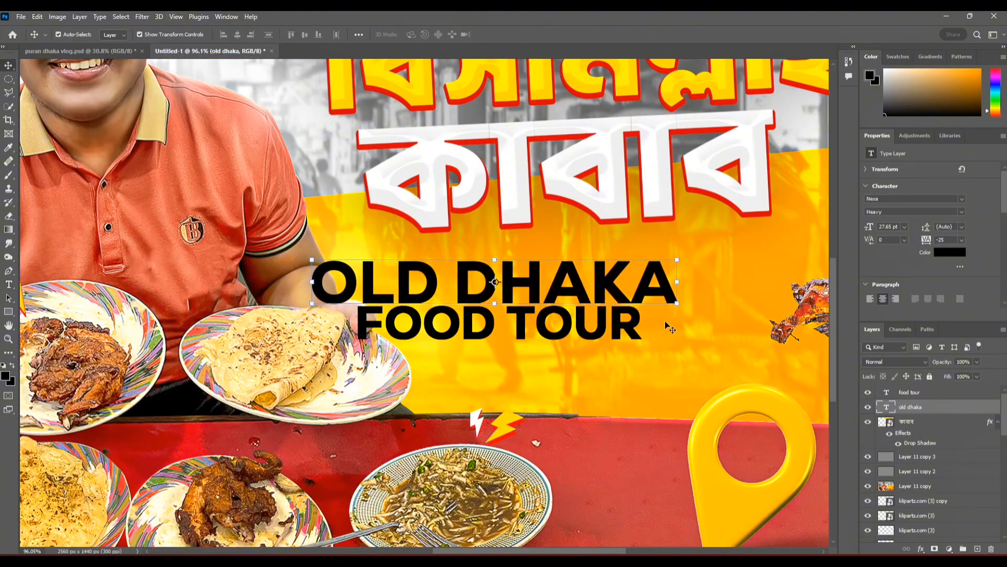
pyautogui.click(665, 320)
# Step: Combine the "OLD DHAKA" and "FOOD TOUR" text layers into one Smart Object
pyautogui.click(935, 407)
pyautogui.keyDown('shift'); pyautogui.click(935, 393); pyautogui.keyUp('shift')
pyautogui.rightClick(934, 394)
pyautogui.click(865, 204)
# Step: Try the combined English text in Overlay blend mode over the grey street background beside the man's head
pyautogui.click(895, 361)
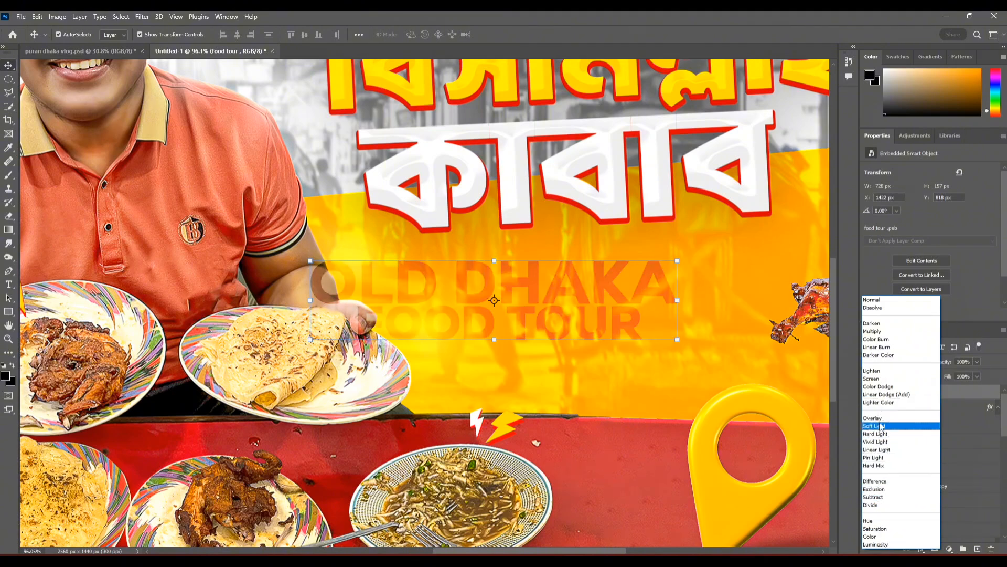
pyautogui.click(881, 419)
pyautogui.hotkey('ctrl', 't')
pyautogui.moveTo(596, 308); pyautogui.dragTo(682, 361)
pyautogui.moveTo(682, 361); pyautogui.dragTo(262, 144)
pyautogui.moveTo(263, 144); pyautogui.dragTo(504, 207)
pyautogui.moveTo(435, 205); pyautogui.dragTo(259, 175)
pyautogui.hotkey('ctrl', '0')
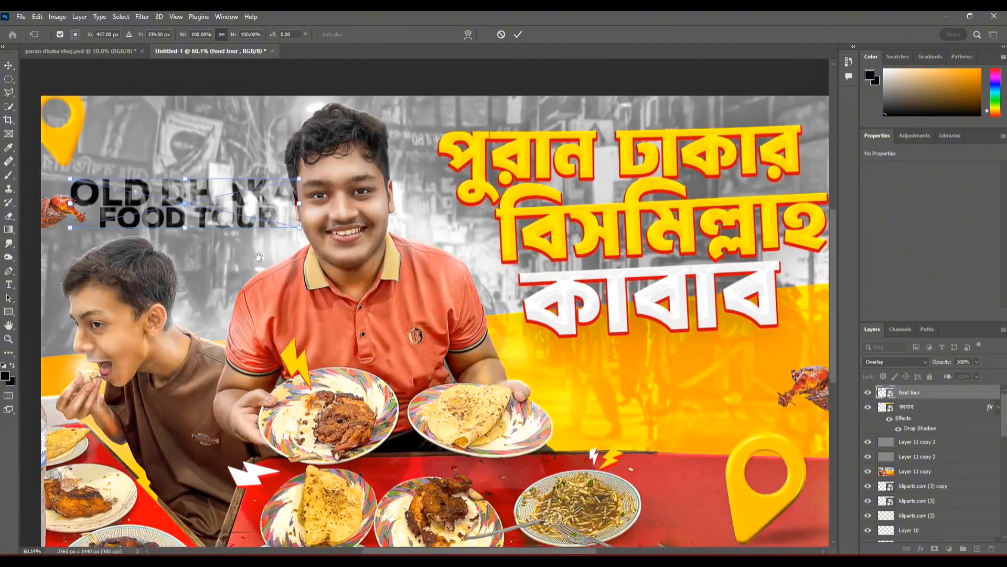
# Step: Return the English text to Normal blending, shrink it to about 402 px wide and tilt it -2.07° below the title
pyautogui.moveTo(202, 199); pyautogui.dragTo(493, 342)
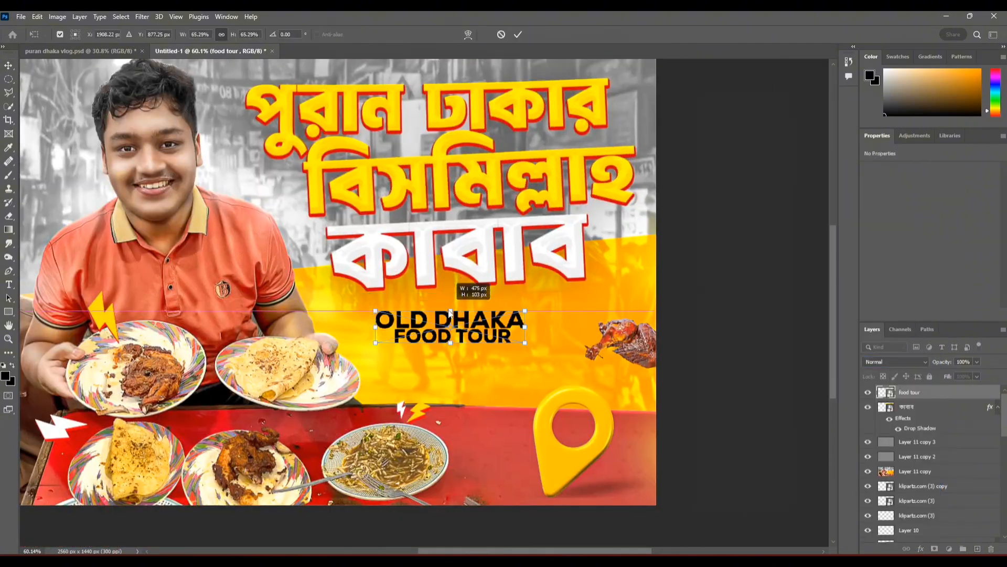
pyautogui.click(739, 201)
pyautogui.scroll(-2, 672, 356)
pyautogui.scroll(4, 543, 338)
pyautogui.click(560, 342)
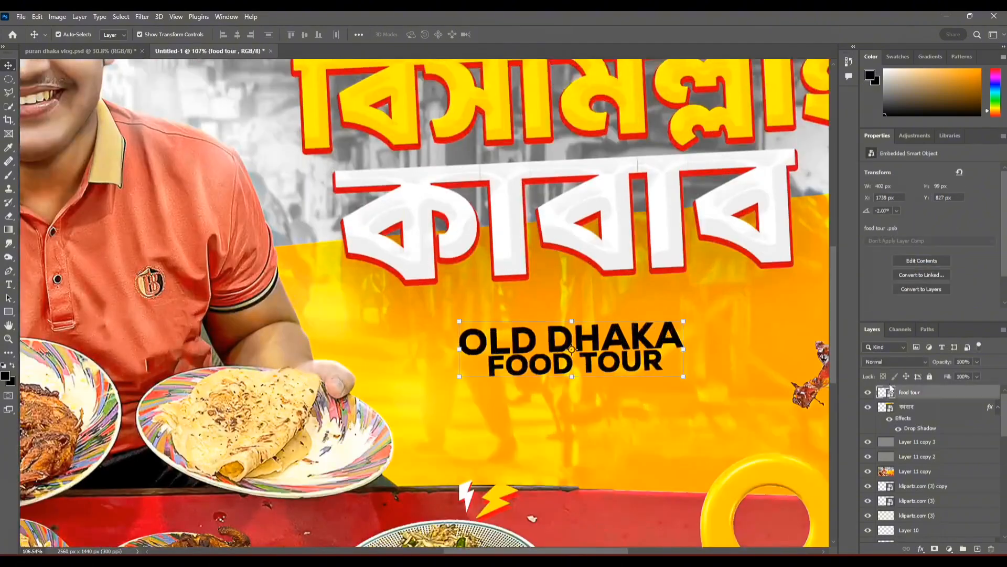
# Step: Try a red preset Gradient Overlay on the "OLD DHAKA FOOD TOUR" layer
pyautogui.doubleClick(937, 391)
pyautogui.click(635, 216)
pyautogui.click(608, 216)
pyautogui.click(632, 230)
pyautogui.click(797, 135)
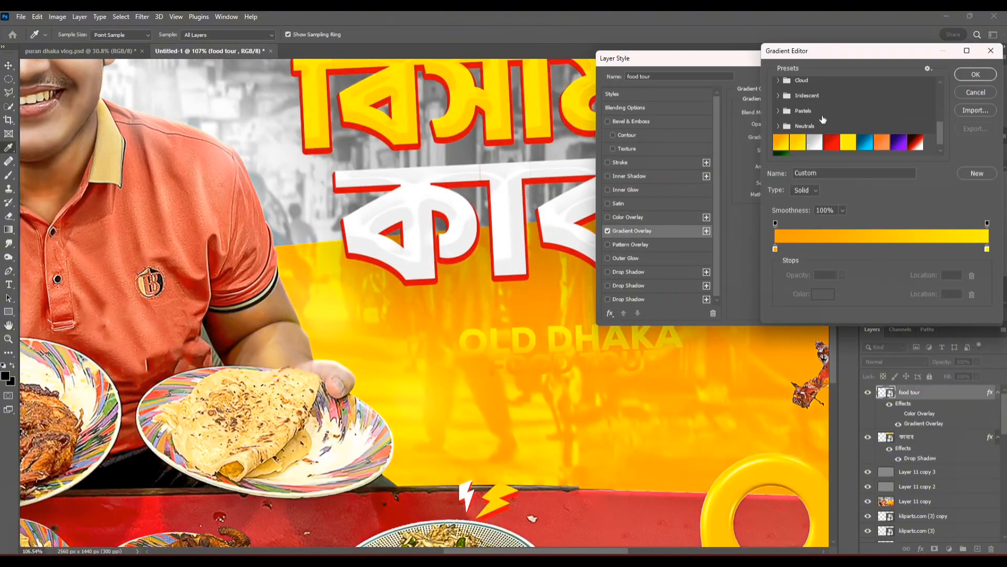
pyautogui.click(866, 131)
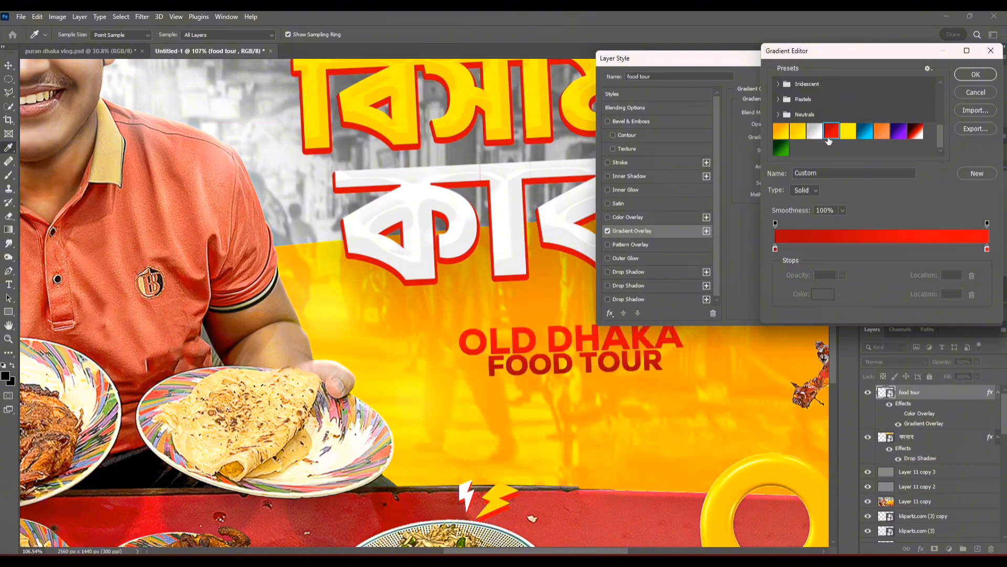
pyautogui.click(975, 74)
# Step: Turn off the Gradient Overlay on the English text and try a Color Overlay instead
pyautogui.moveTo(777, 184); pyautogui.dragTo(885, 222)
pyautogui.click(607, 231)
pyautogui.click(626, 217)
pyautogui.click(846, 114)
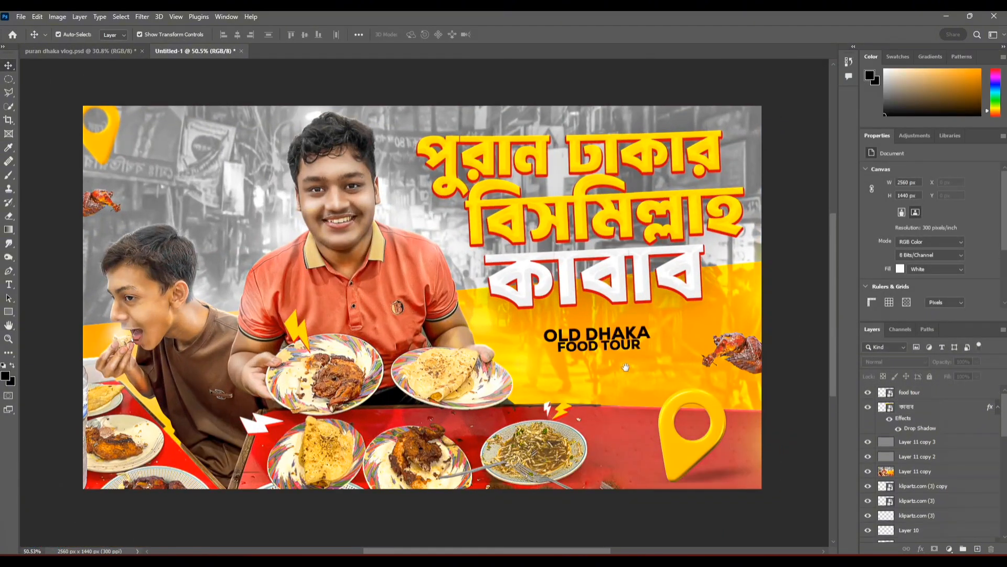
# Step: Stamp all visible layers into a new top layer and apply the Patchwork filter with a smaller square size
pyautogui.moveTo(543, 383); pyautogui.dragTo(554, 385)
pyautogui.click(941, 393)
pyautogui.hotkey('ctrl', 'alt', 'shift', 'e')
pyautogui.click(159, 17)
pyautogui.click(173, 93)
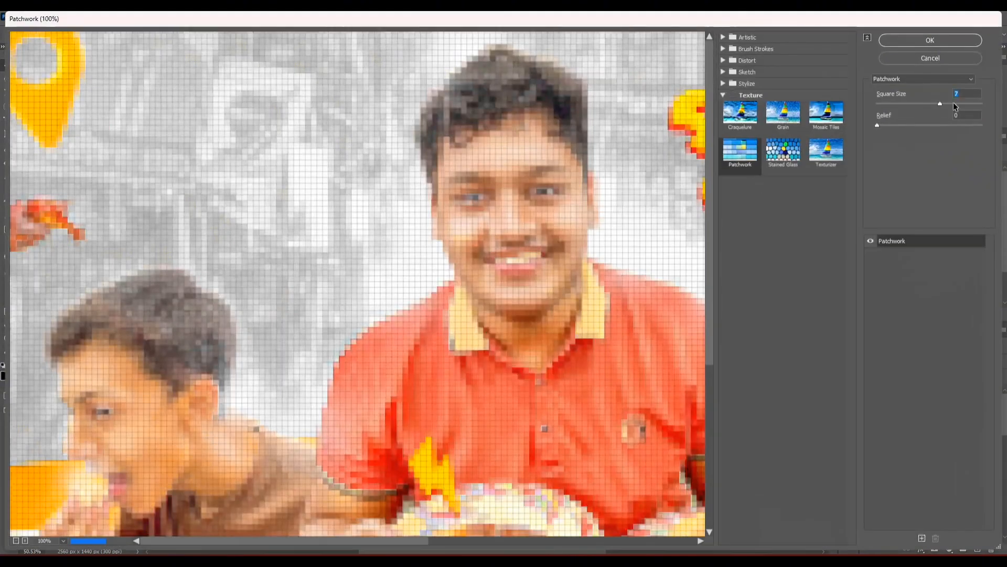
pyautogui.moveTo(953, 101); pyautogui.dragTo(911, 103)
pyautogui.click(929, 38)
# Step: Add a black layer mask to the patchwork layer and set a white 171 px brush to 100% opacity and flow
pyautogui.click(934, 549)
pyautogui.hotkey('ctrl', 'i')
pyautogui.click(8, 174)
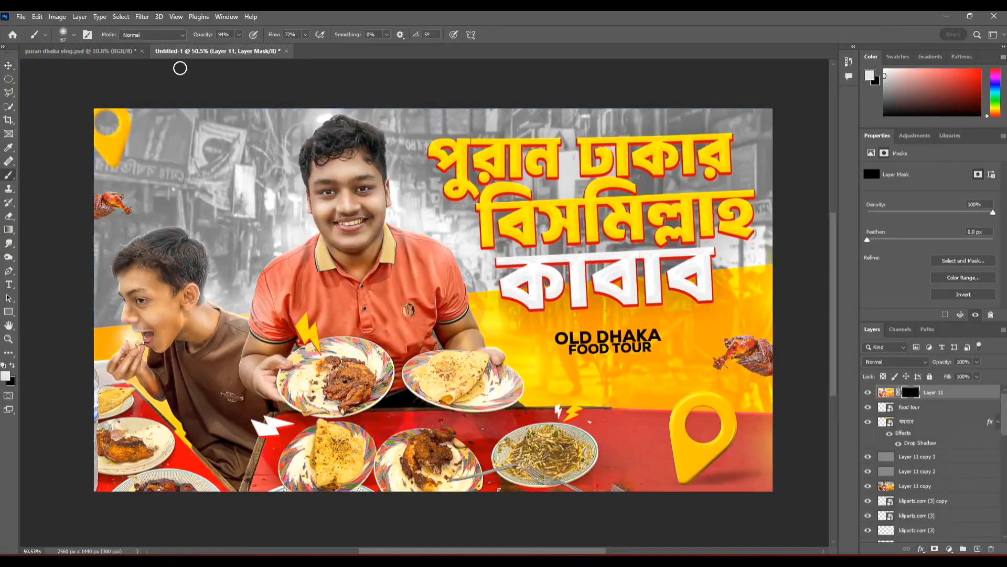
pyautogui.scroll(8, 109, 210)
pyautogui.moveTo(108, 211); pyautogui.dragTo(285, 183)
pyautogui.moveTo(236, 187); pyautogui.dragTo(271, 183)
pyautogui.moveTo(272, 183)
pyautogui.mouseDown()
pyautogui.moveTo(247, 169)
pyautogui.moveTo(283, 192)
pyautogui.mouseUp()
pyautogui.scroll(-5, 389, 270)
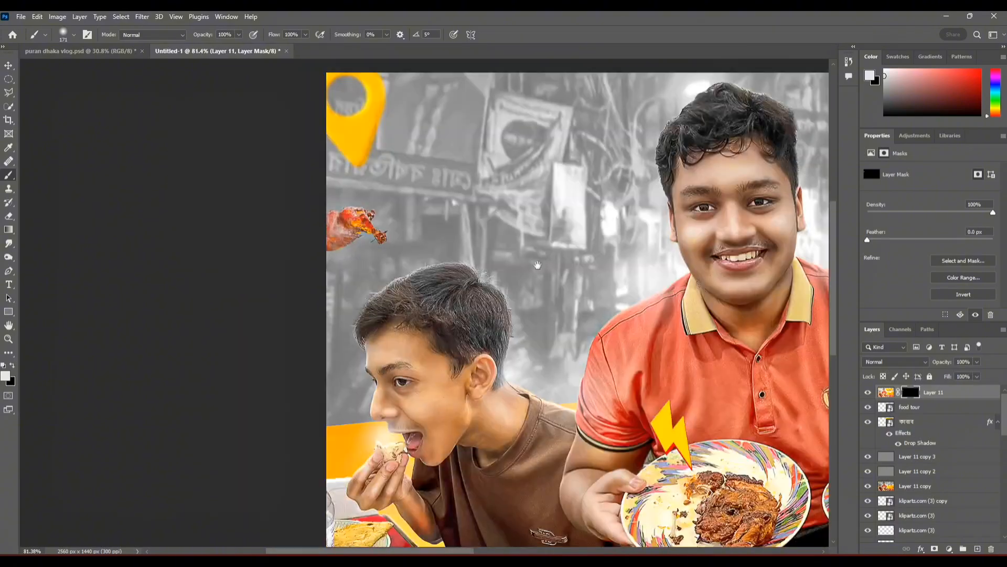
# Step: Paint on the layer mask to reveal the patchwork effect on parts of the yellow title lettering
pyautogui.moveTo(734, 335); pyautogui.dragTo(315, 267)
pyautogui.scroll(3, 562, 285)
pyautogui.click(562, 285)
pyautogui.moveTo(705, 359); pyautogui.dragTo(517, 421)
pyautogui.moveTo(652, 315); pyautogui.dragTo(742, 142)
pyautogui.moveTo(488, 247)
pyautogui.mouseDown()
pyautogui.moveTo(540, 256)
pyautogui.moveTo(718, 458)
pyautogui.mouseUp()
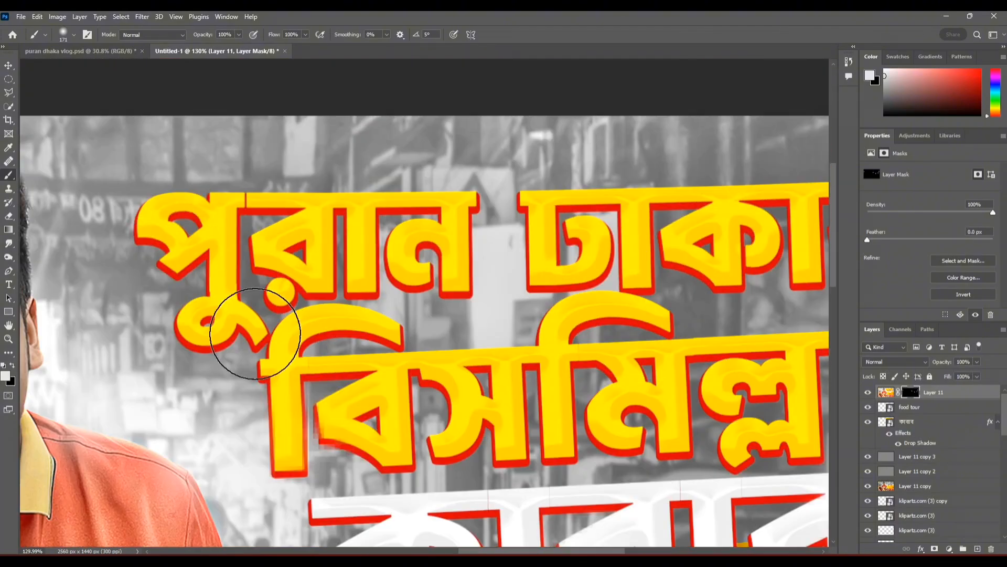
pyautogui.click(257, 333)
pyautogui.click(149, 214)
pyautogui.moveTo(577, 236); pyautogui.dragTo(420, 252)
pyautogui.click(703, 279)
# Step: Enlarge the soft brush to 295 px and reveal the effect on the drumstick, noodle plate and lower-left table area
pyautogui.scroll(-8, 635, 217)
pyautogui.scroll(4, 603, 314)
pyautogui.scroll(-5, 662, 470)
pyautogui.moveTo(662, 471); pyautogui.dragTo(590, 378)
pyautogui.moveTo(603, 352); pyautogui.dragTo(603, 354)
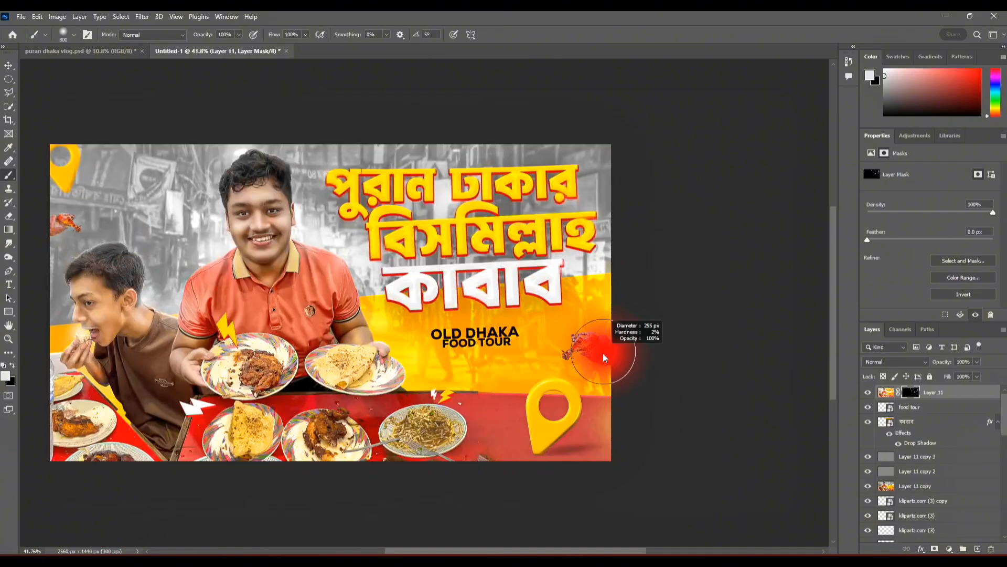
pyautogui.scroll(5, 268, 468)
pyautogui.click(518, 405)
pyautogui.moveTo(236, 367); pyautogui.dragTo(526, 308)
pyautogui.moveTo(330, 320); pyautogui.dragTo(389, 362)
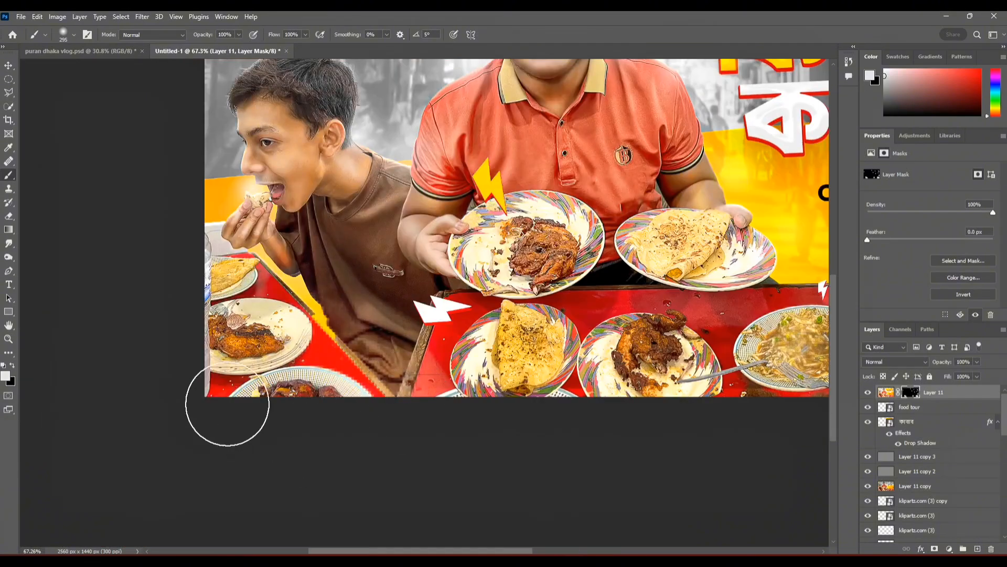
pyautogui.moveTo(653, 159); pyautogui.dragTo(533, 253)
pyautogui.scroll(-3, 290, 201)
pyautogui.scroll(2, 357, 288)
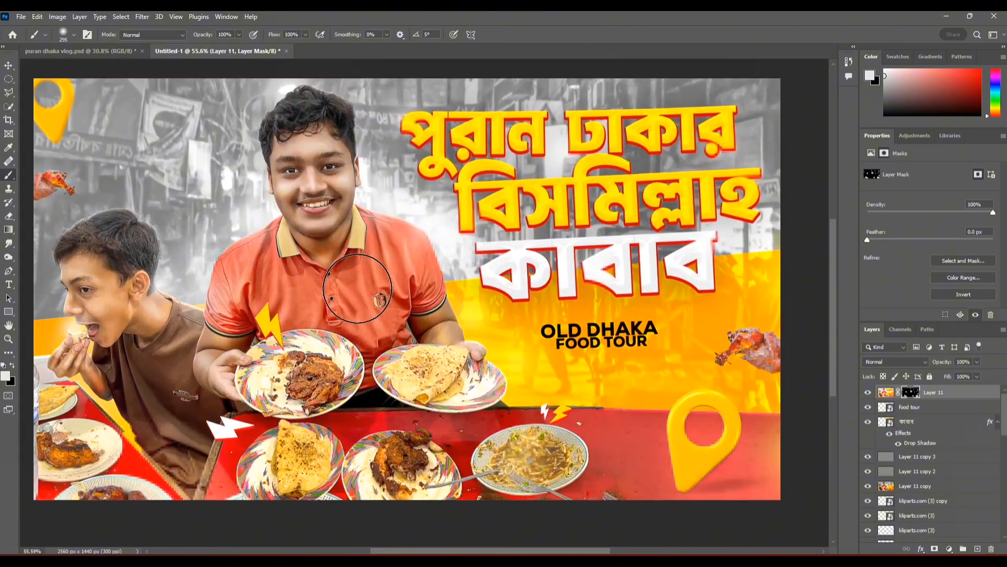
# Step: Paint smaller touches of the patchwork effect onto the mask around "কাবাব" and the "OLD DHAKA FOOD TOUR" text
pyautogui.scroll(5, 546, 388)
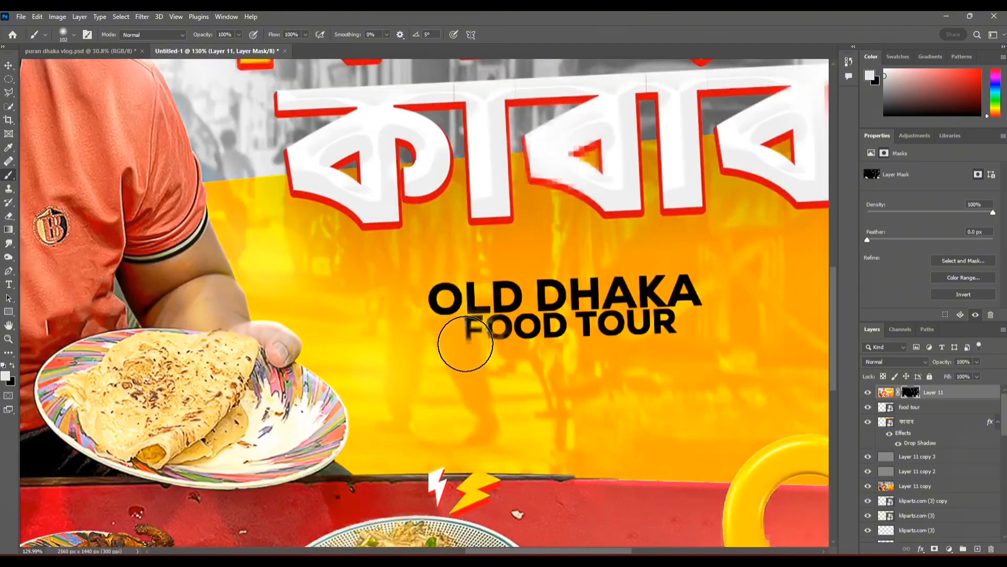
pyautogui.scroll(-5, 558, 432)
pyautogui.scroll(1, 579, 375)
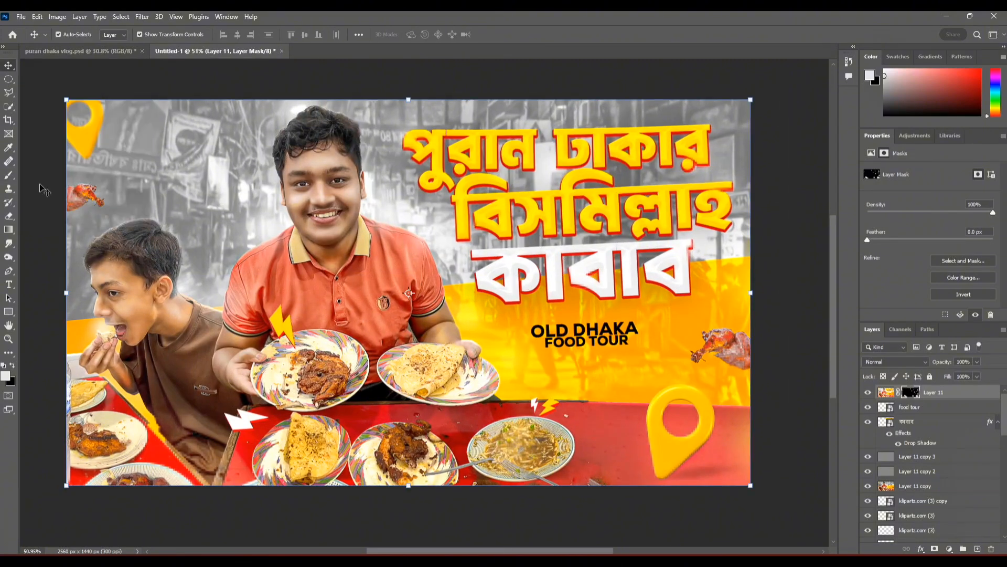
pyautogui.scroll(4, 557, 295)
pyautogui.scroll(-9, 405, 330)
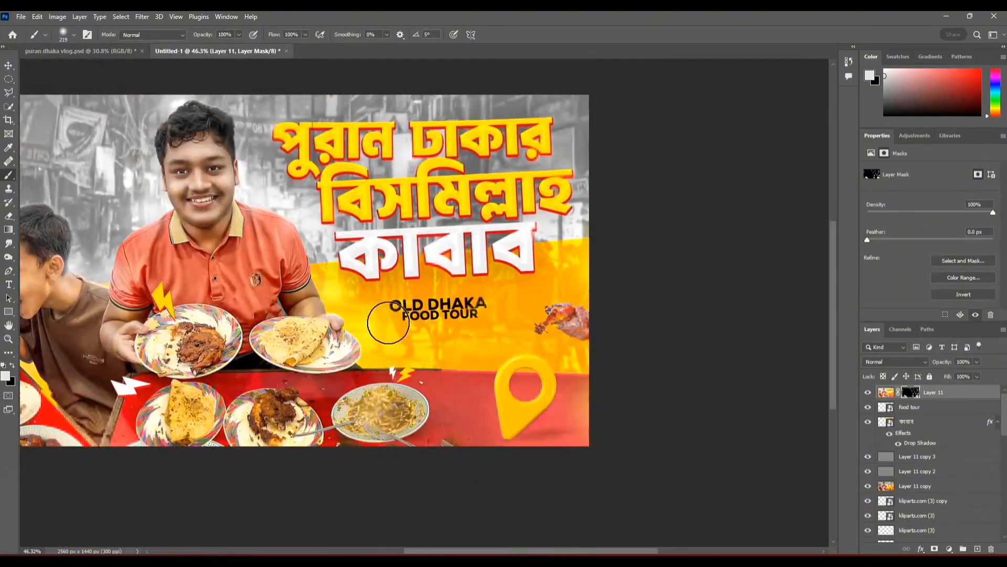
pyautogui.moveTo(394, 322); pyautogui.dragTo(511, 350)
pyautogui.scroll(1, 503, 349)
# Step: Export the thumbnail with Save for Web as a JPEG at quality 87 and start saving the file
pyautogui.click(21, 16)
pyautogui.moveTo(79, 202)
pyautogui.click(243, 239)
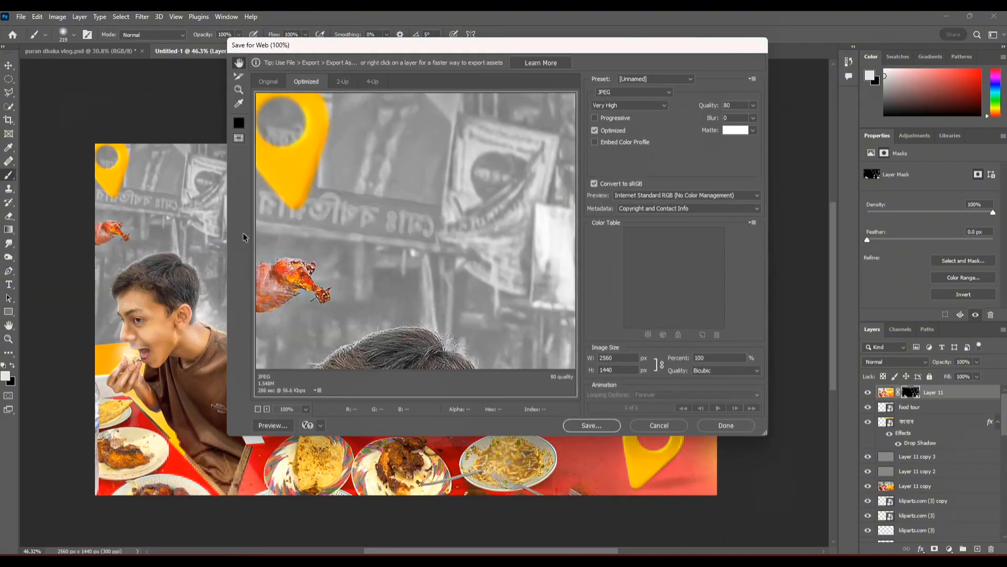
pyautogui.moveTo(747, 118); pyautogui.dragTo(703, 82)
pyautogui.click(591, 425)
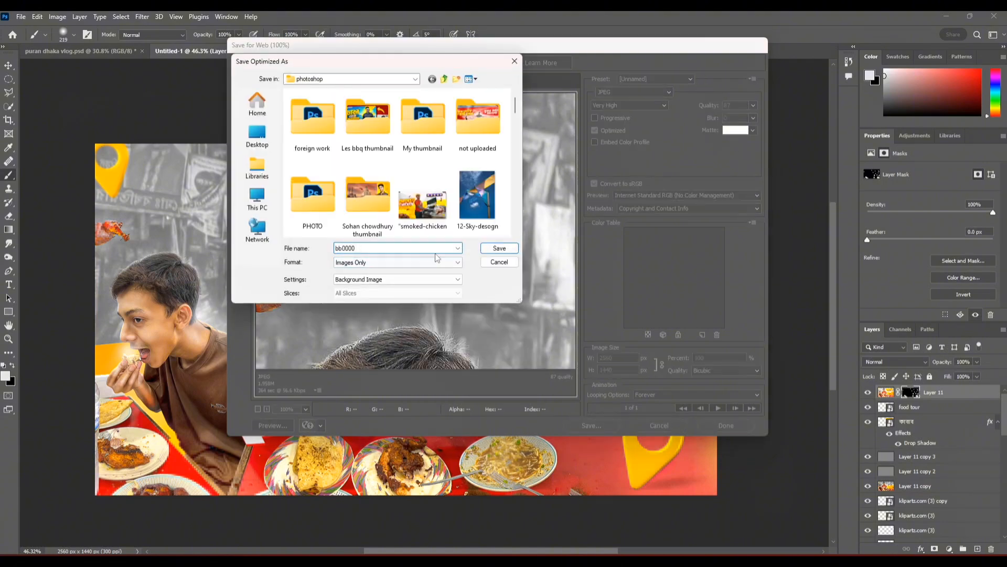